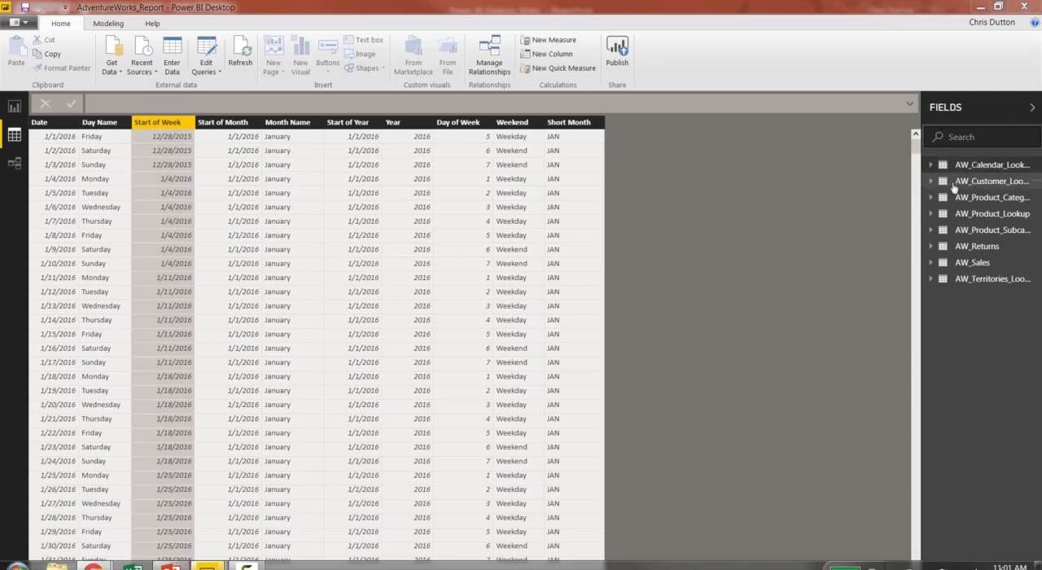
Add a calculated column named Customer Priority to the AW_Customer_Lookup table, beginning its formula with the IF function.
click(953, 182)
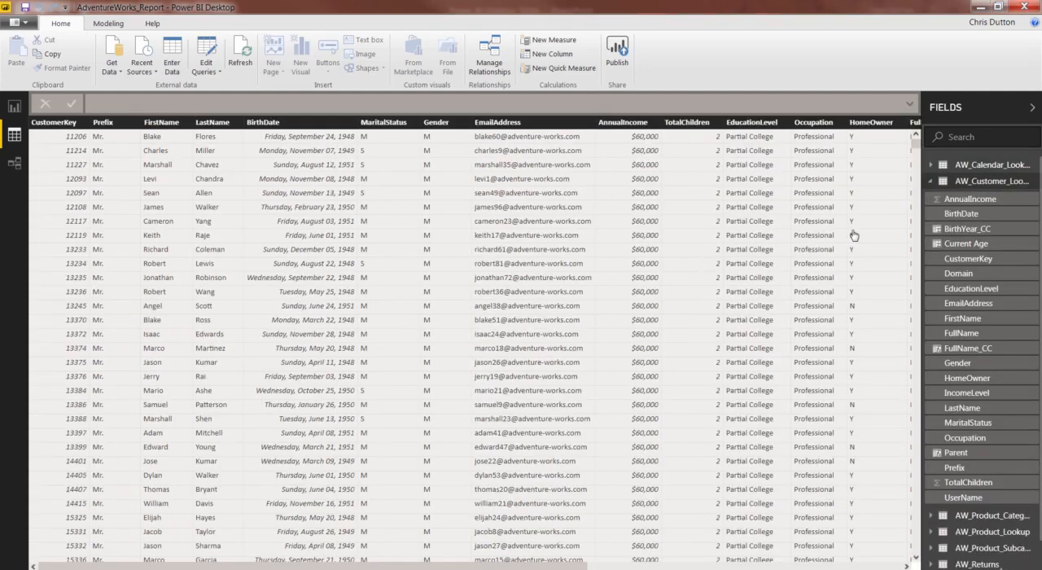
right_click(580, 223)
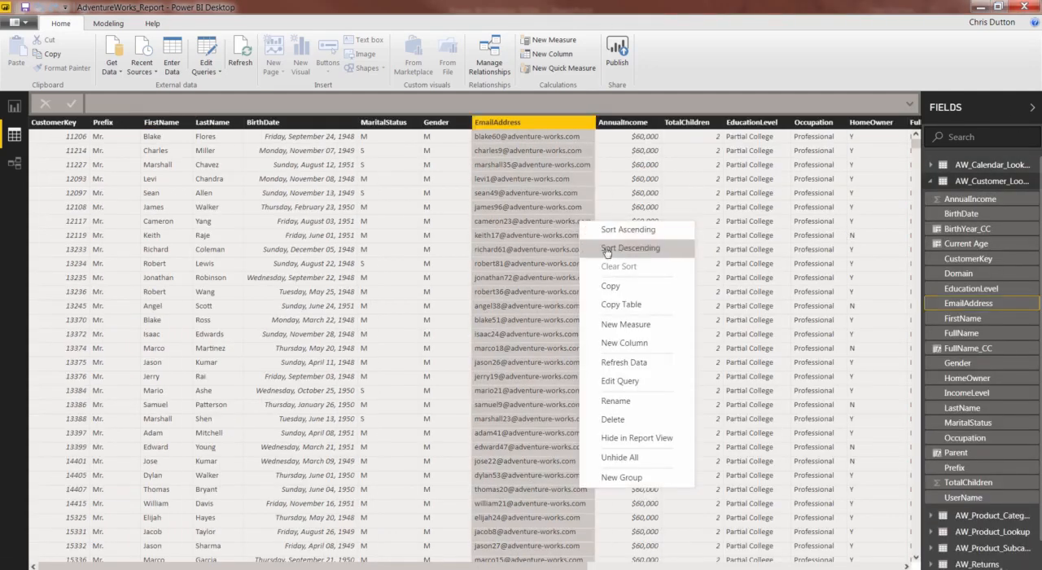
click(624, 343)
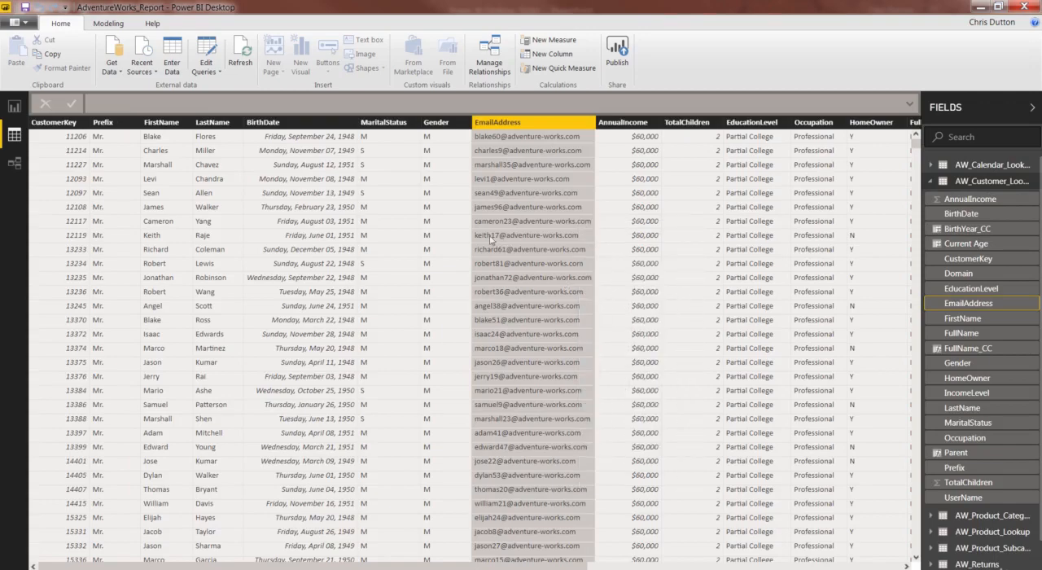
text(C)
text(ustomer Prio)
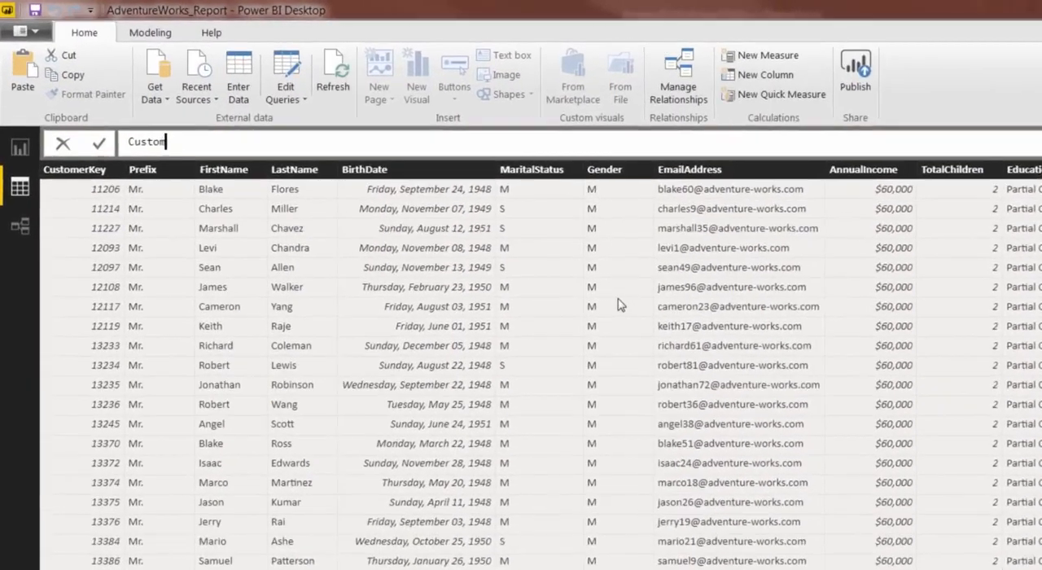
text(r)
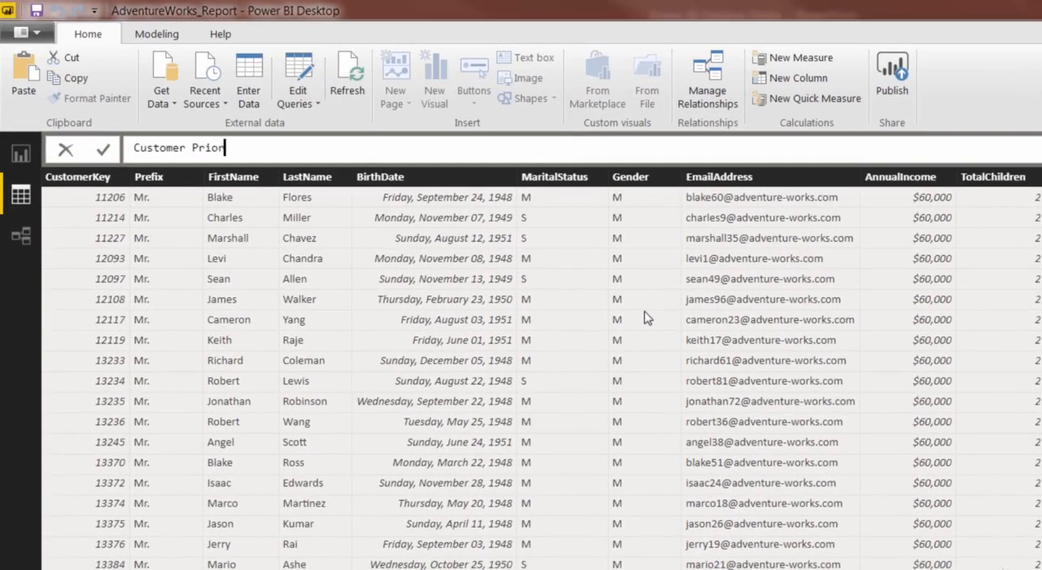
text(ity =)
text(IF)
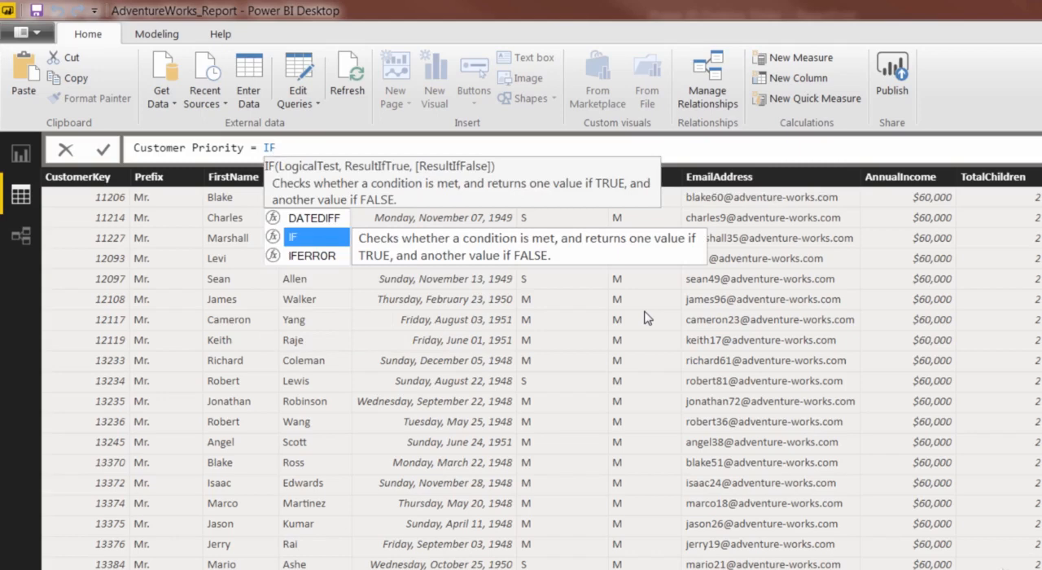
text((curren)
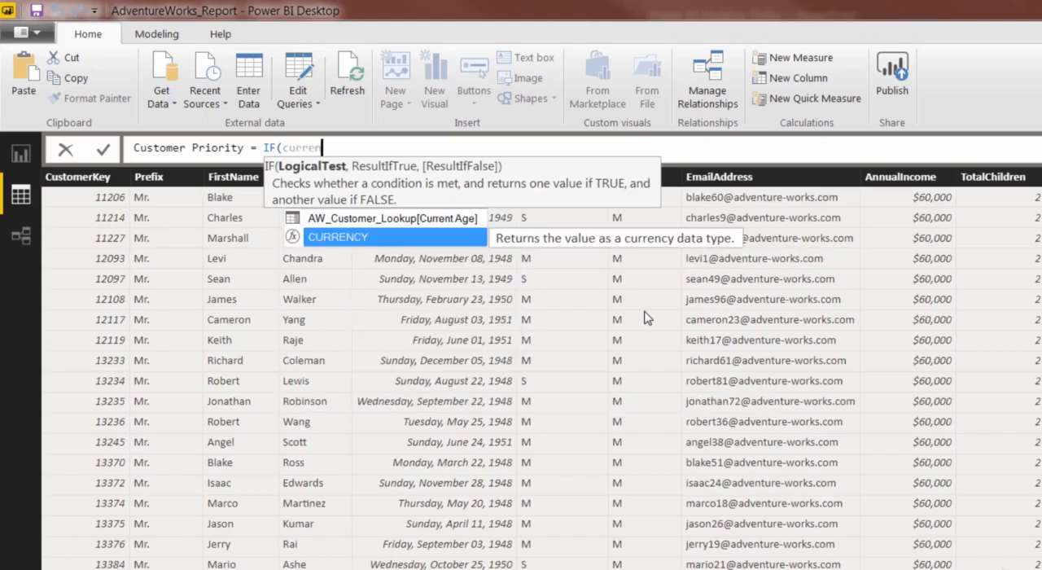
Enter the IF condition requiring AW_Customer_Lookup[Current Age]<50 && AW_Customer_Lookup[AnnualIncome]>100000.
key(Tab)
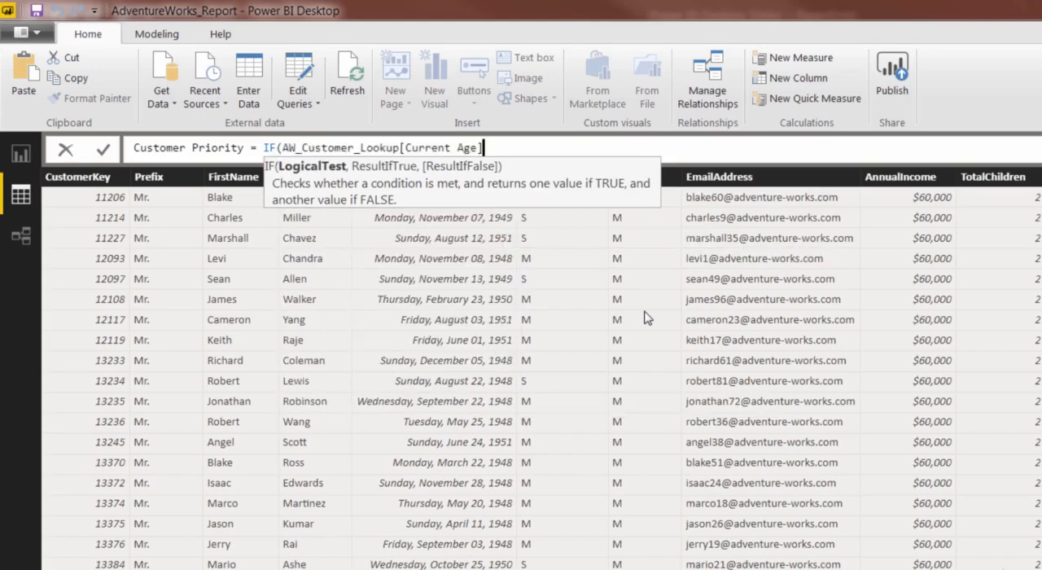
text(<50 &&)
text(income)
key(Up)
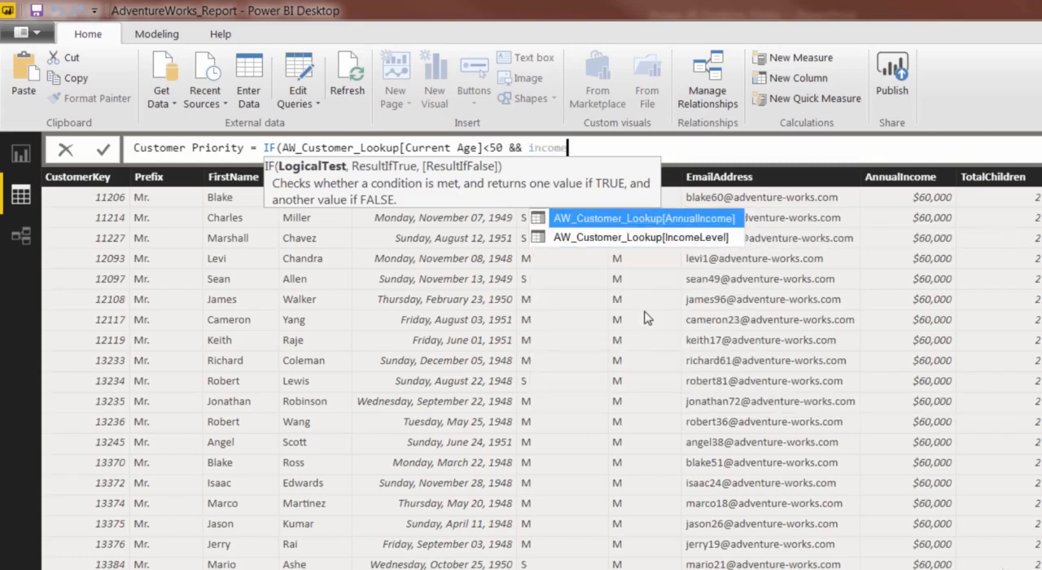
key(Tab)
text(>)
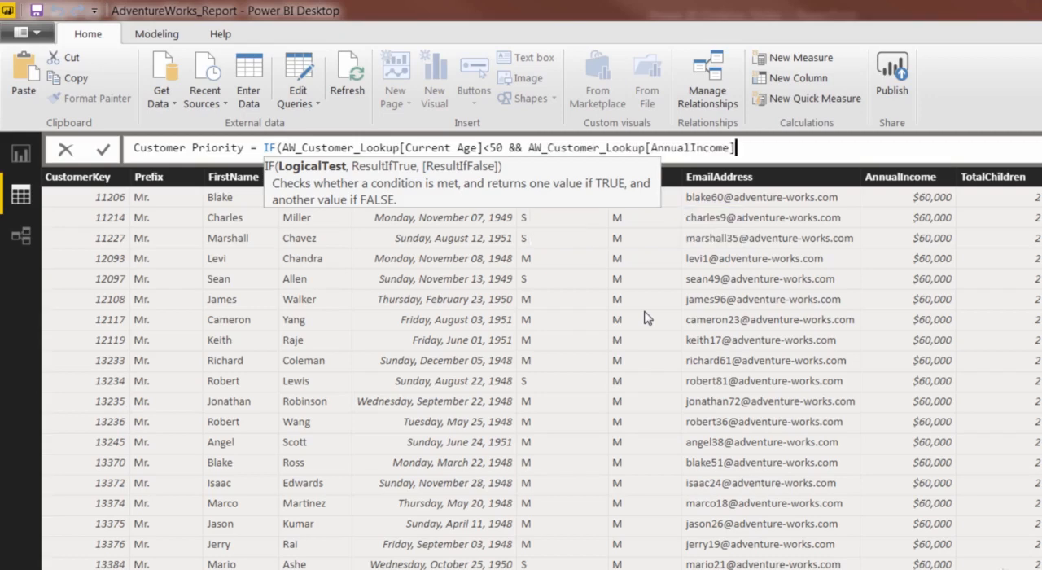
text(100000,"Prio)
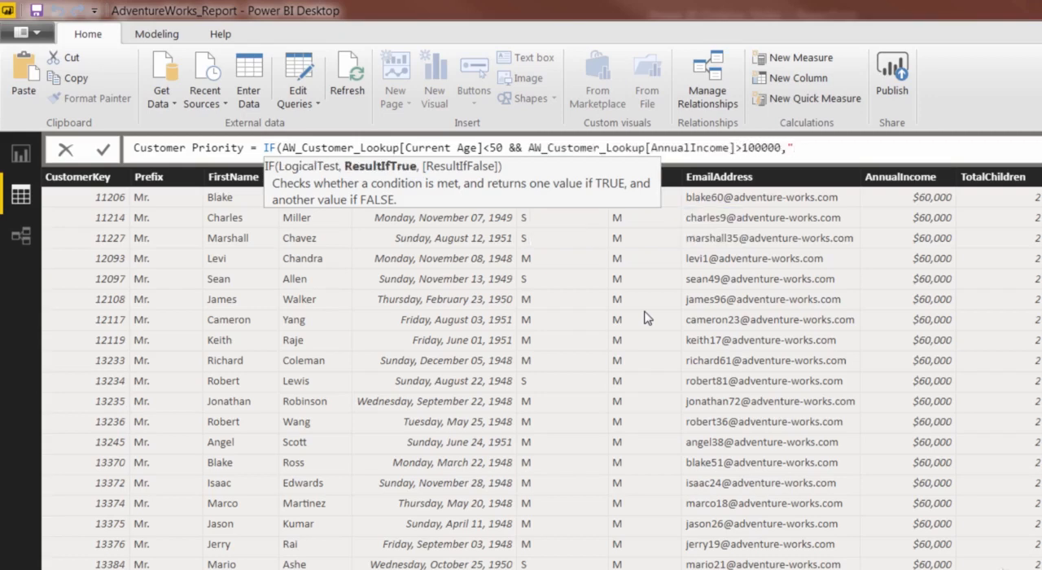
text(rity","Standar)
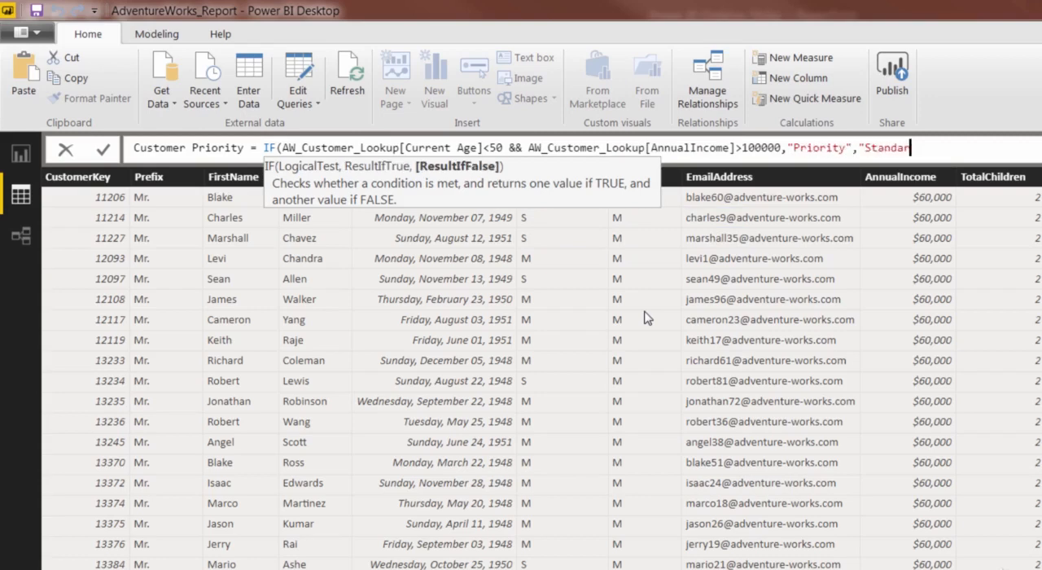
text(d"))
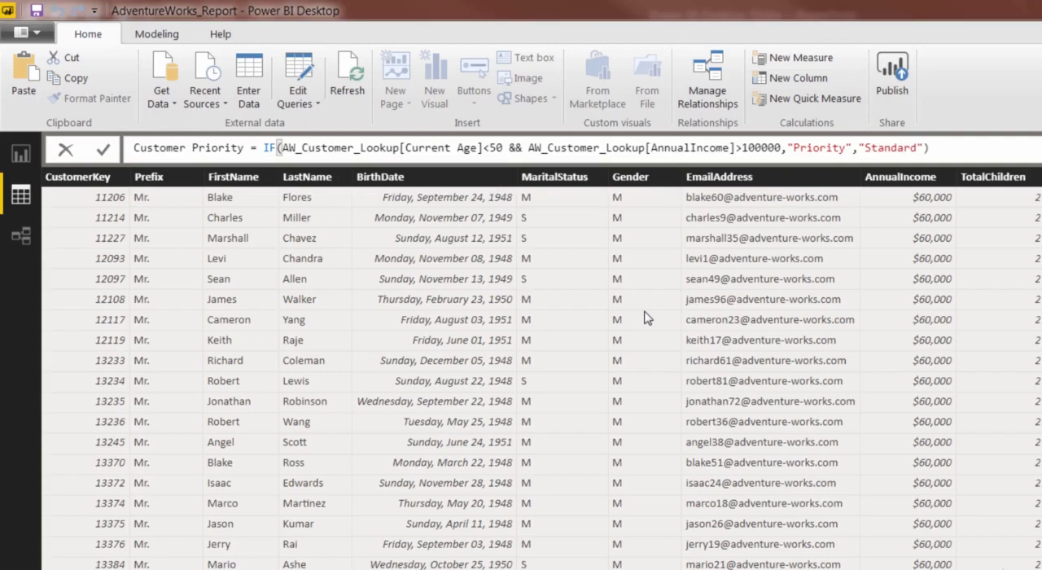
Return "Priority" when the condition is true and "Standard" otherwise, then commit the Customer Priority formula and view its column.
key(Return)
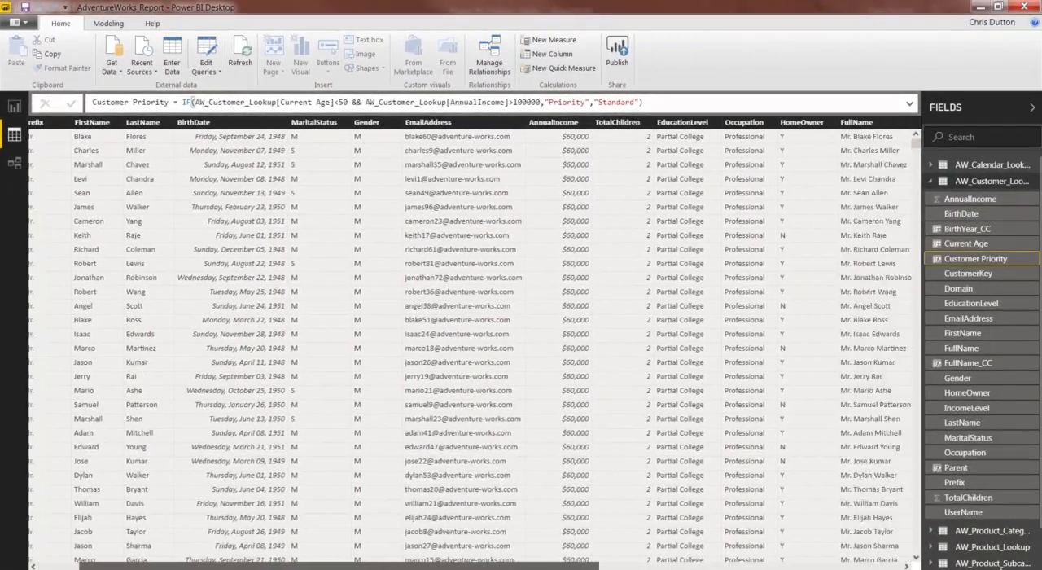
drag(916, 145, 839, 189)
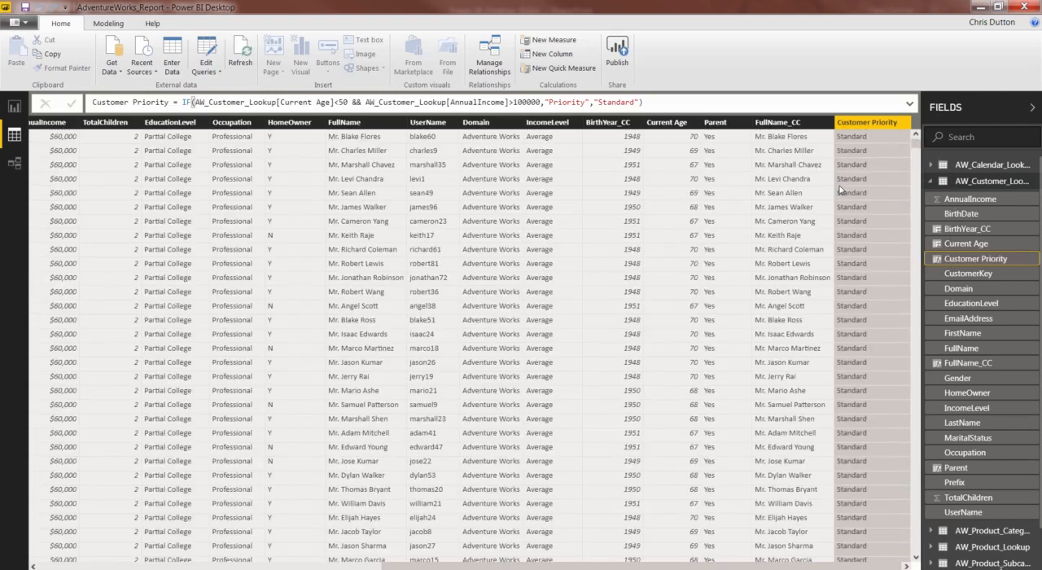
Add a calculated column named Price Point to the AW_Product_Lookup table, beginning its formula with the IF function.
click(931, 181)
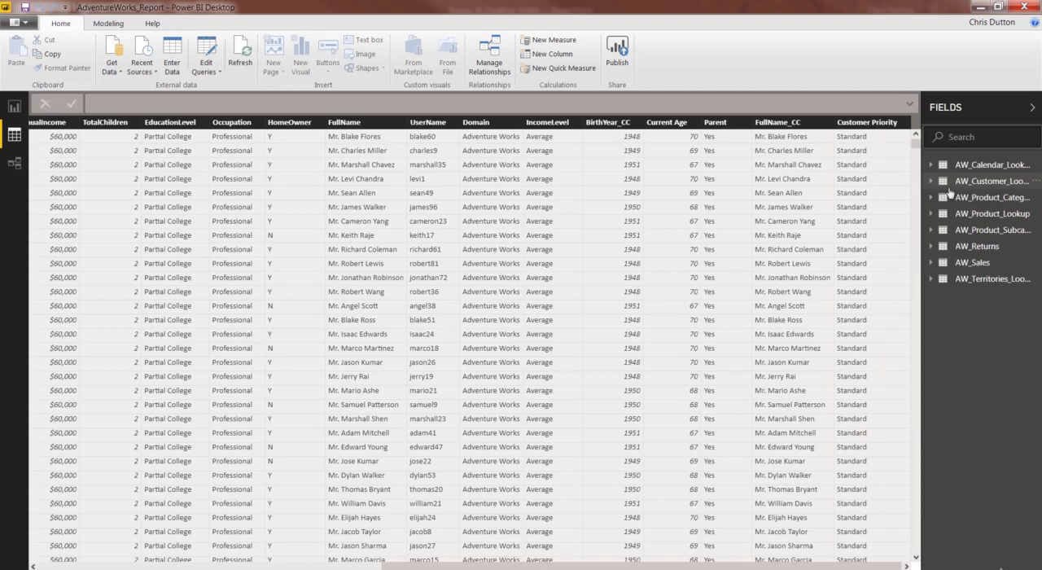
click(984, 215)
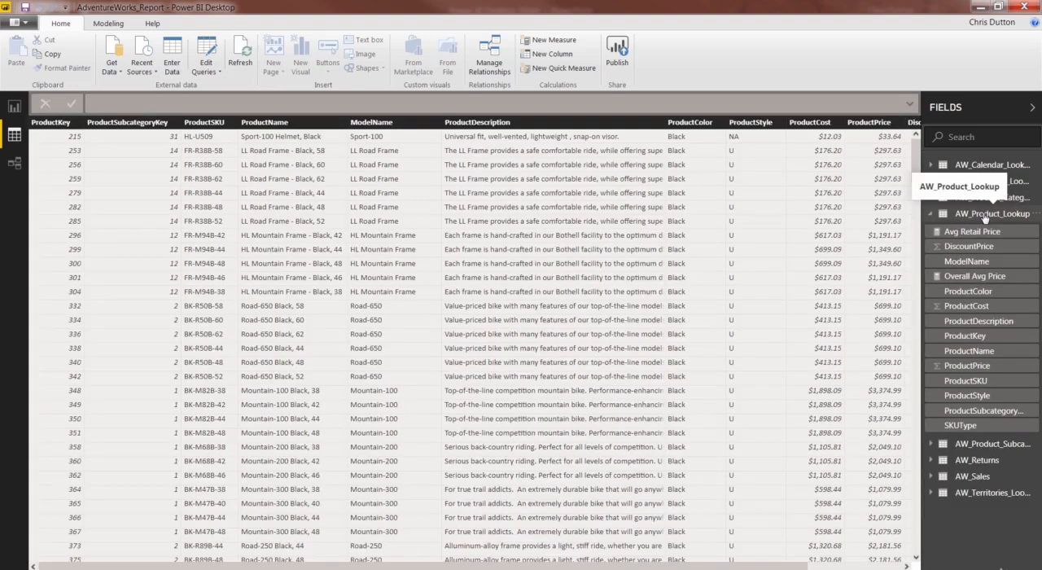
right_click(585, 235)
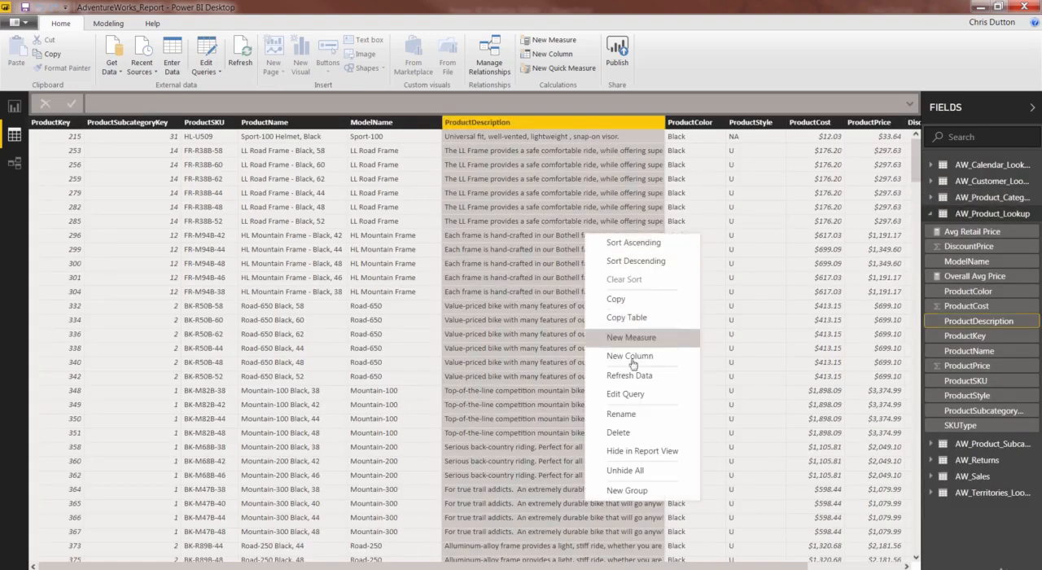
click(631, 357)
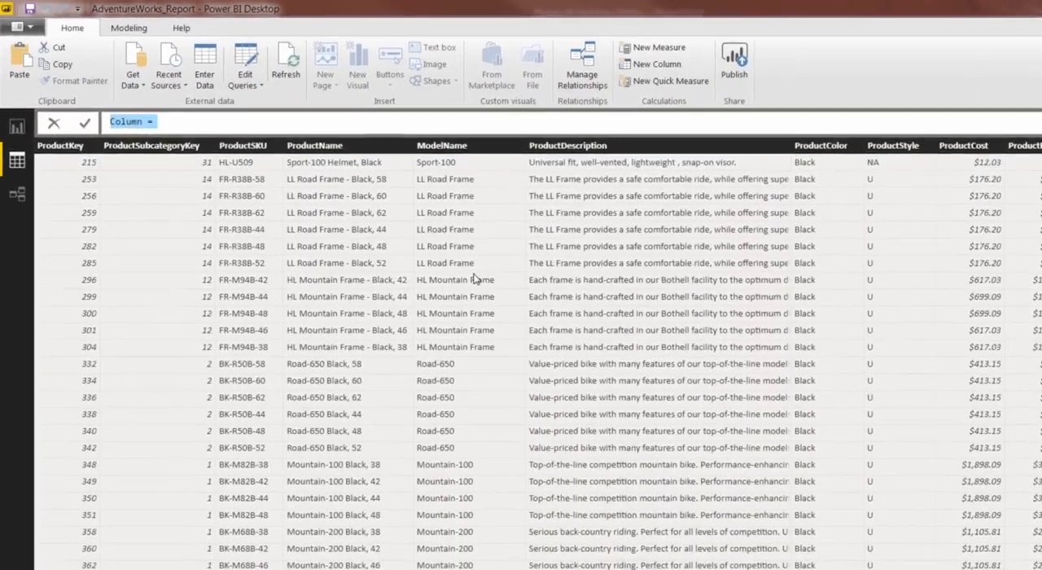
key(BackSpace)
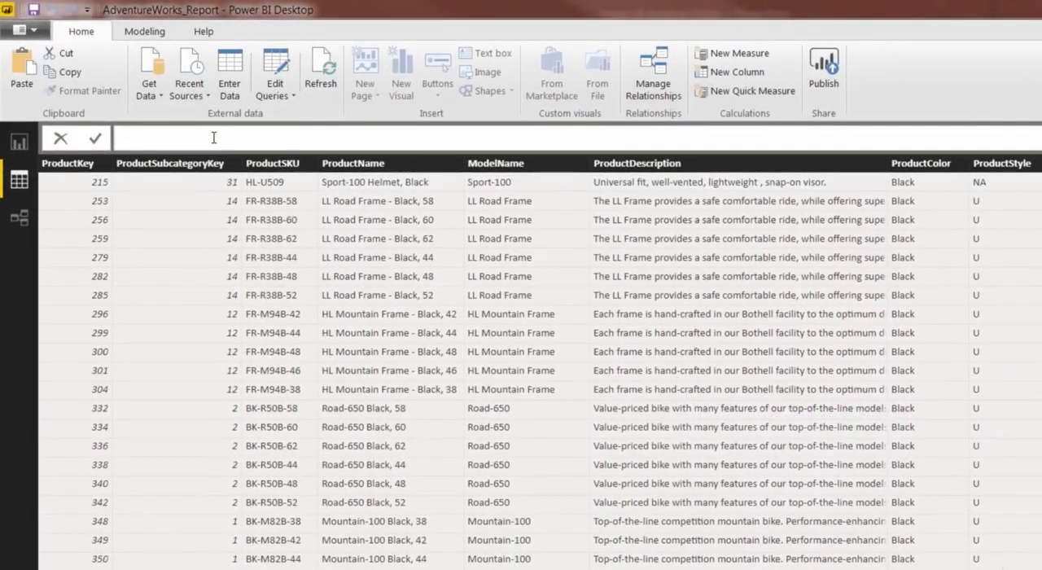
text(Price Point =)
text(IF()
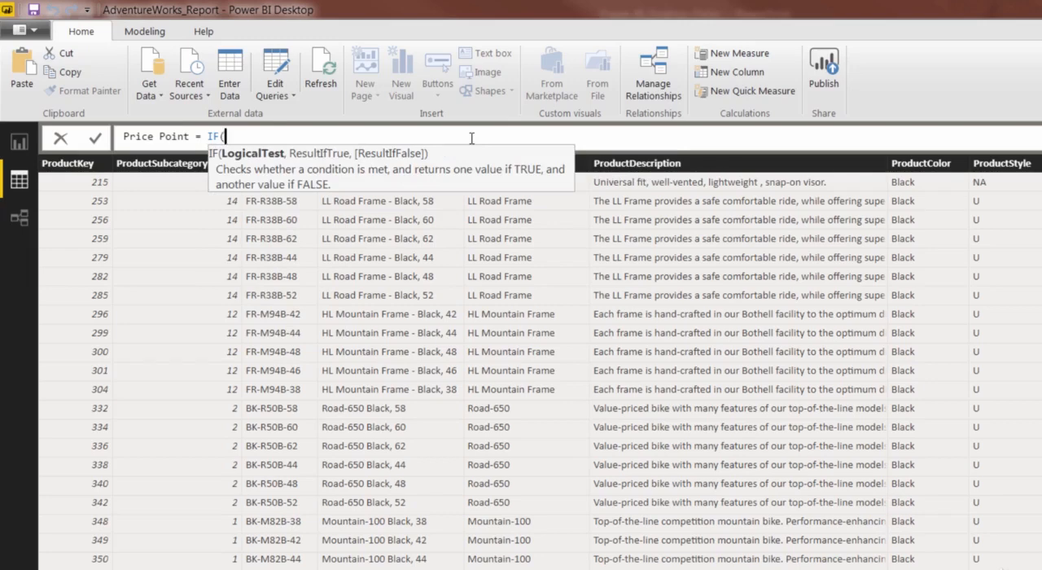
Make the IF function test AW_Product_Lookup[ProductPrice]>500 and return "High" when true.
text(price)
key(Down)
key(Down)
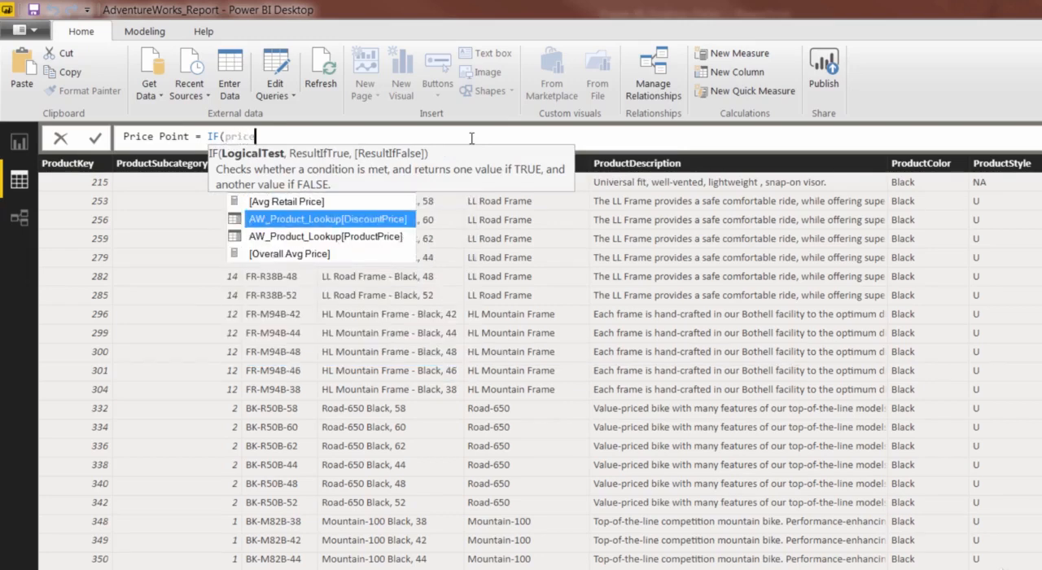
key(Tab)
text(>)
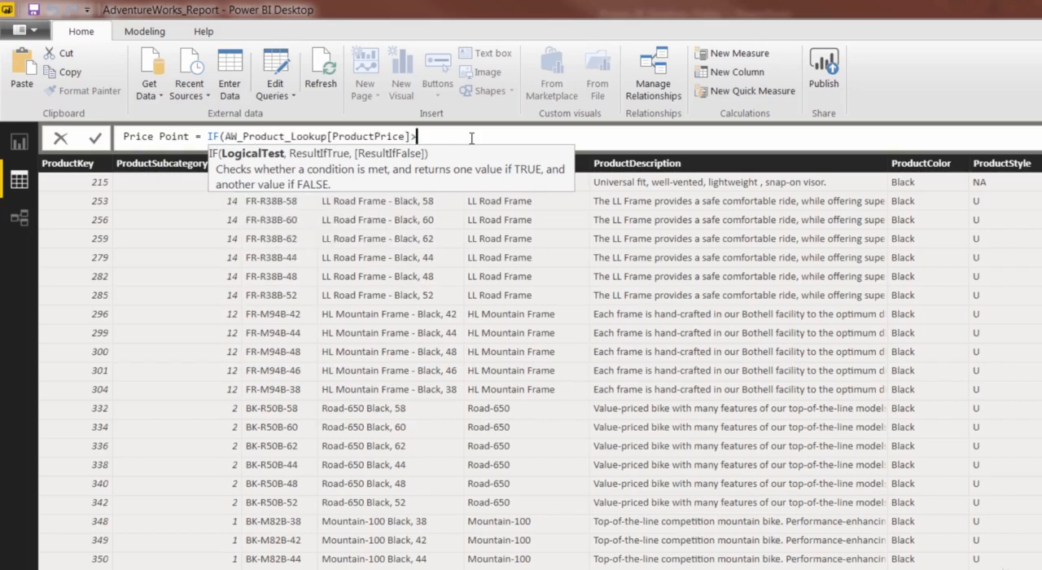
text(500,"Hi)
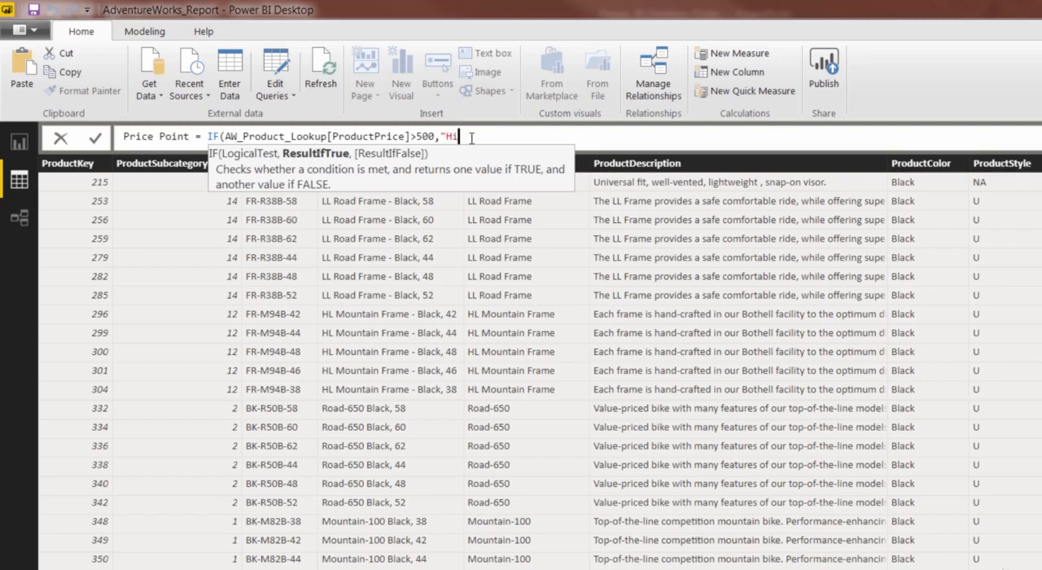
text(gh",)
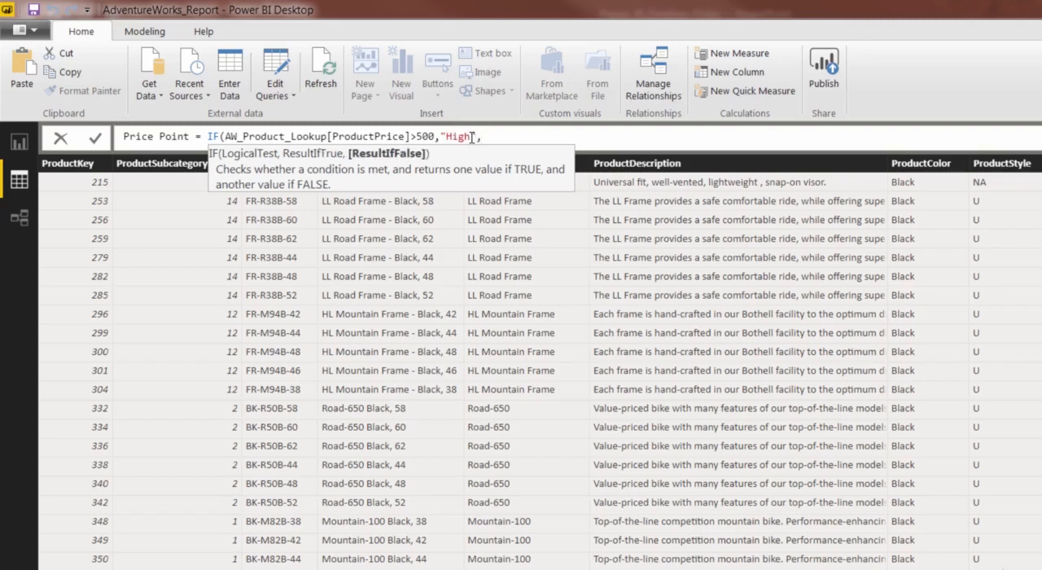
Copy the IF price test into the false result as a nested IF, with its threshold set to 100.
drag(210, 137, 436, 137)
key(ctrl+c)
click(511, 136)
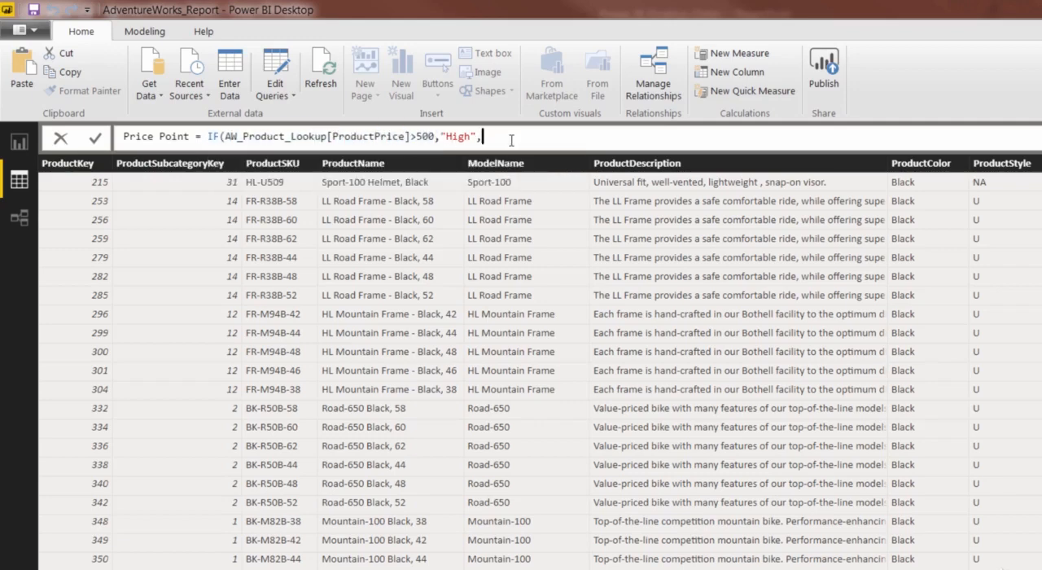
key(ctrl+v)
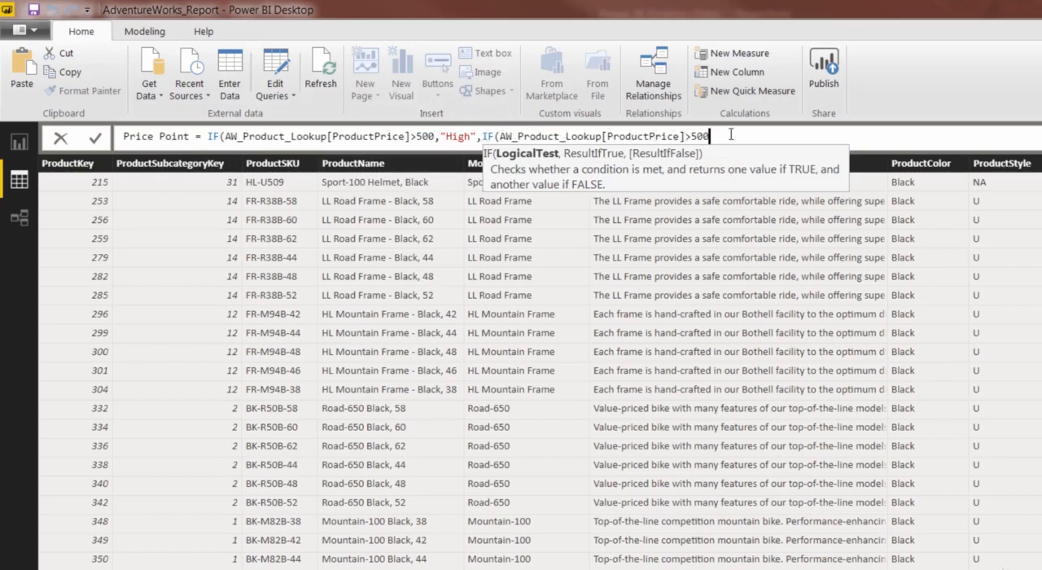
key(BackSpace)
key(BackSpace)
key(BackSpace)
text(100,)
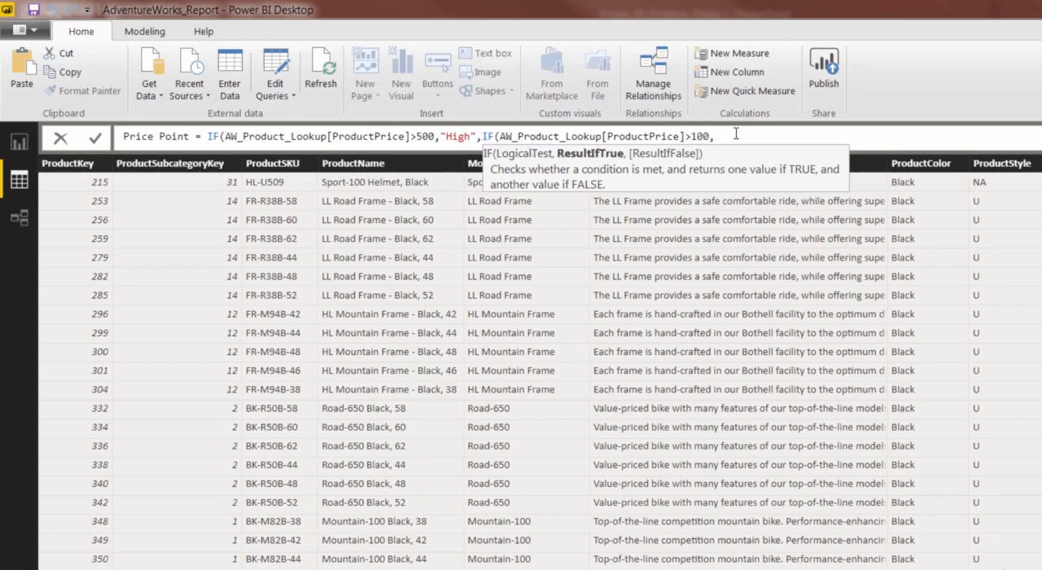
text("Mid-Range",)
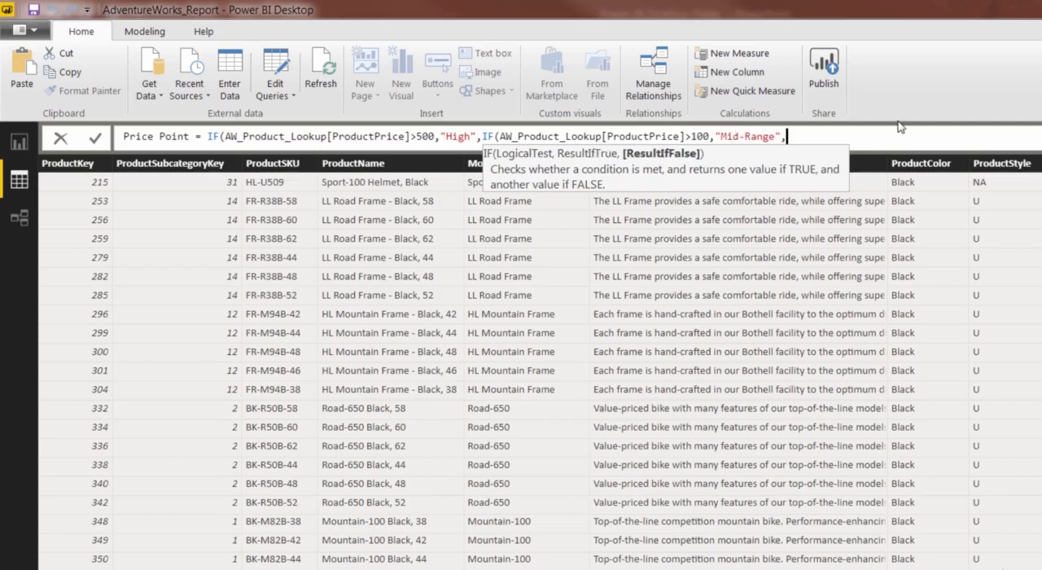
text(")
Make the nested IF return "Mid-Range" or else "Low", then commit the Price Point formula and view its column.
text(Low"))
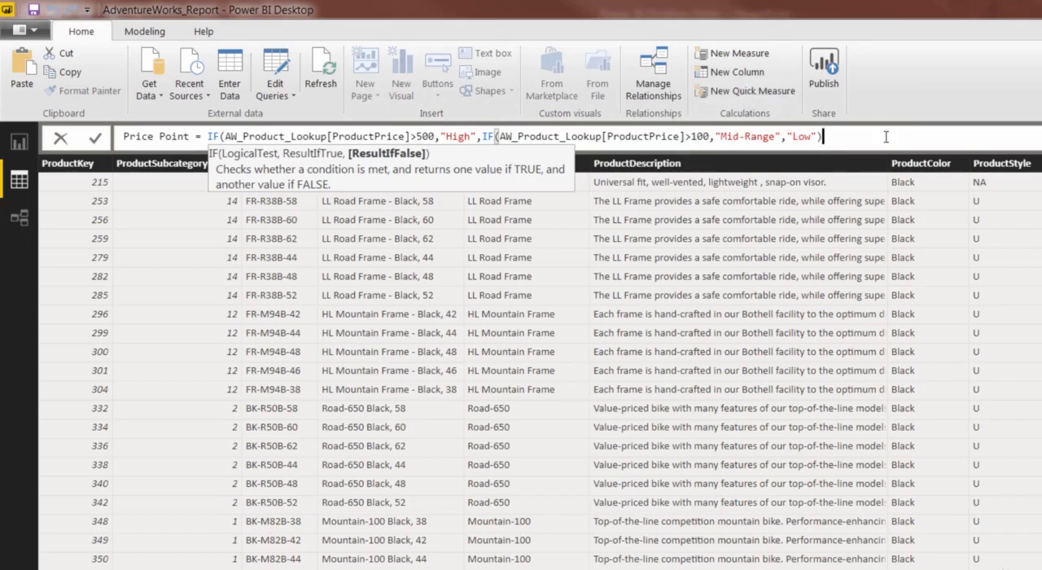
key(Return)
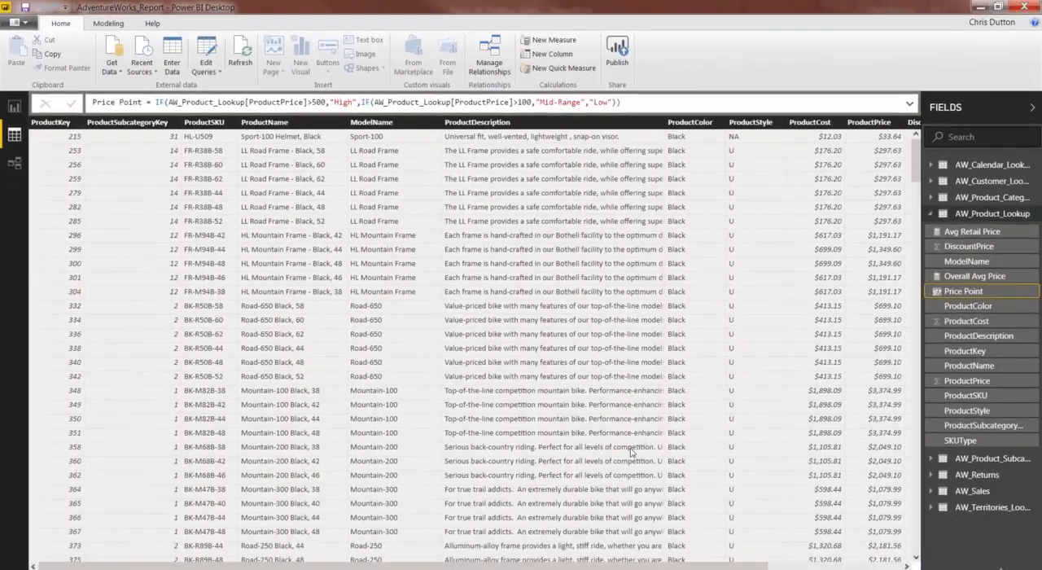
drag(522, 565, 692, 565)
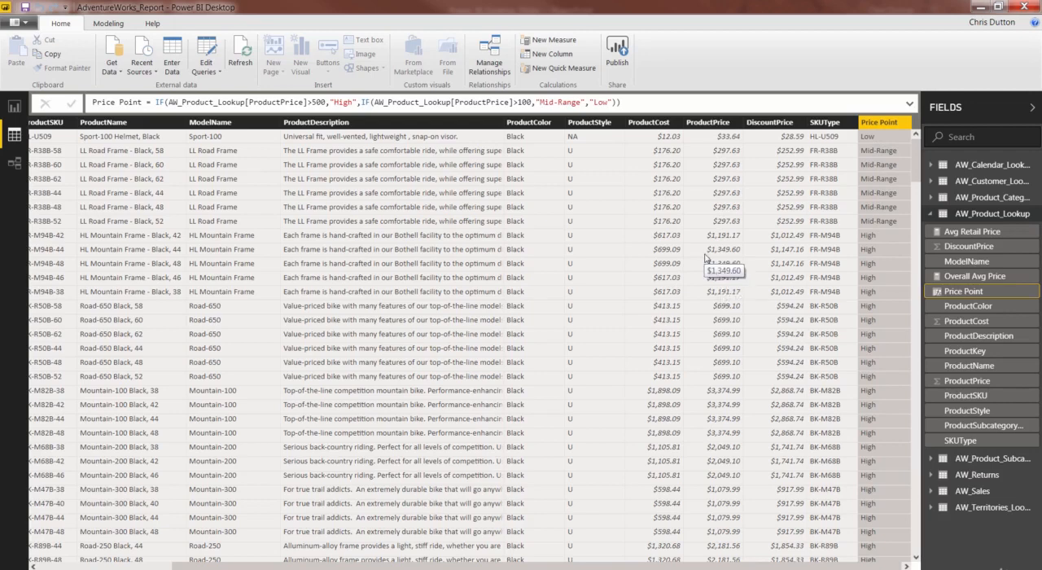
Add a calculated column named Short Day to the AW_Calendar_Lookup table, beginning its formula with the LEFT function.
click(986, 167)
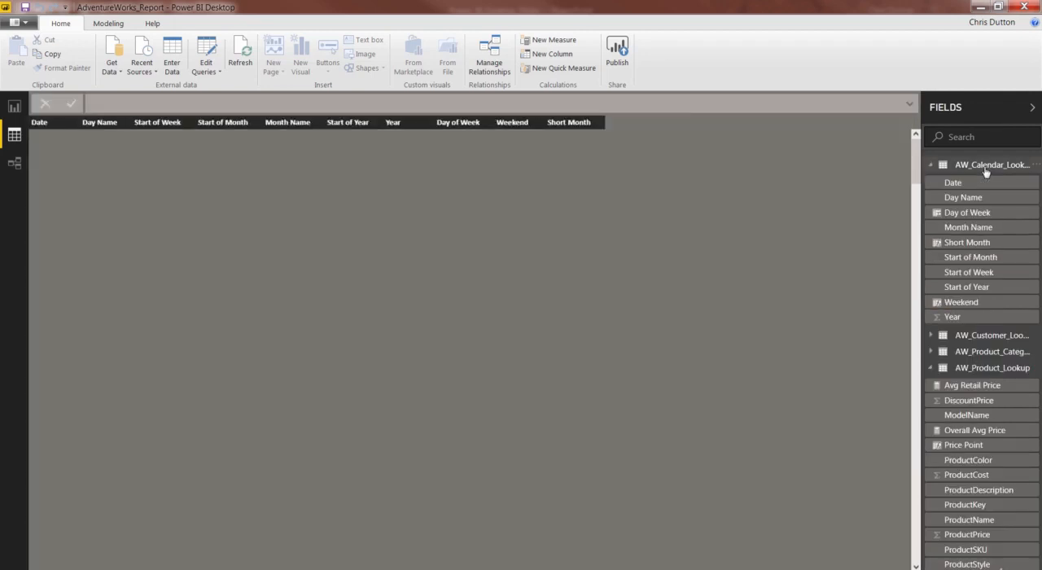
right_click(453, 192)
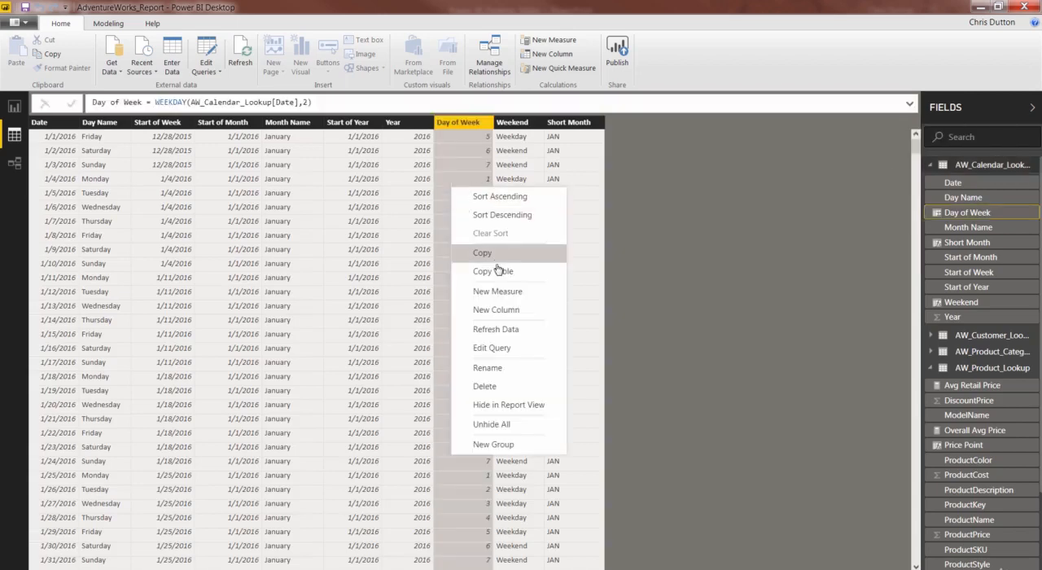
key(Escape)
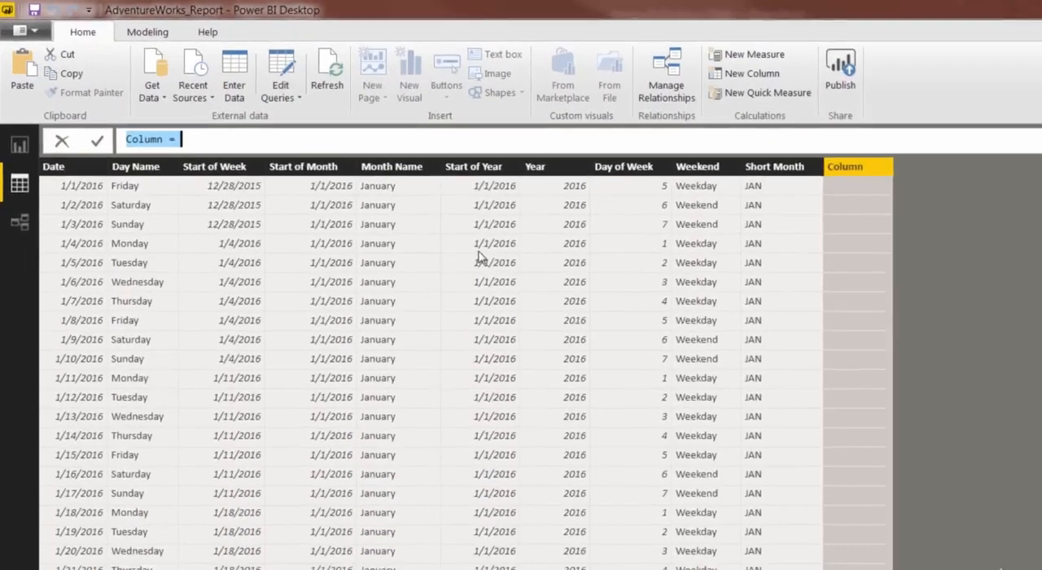
text(Short Day)
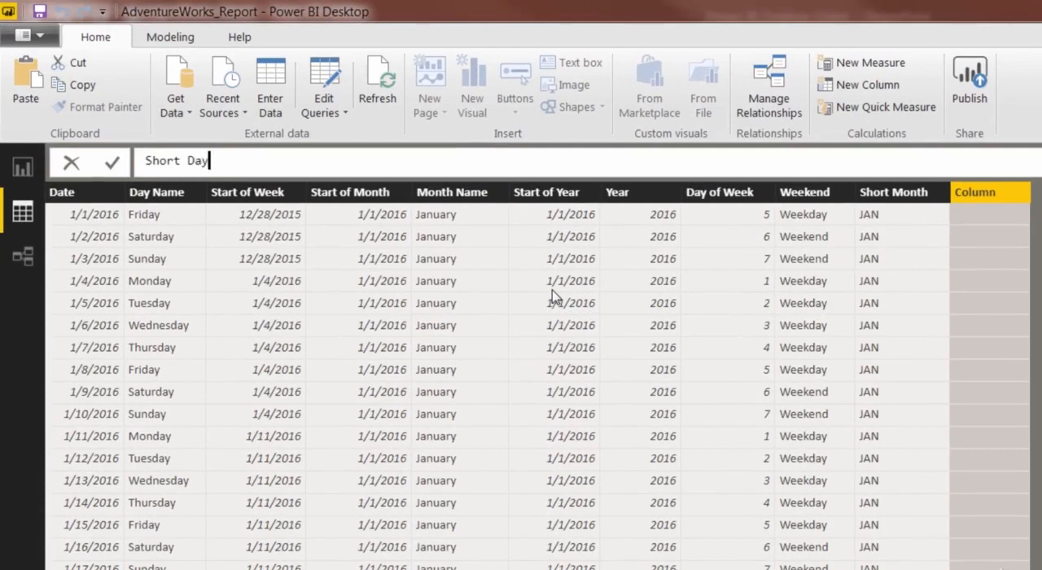
text( =)
text(LEFT()
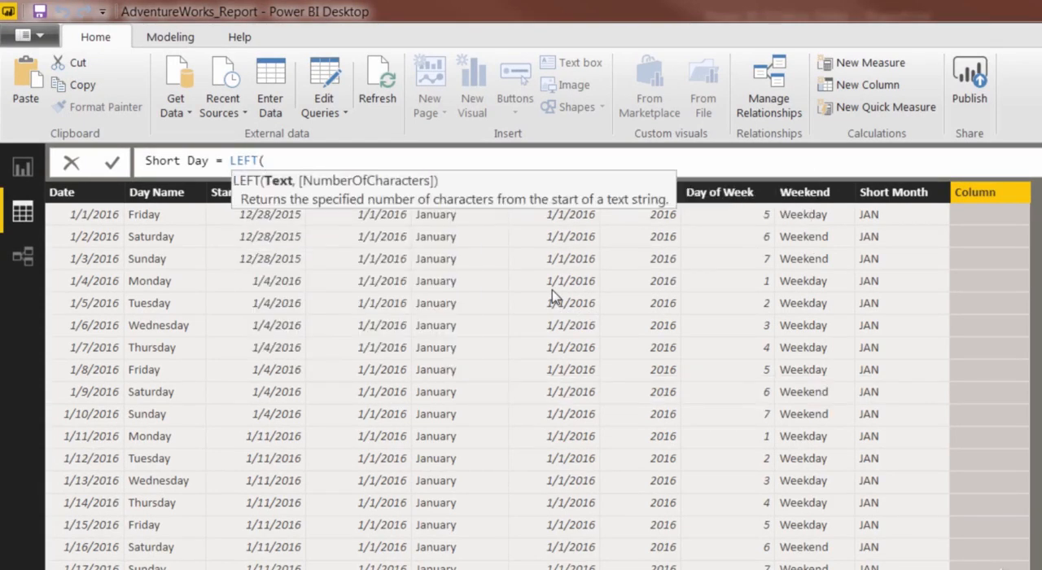
text(Day N)
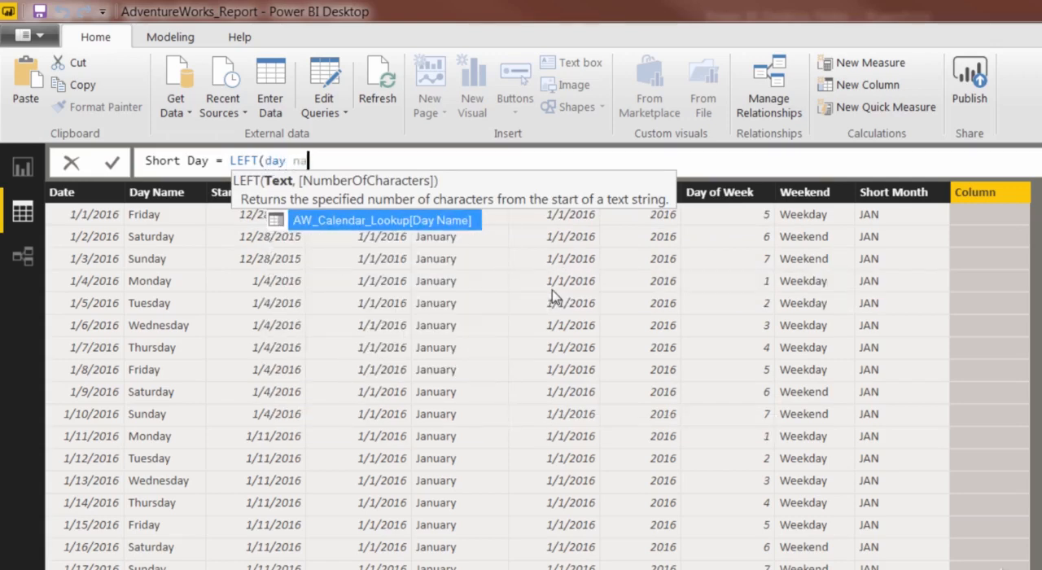
Make LEFT return the first 3 characters of AW_Calendar_Lookup[Day Name] and commit the Short Day formula.
key(Tab)
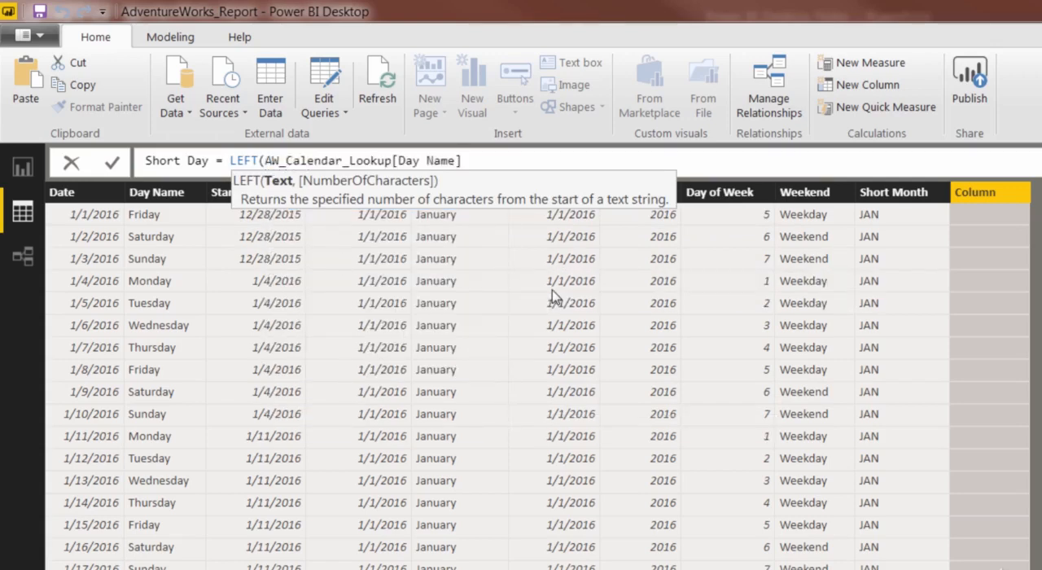
text(,3)
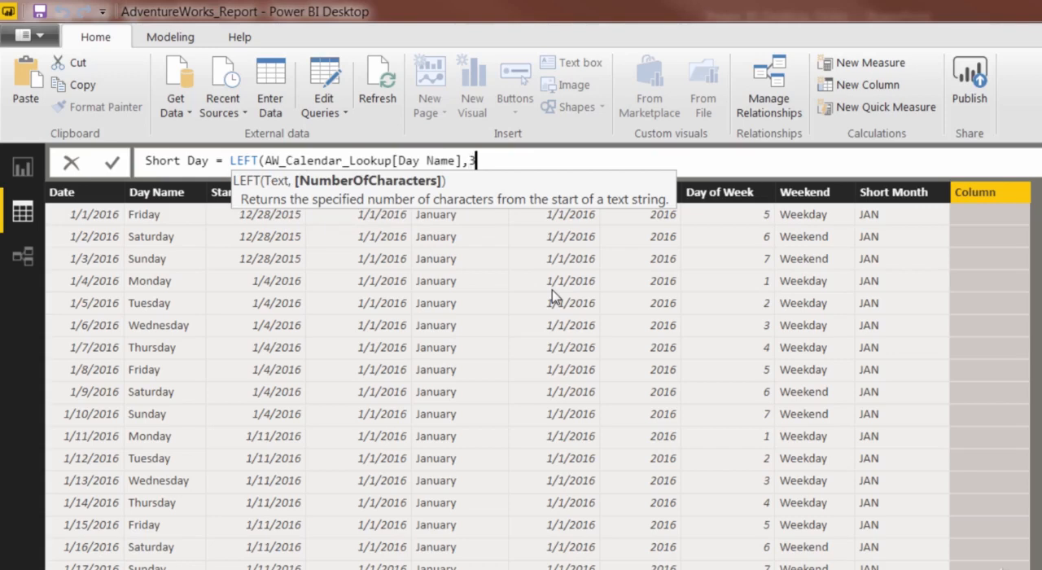
text())
key(Return)
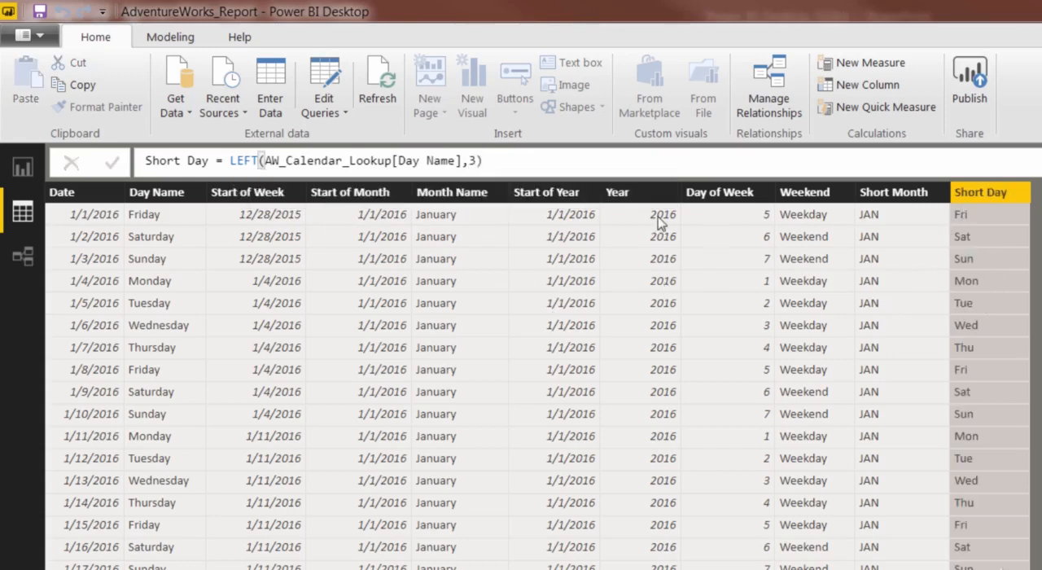
Wrap the Short Day formula's LEFT expression in the UPPER function and commit it.
click(244, 161)
text(UPPER)
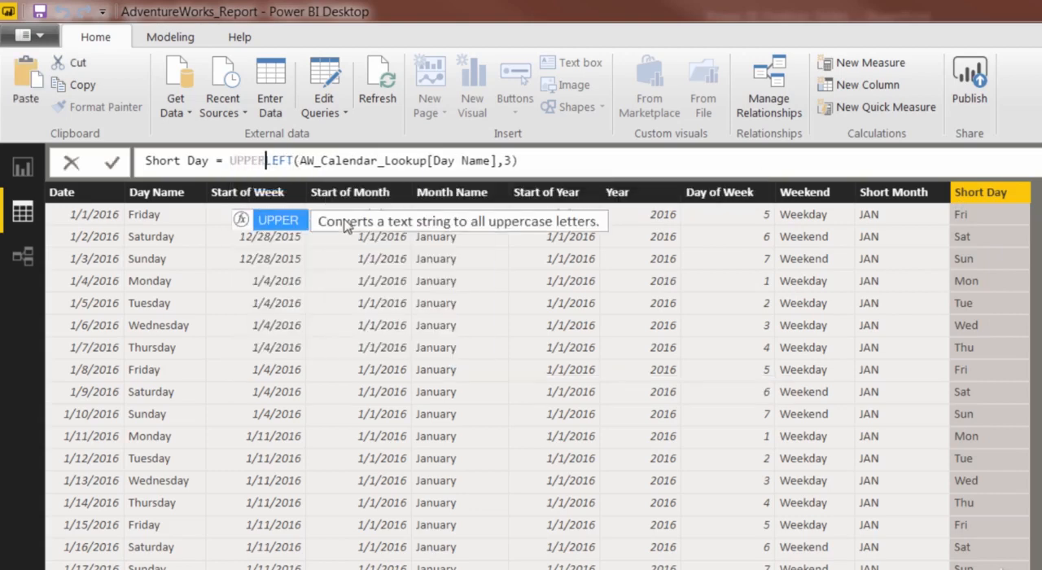
key(Tab)
click(571, 164)
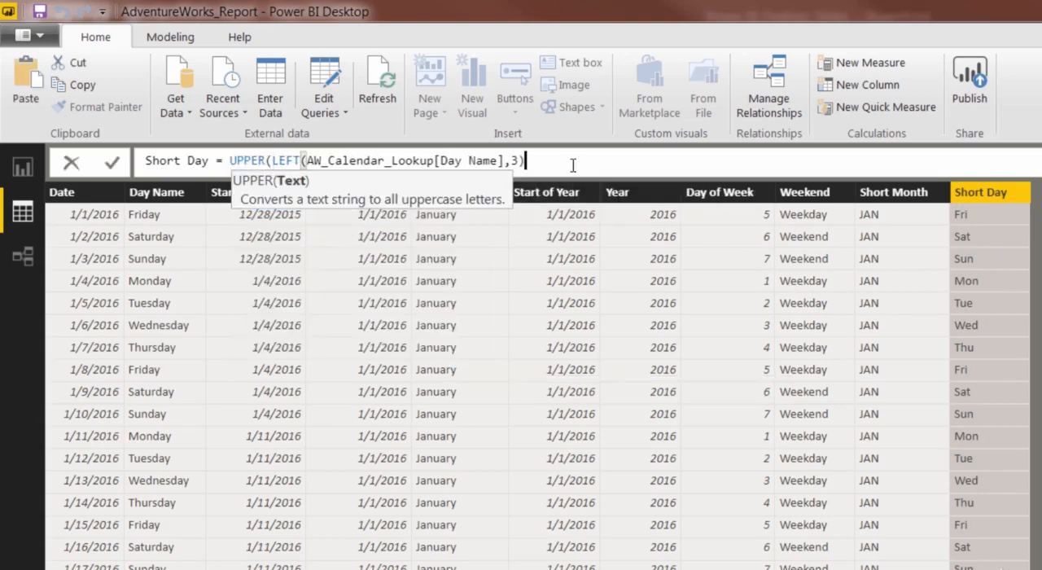
text())
key(Return)
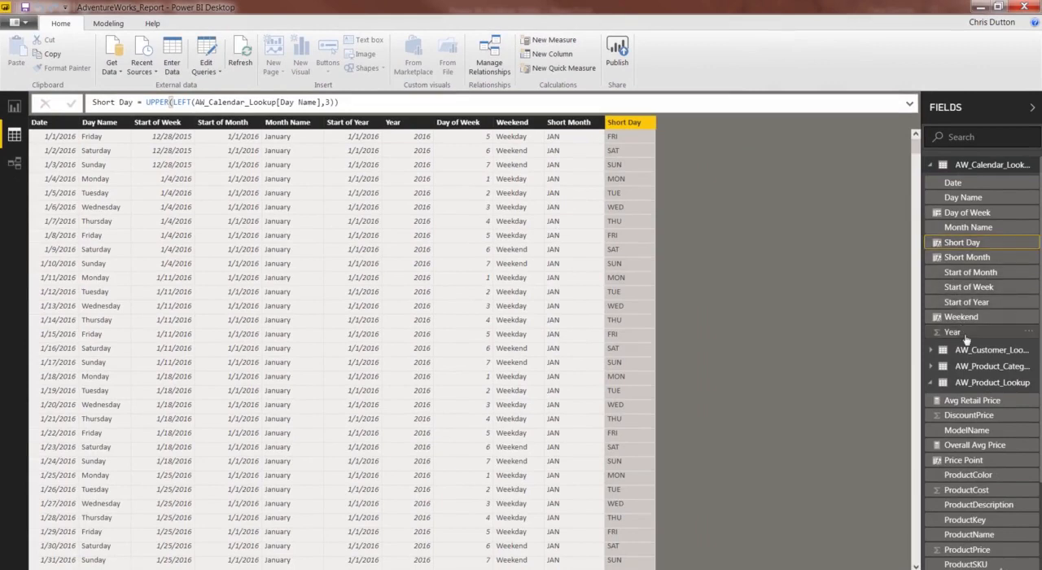
Add a calculated column named SKU Category to the AW_Product_Lookup table, beginning its formula with the LEFT function.
click(989, 164)
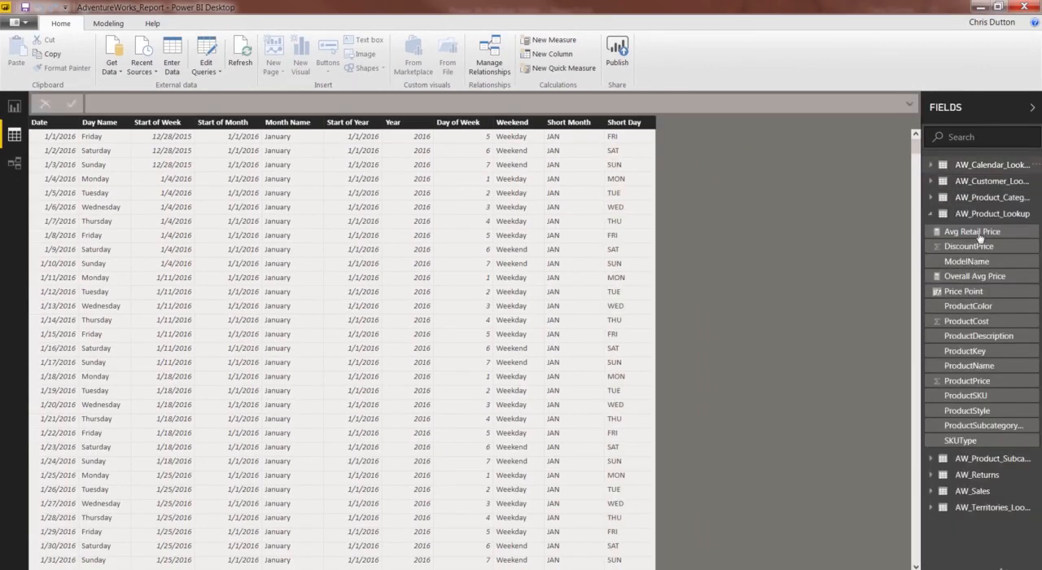
click(989, 213)
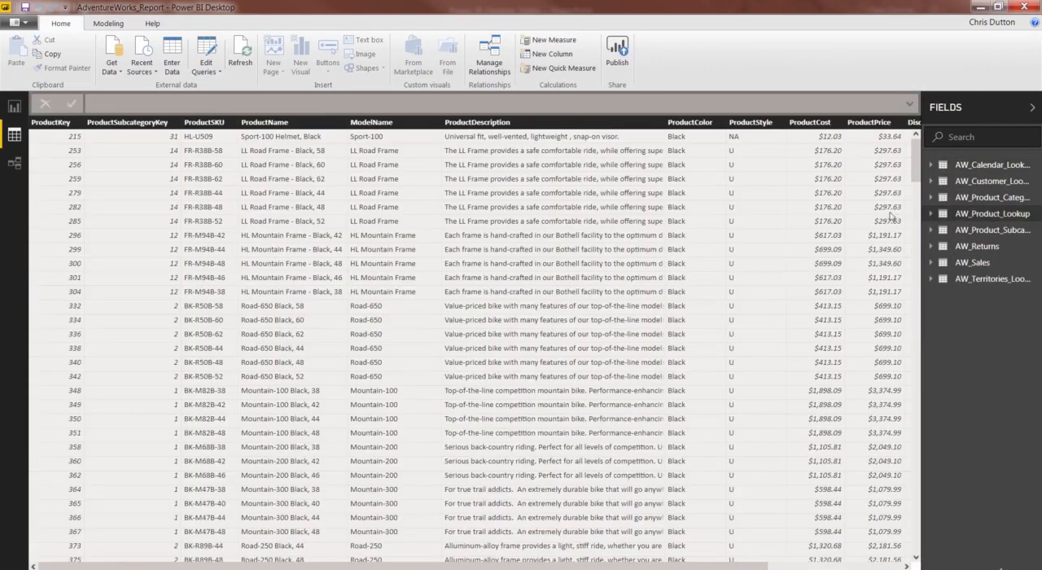
right_click(584, 193)
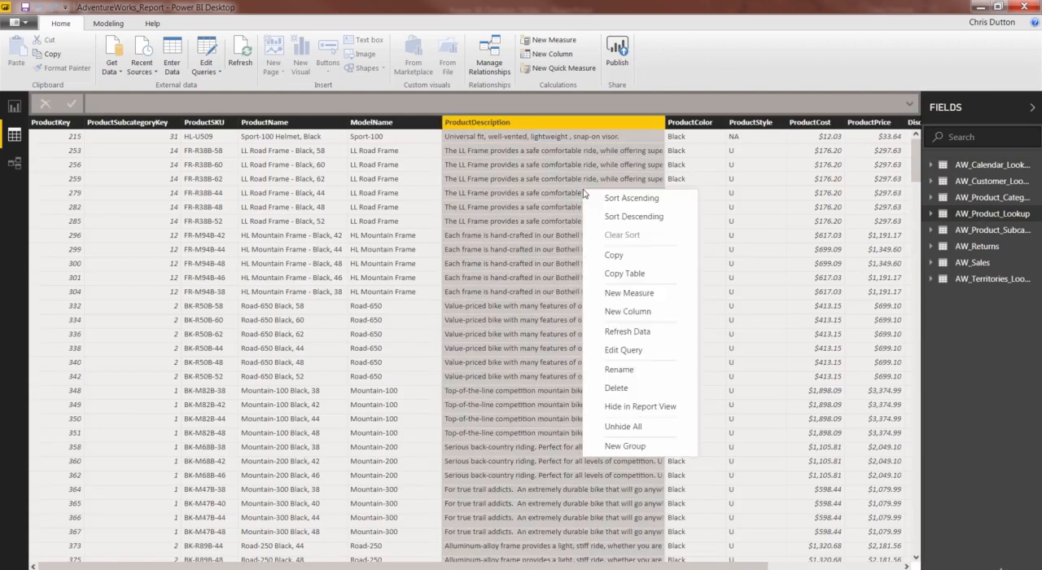
click(625, 304)
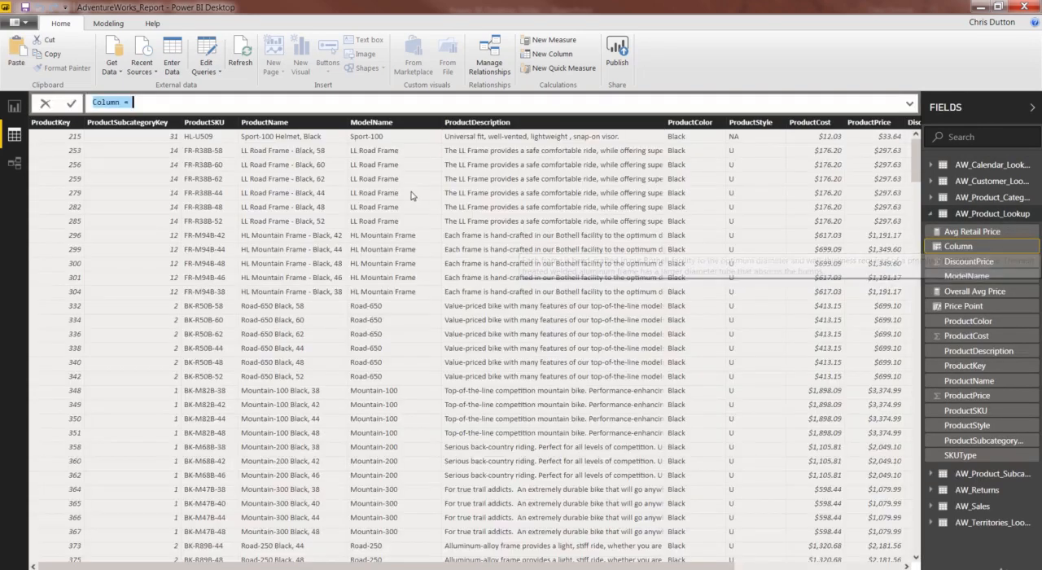
text(SKU Ca)
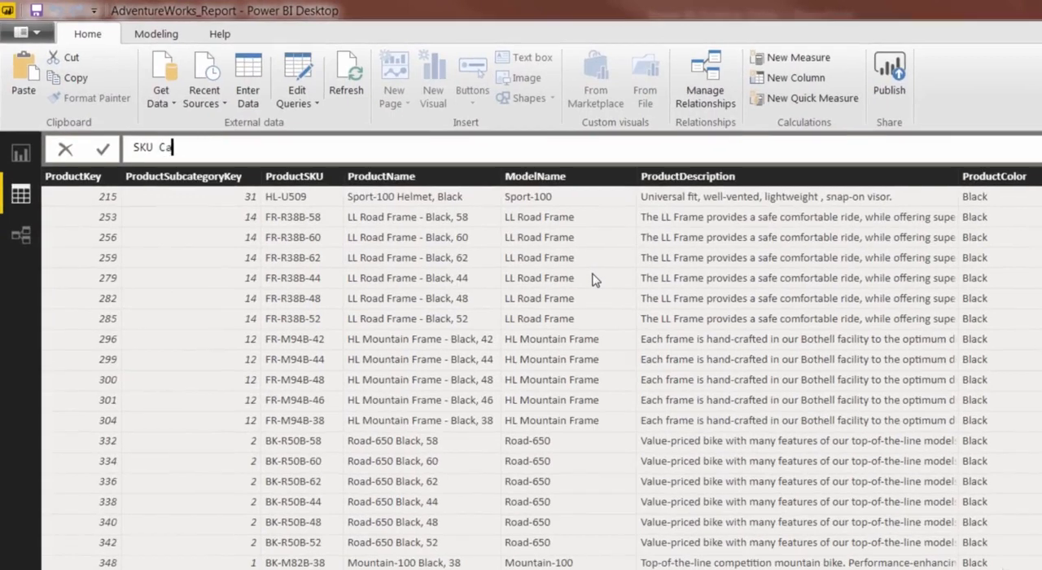
text(tegory = LEFT()
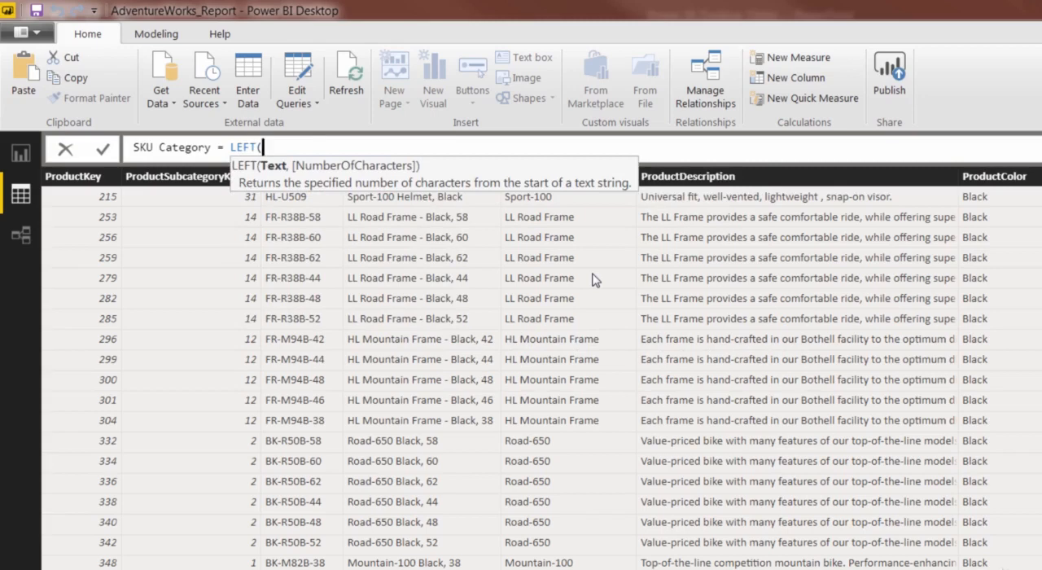
text(sku)
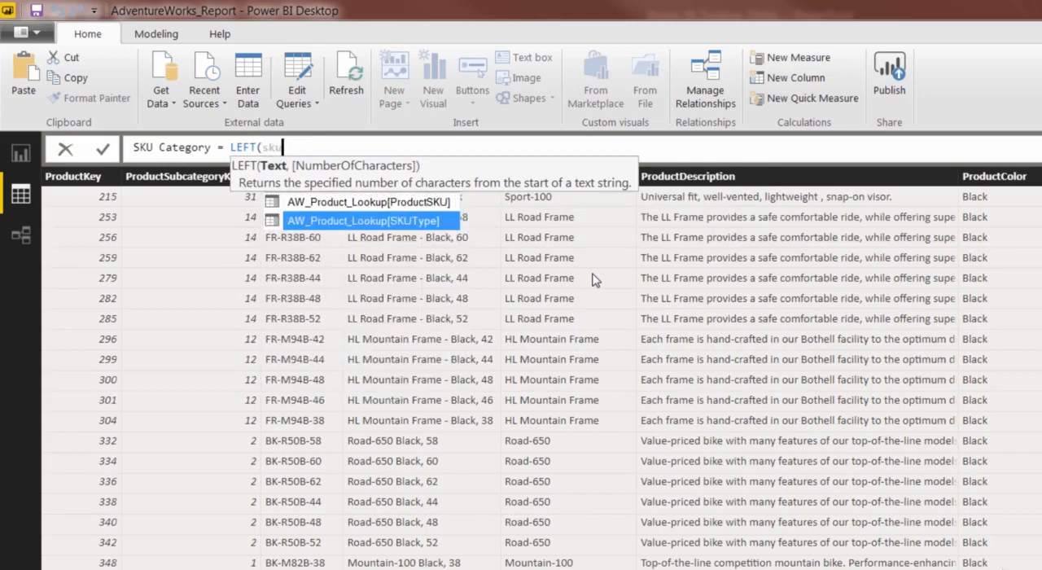
Make LEFT return the first 2 characters of AW_Product_Lookup[ProductSKU] and commit the SKU Category formula.
key(Up)
key(Tab)
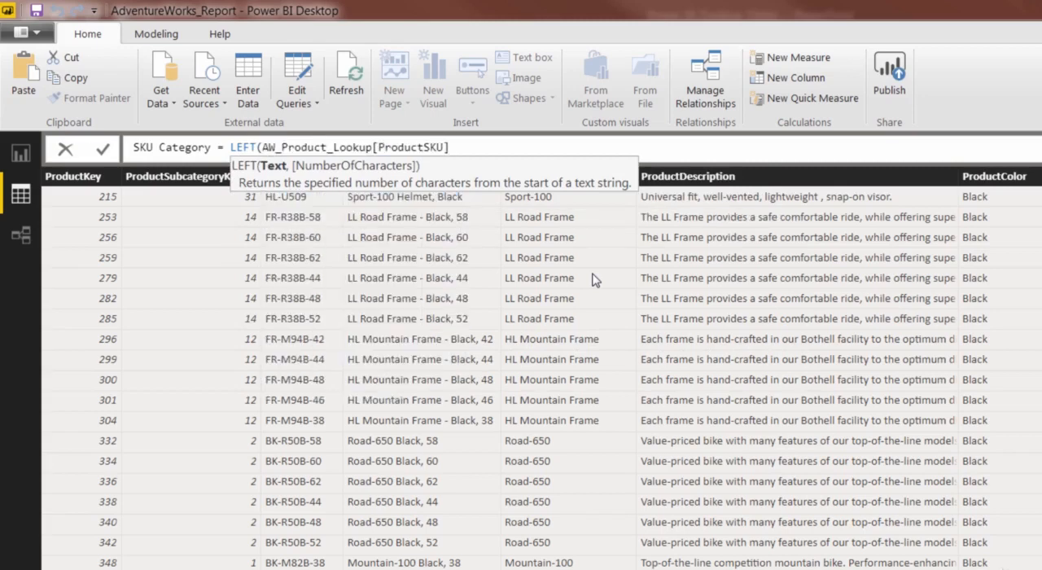
text(,2))
key(Return)
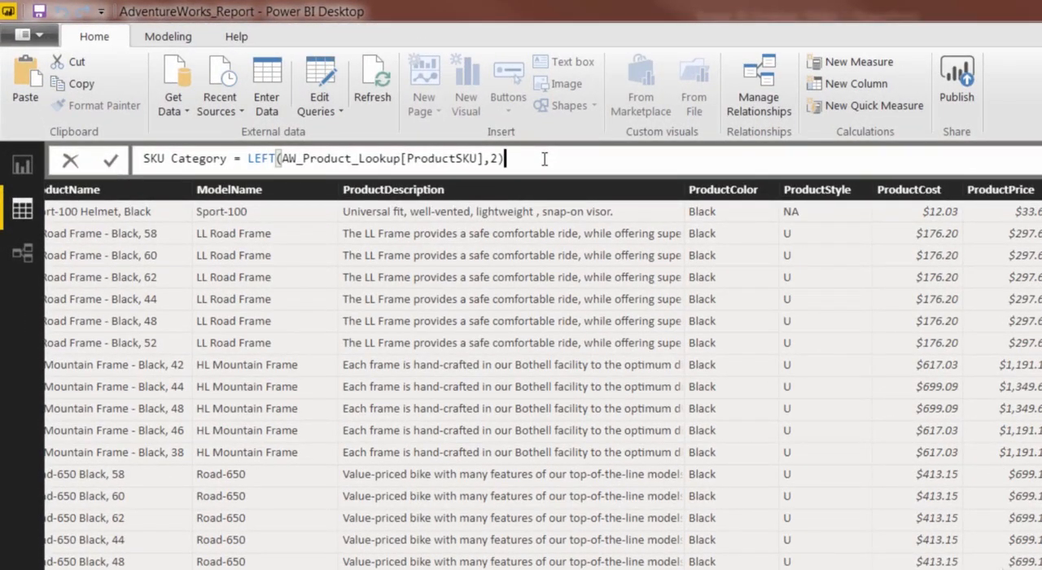
Replace the fixed character count in the SKU Category formula with SEARCH("-",AW_Product_Lookup[ProductSKU]), commit it and view the column.
key(BackSpace)
key(BackSpace)
text(SEARCH()
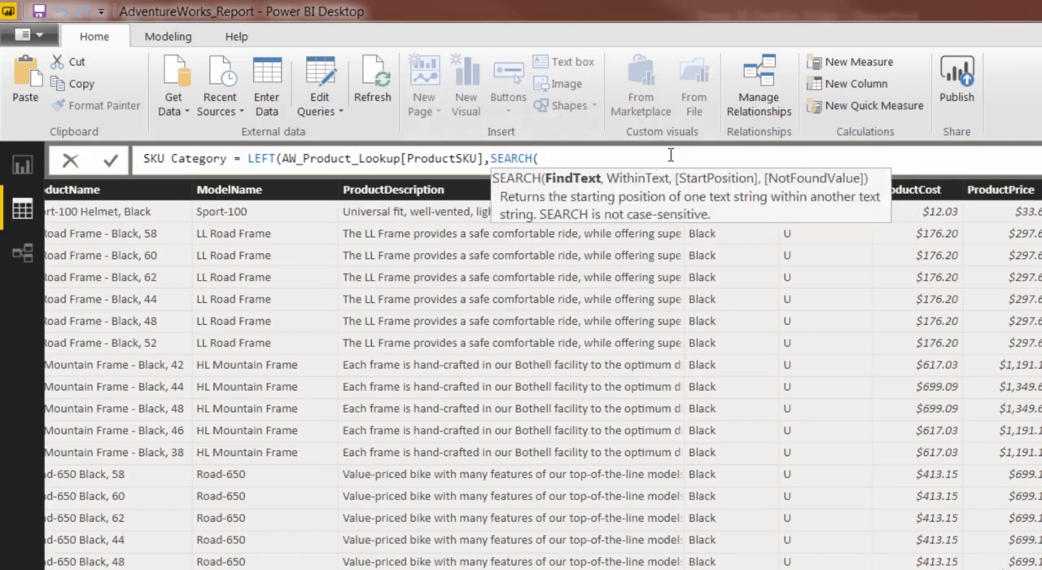
text("-",sku)
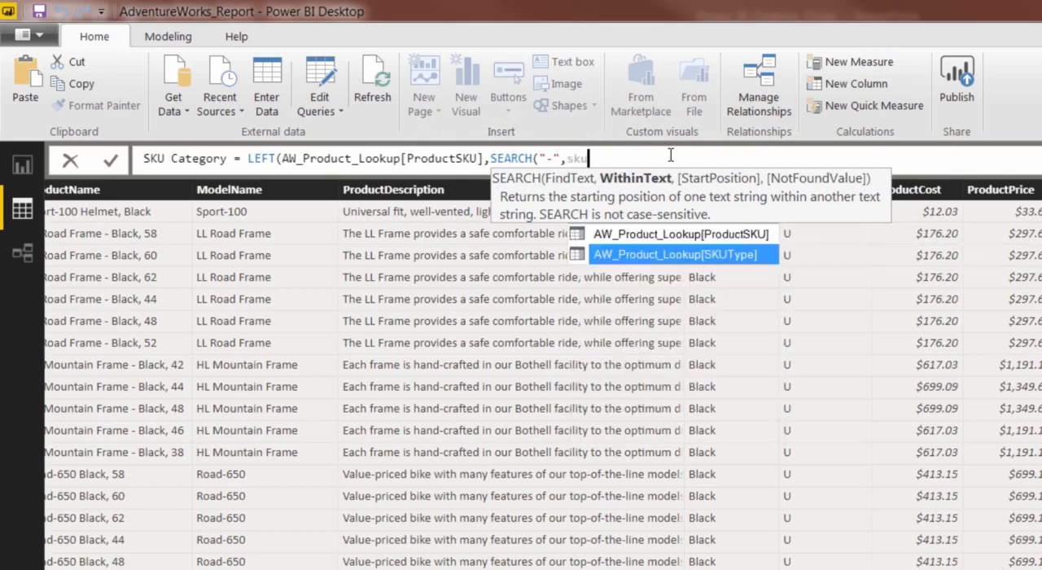
key(Up)
key(Tab)
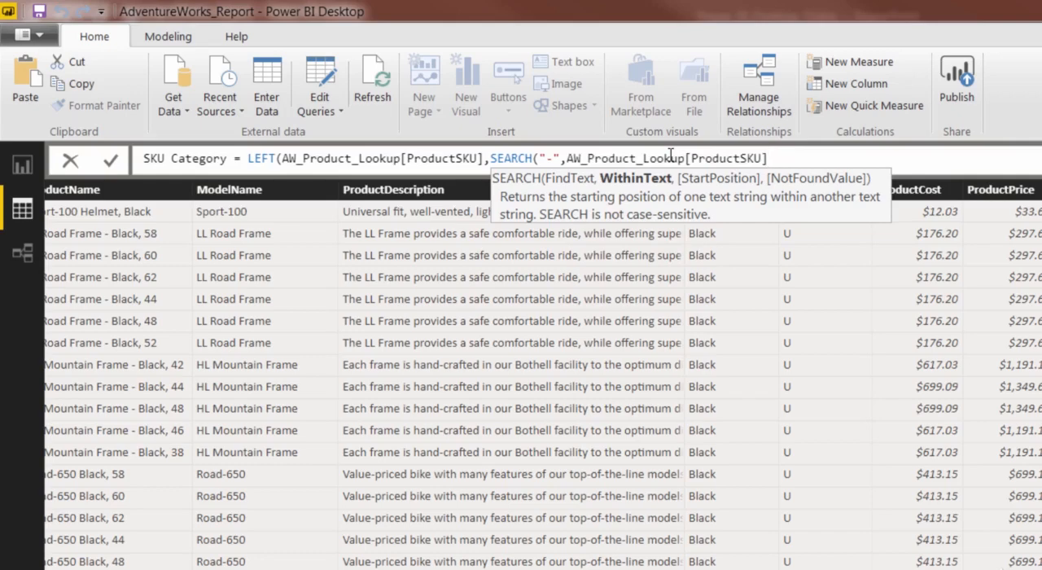
text()))
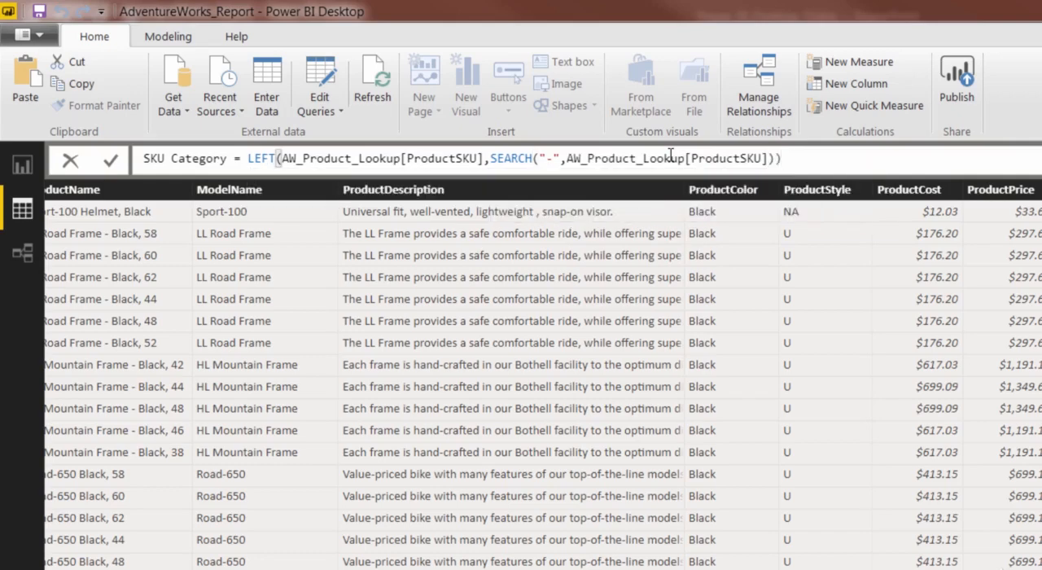
key(Return)
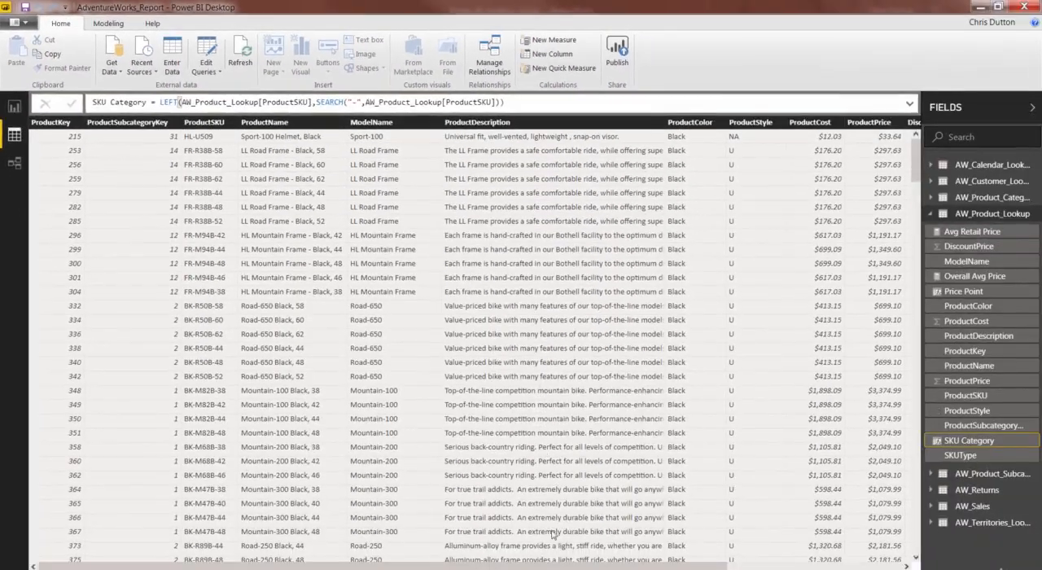
drag(546, 563, 720, 562)
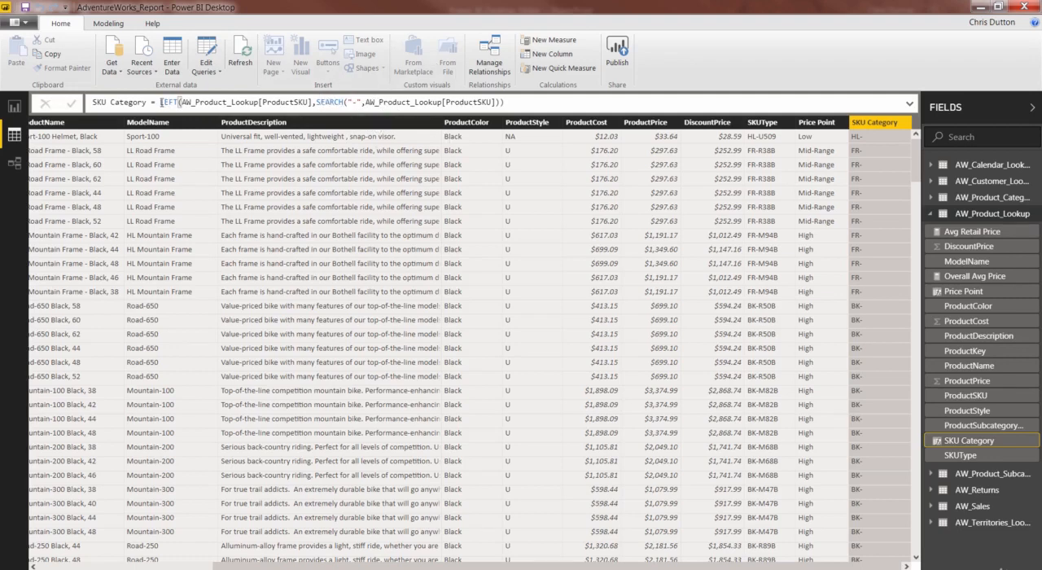
Subtract 1 from the SEARCH result in the SKU Category formula, commit it and view the column.
click(503, 102)
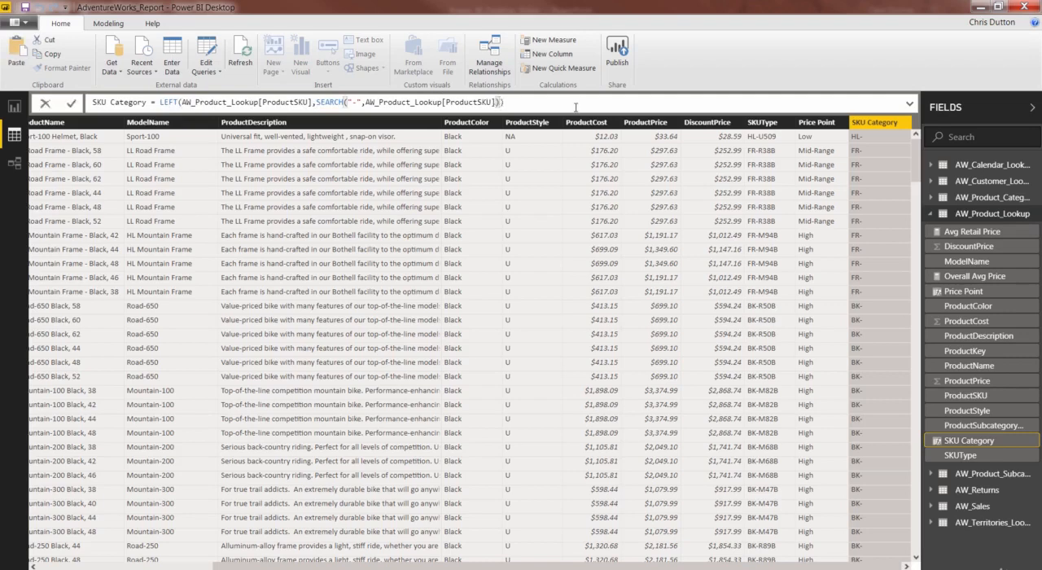
text(-1)
key(Return)
scroll(887, 317, left, 10)
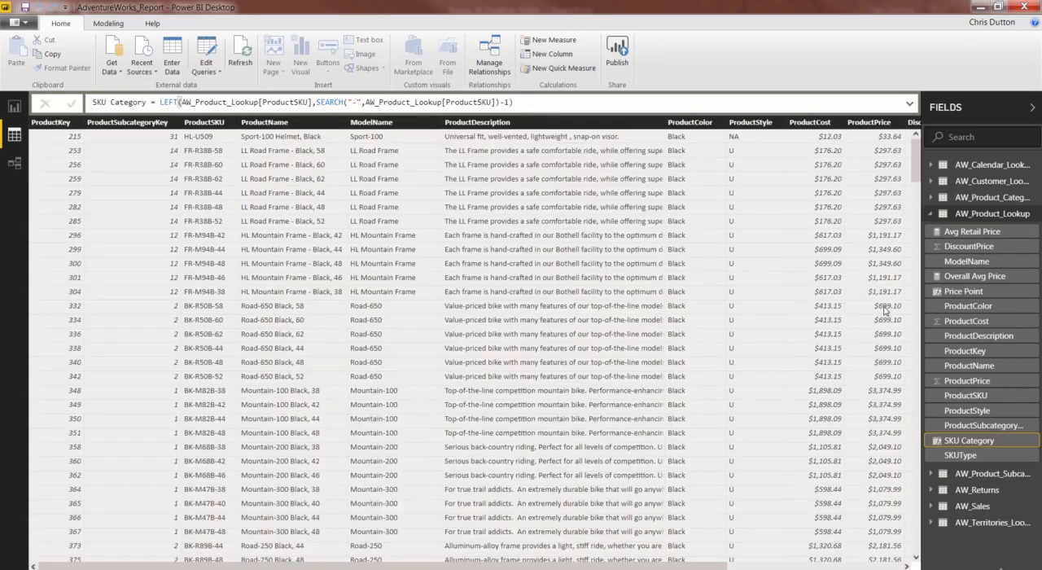
drag(664, 566, 838, 566)
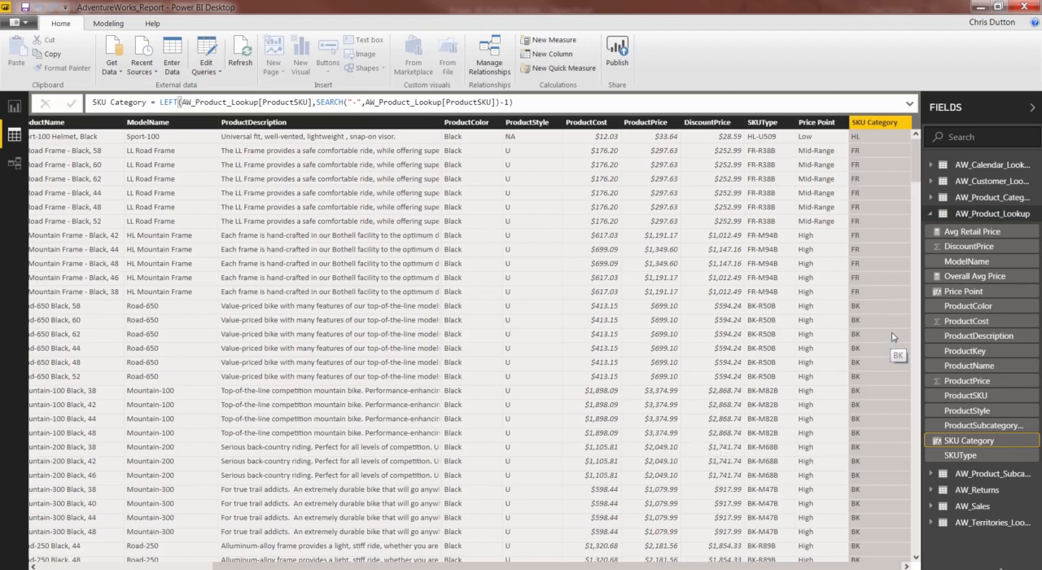
Switch to the report view and add a new measure named Product Models to the AW_Product_Lookup table.
click(14, 107)
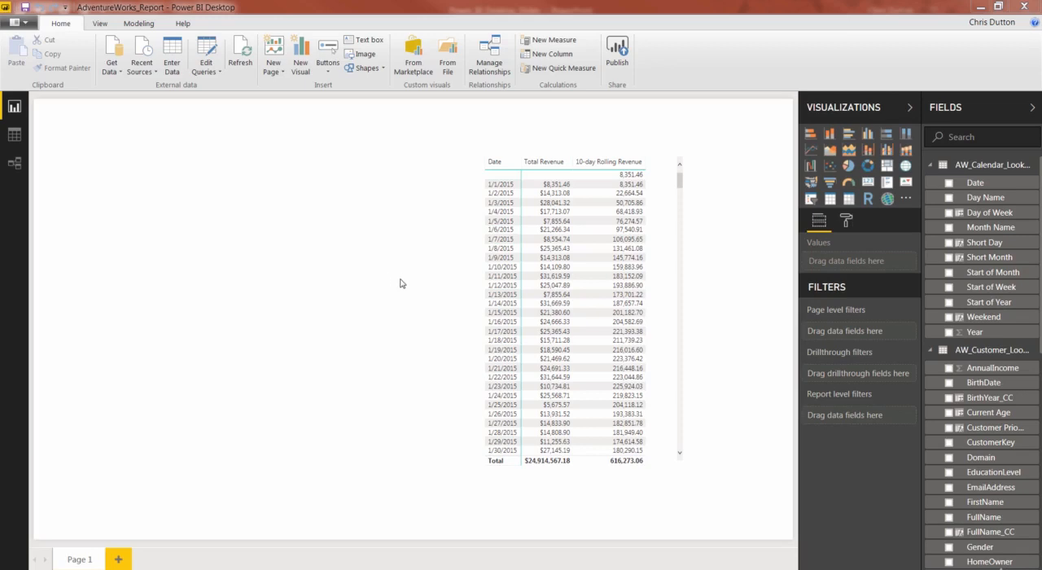
click(931, 350)
click(931, 166)
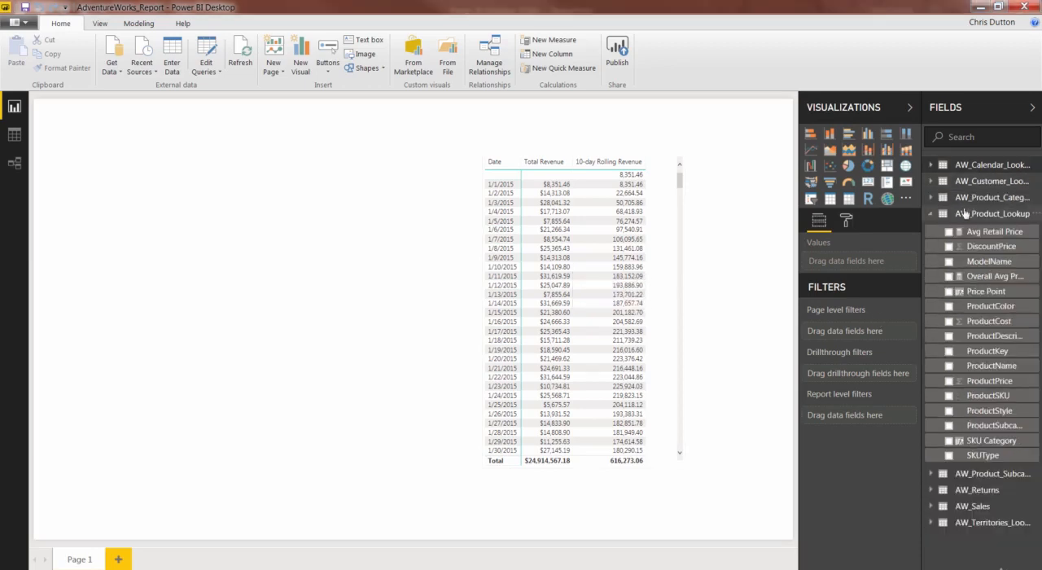
right_click(977, 214)
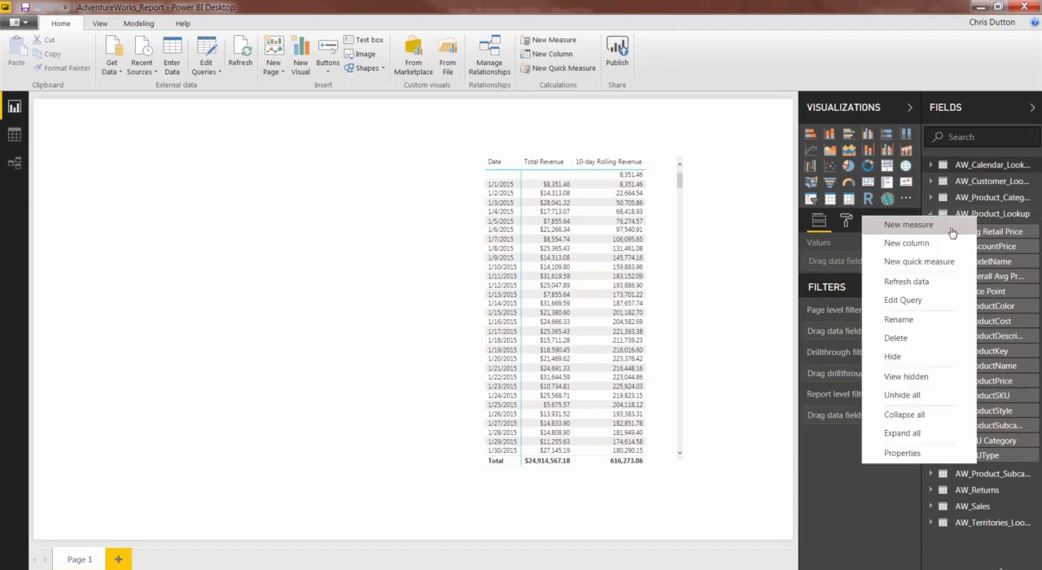
click(953, 232)
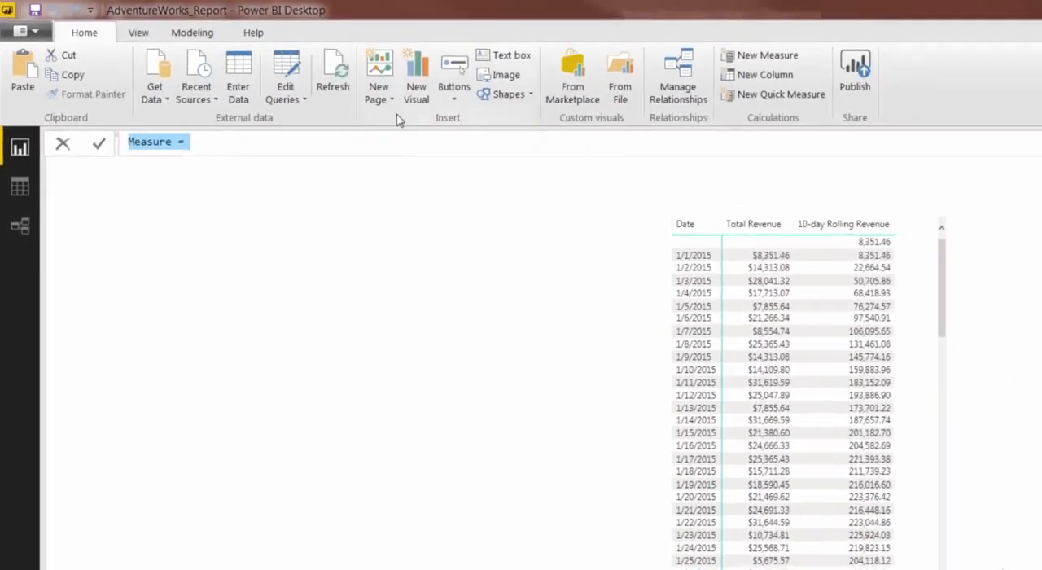
text(Product M)
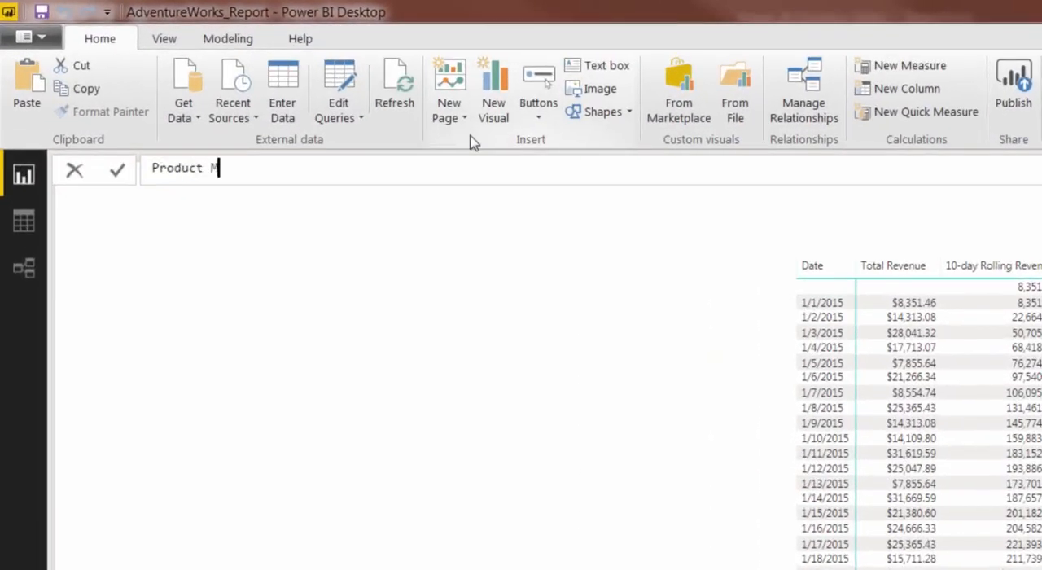
text(odels =)
Define Product Models as DISTINCTCOUNT(AW_Product_Lookup[ModelName]) and commit the measure.
text(DIST)
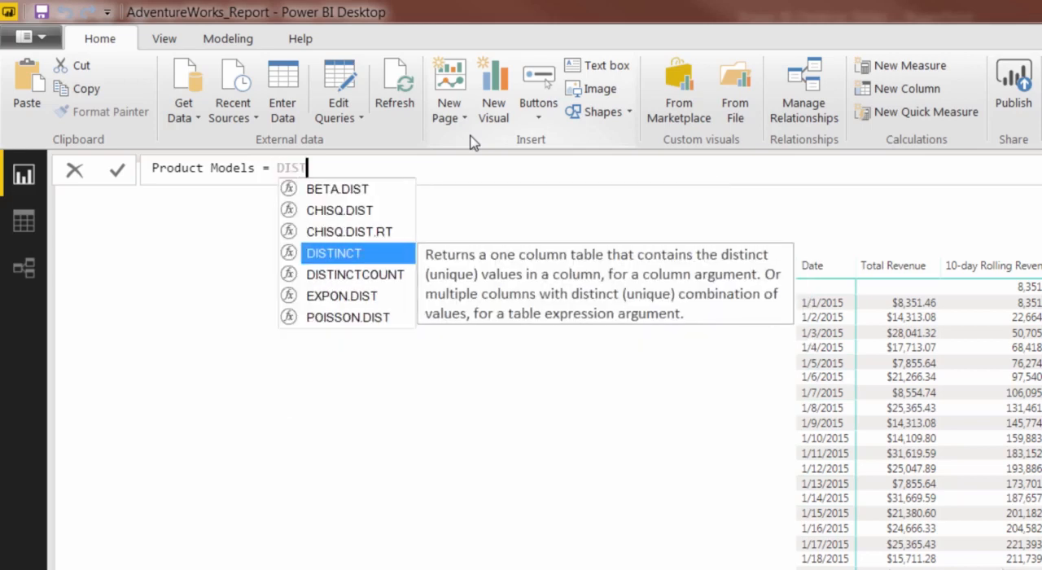
key(Down)
key(Tab)
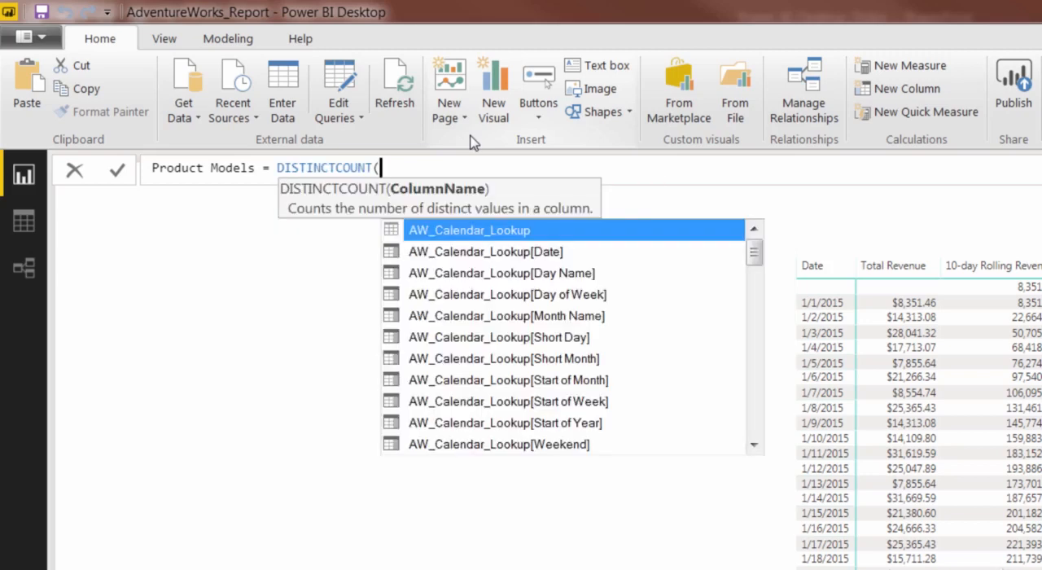
text(model)
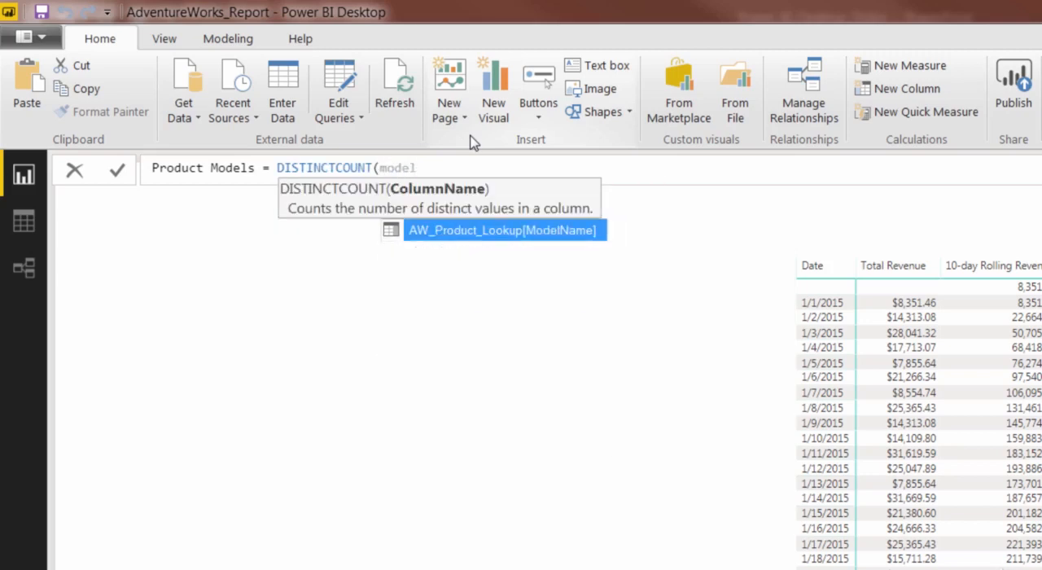
key(Tab)
text())
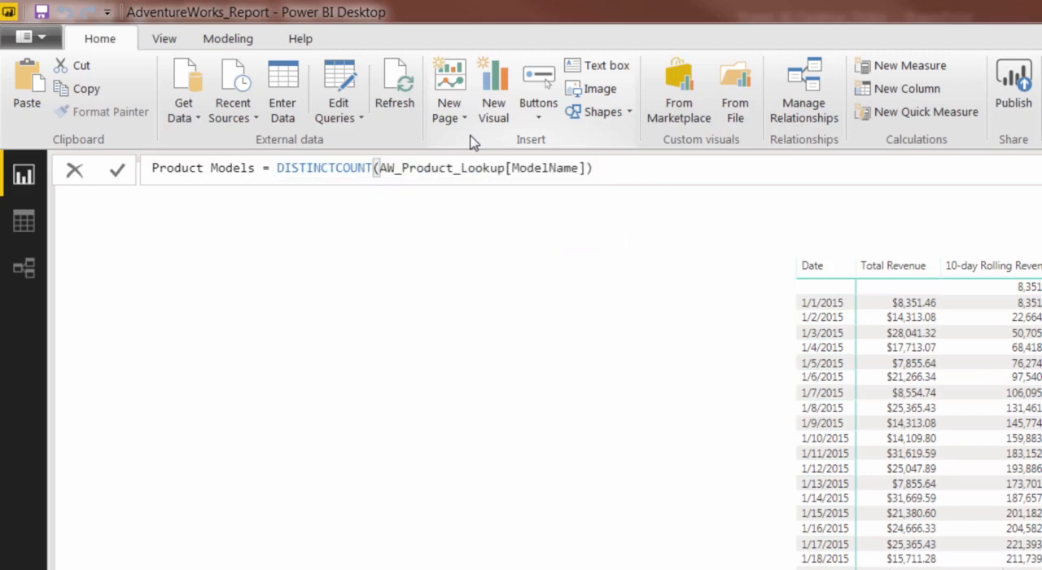
key(Return)
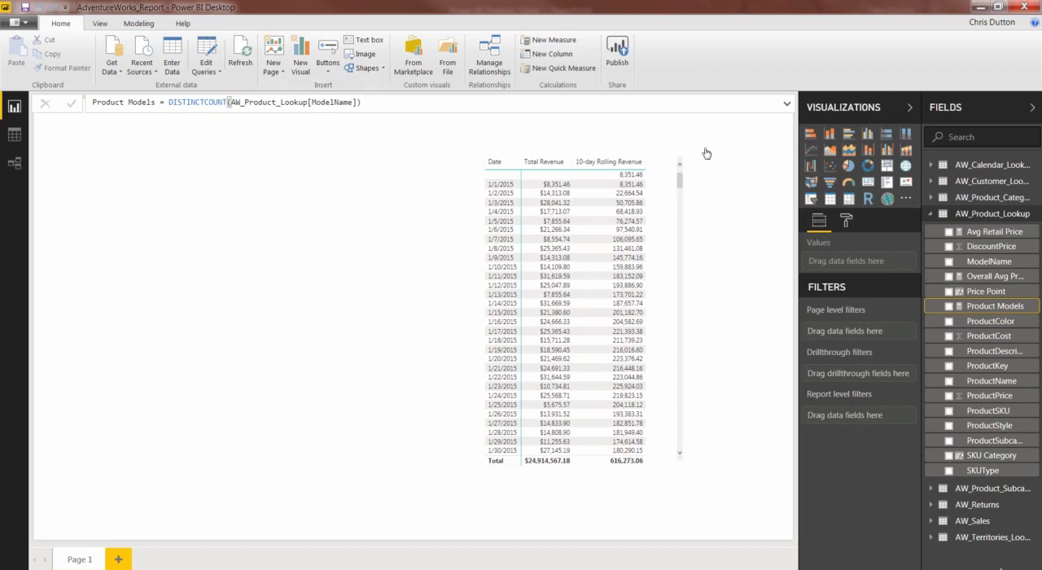
Add a new measure named ALL Returns to the AW_Returns table.
click(932, 215)
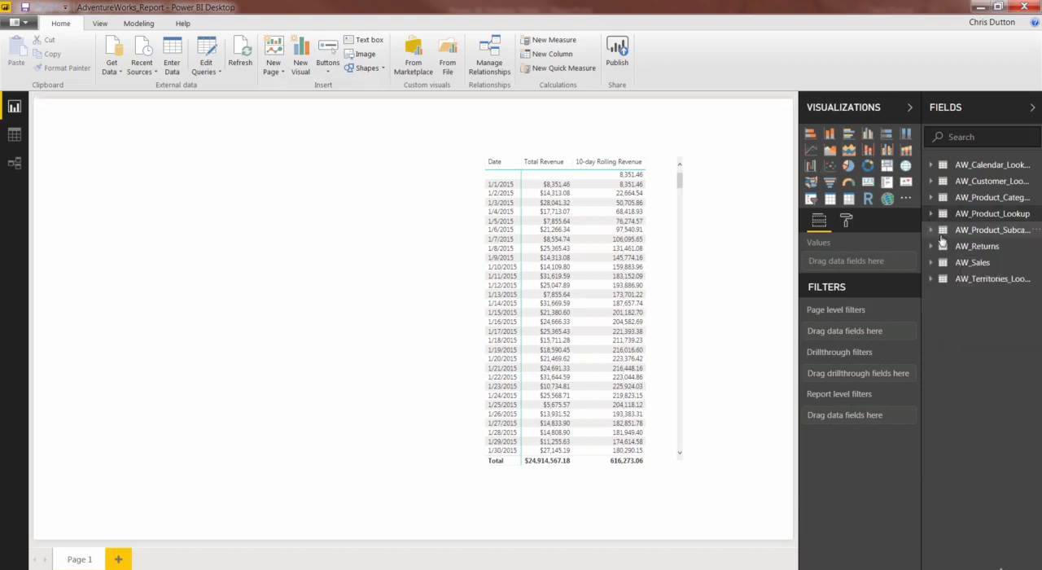
click(932, 247)
right_click(977, 251)
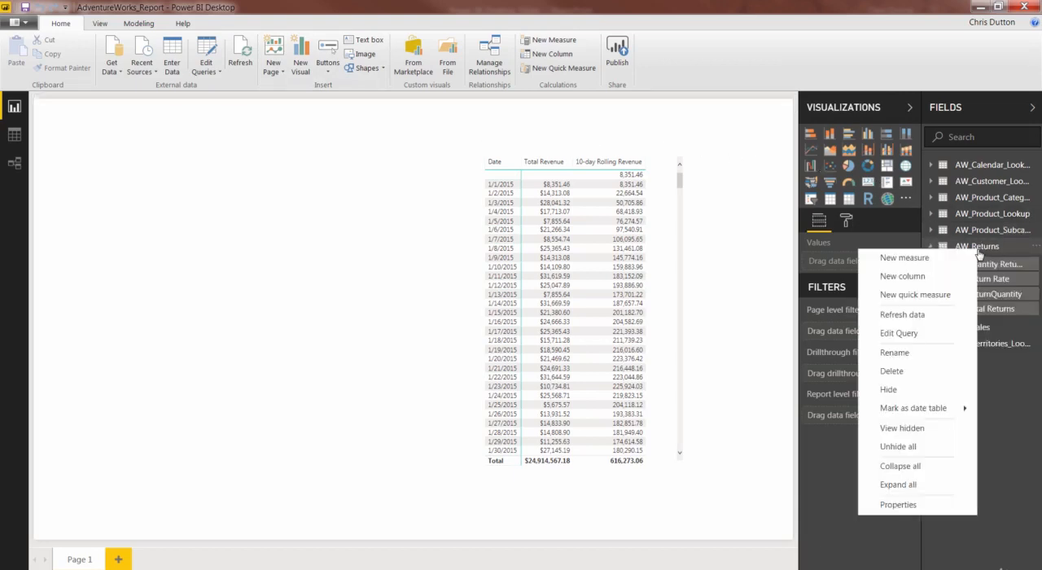
click(903, 258)
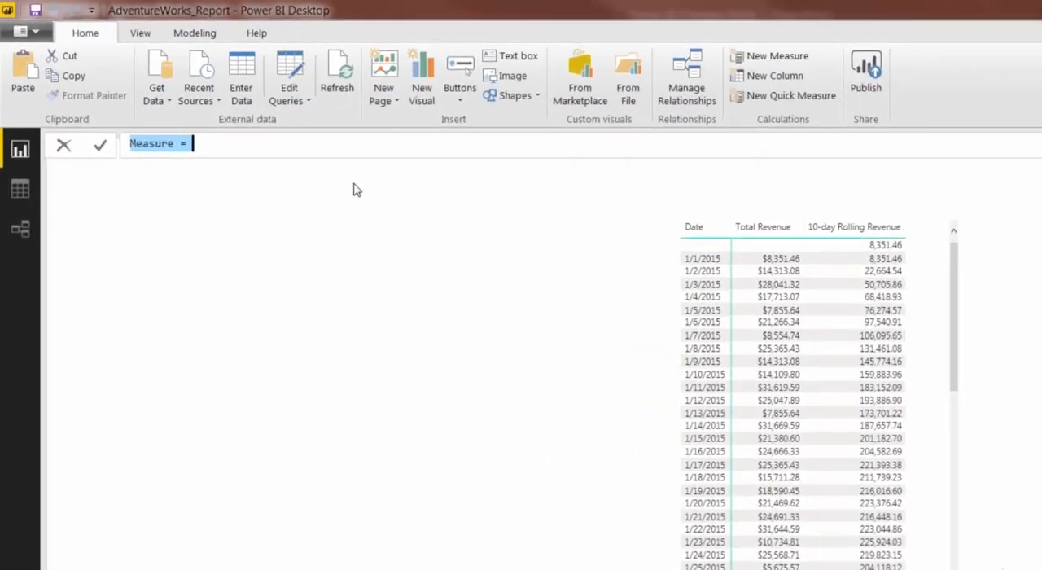
text(ALL Returns)
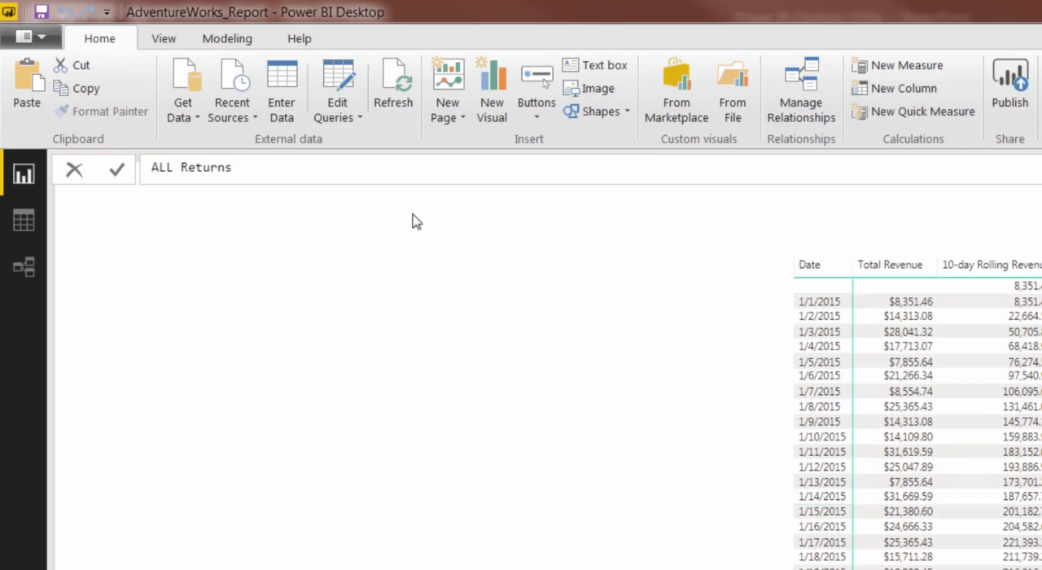
text( =)
Begin the ALL Returns formula with CALCULATE, using [Total Returns] as its expression.
text(CALCULA)
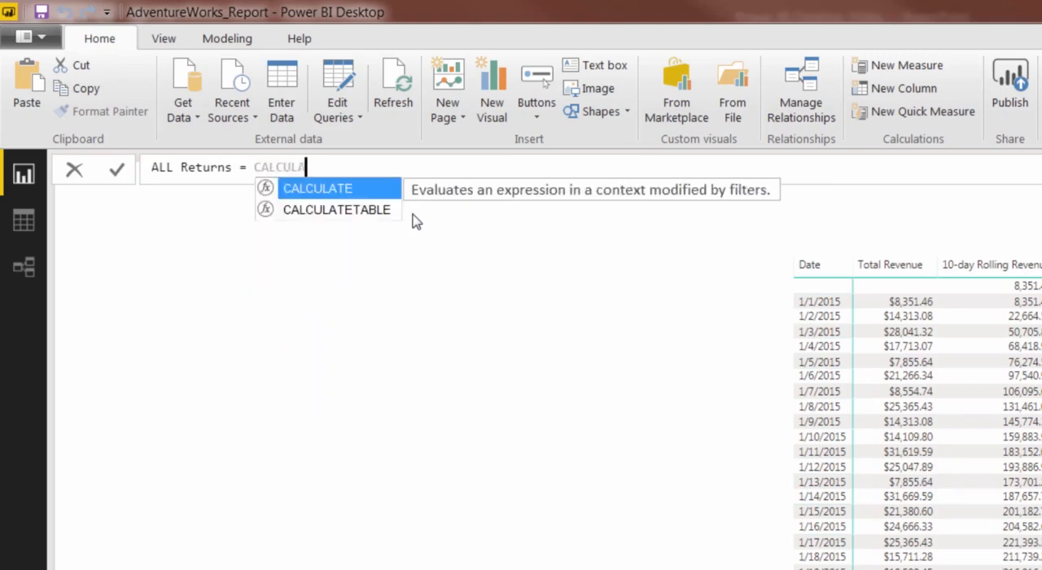
text(TE()
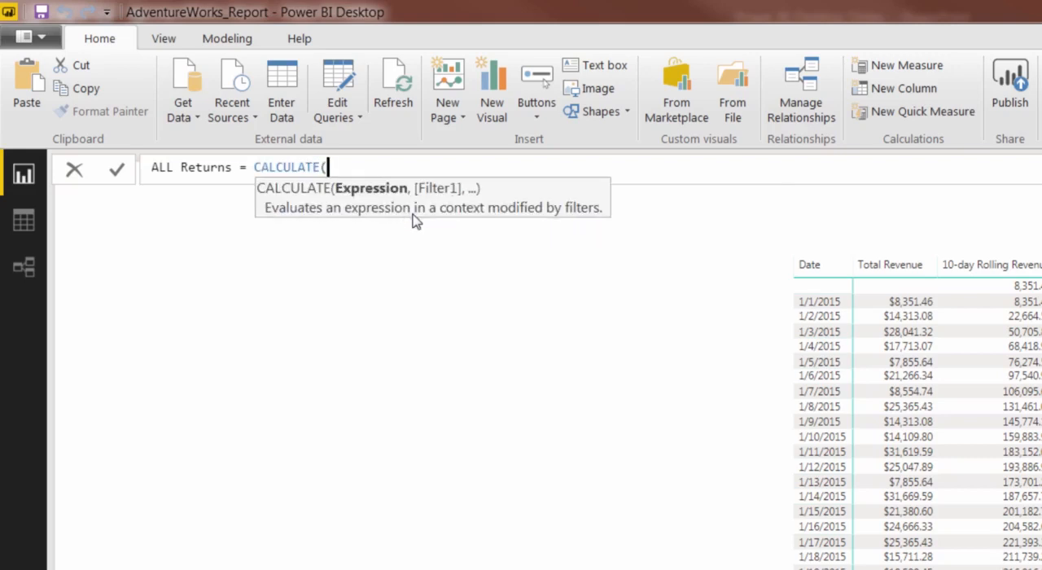
text(total)
key(Down)
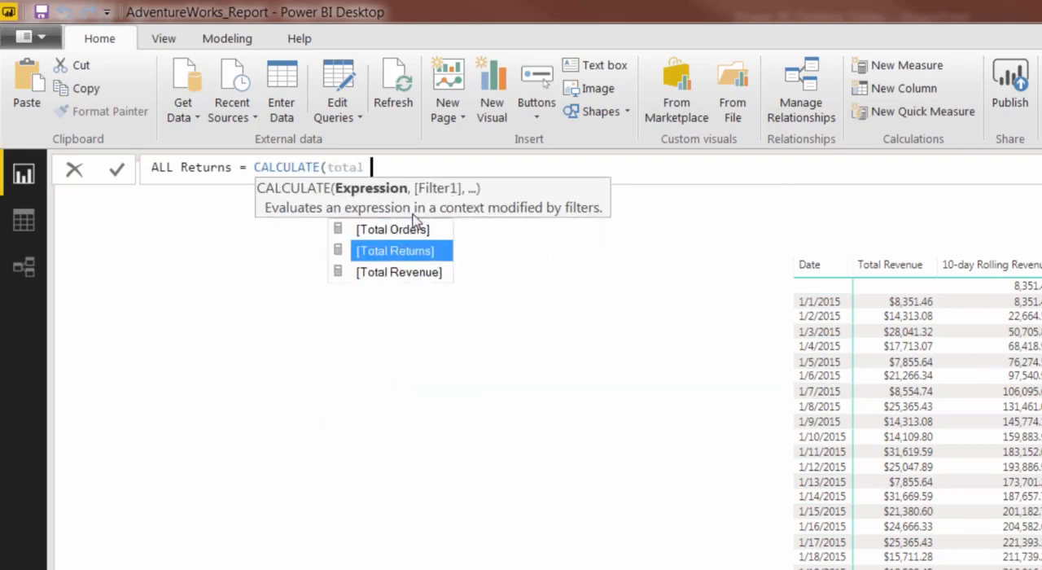
key(Tab)
text(,)
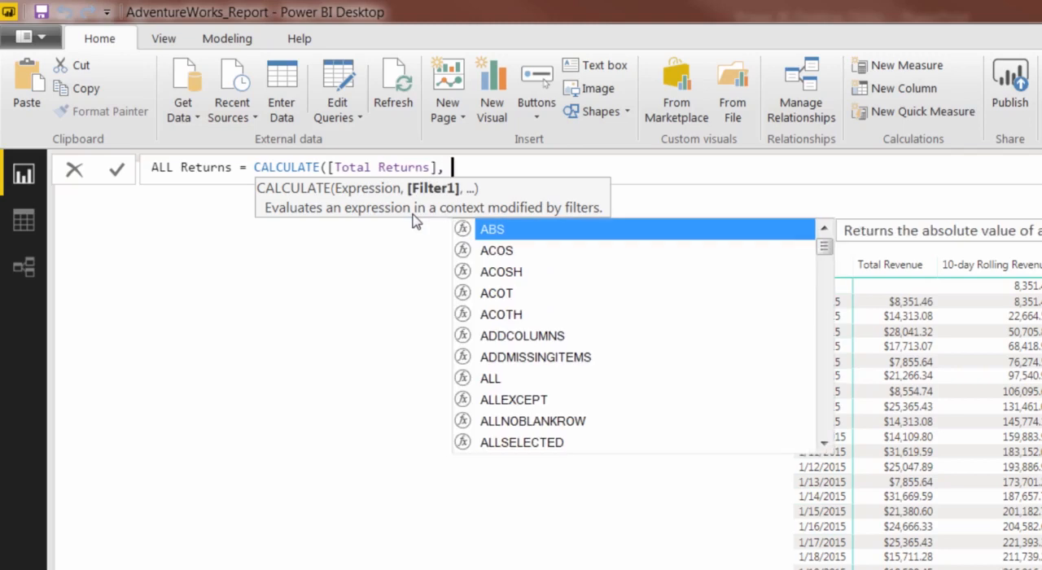
text( ALL)
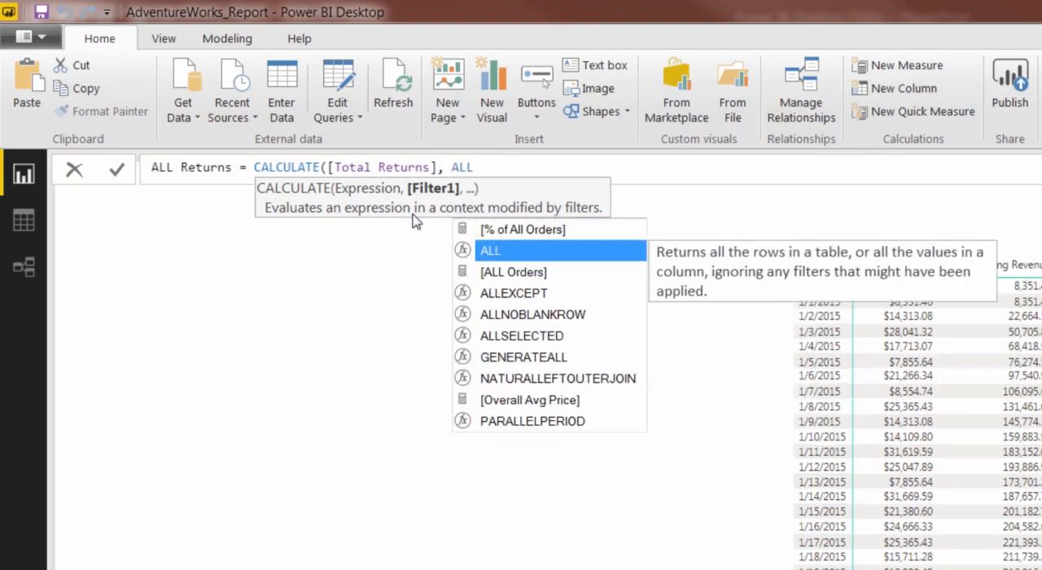
text(()
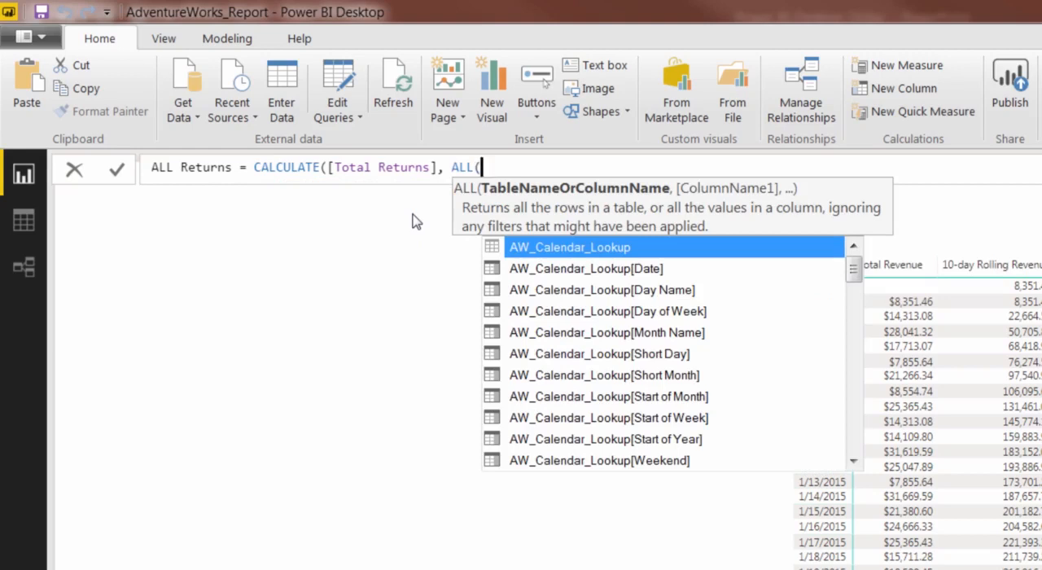
text(retur)
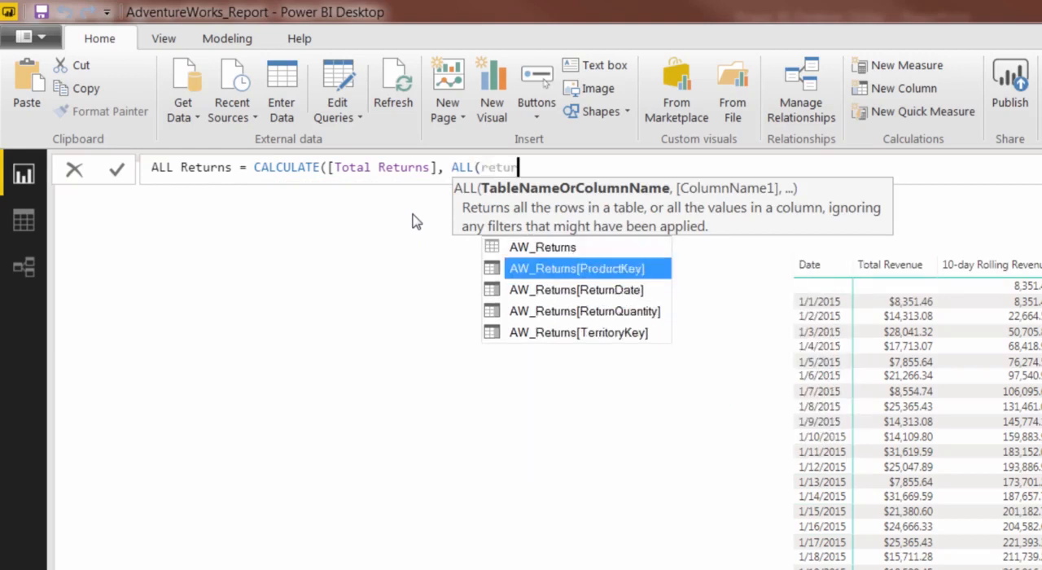
Add ALL(AW_Returns) as the CALCULATE filter in the ALL Returns formula and commit the measure.
key(Up)
key(Tab)
text())
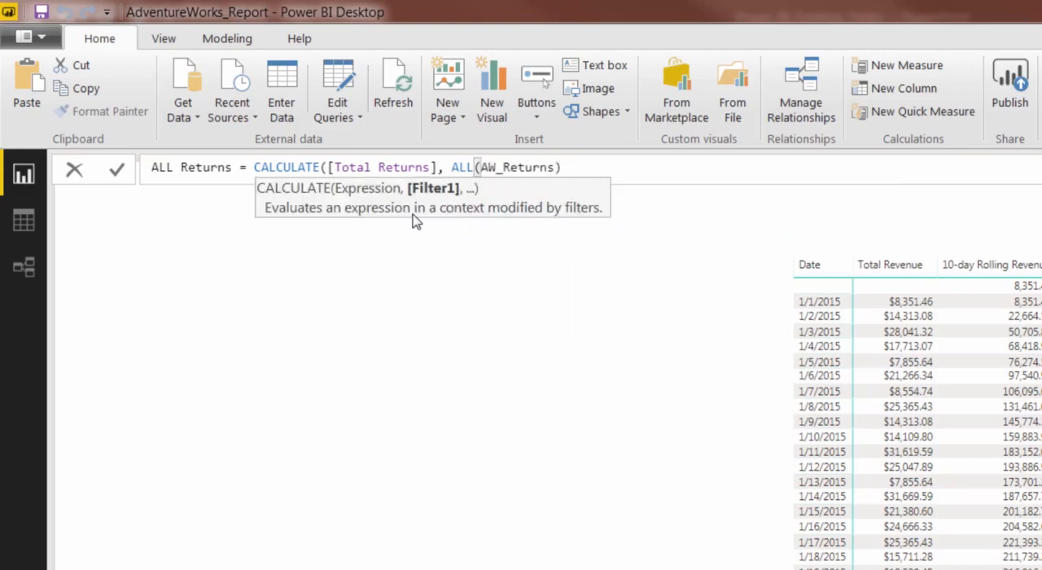
text())
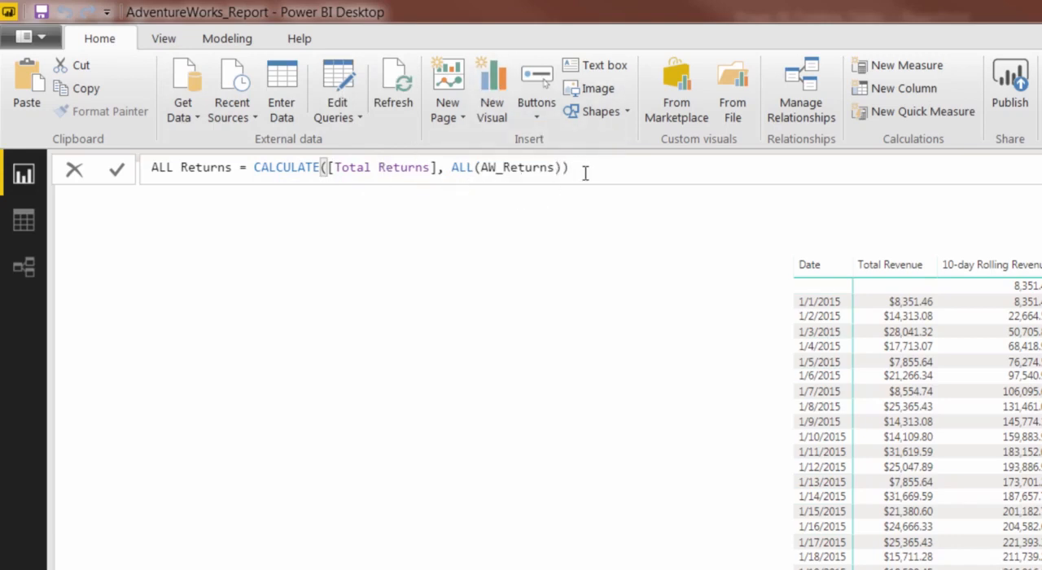
key(Return)
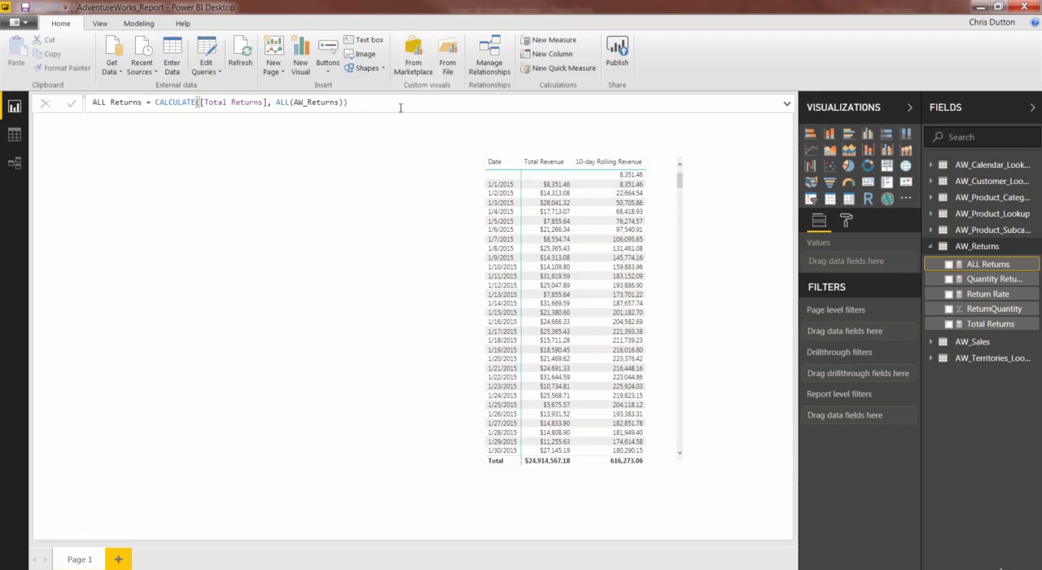
Add another measure to AW_Returns named % of All Returns, beginning its formula with [Total Returns].
right_click(977, 249)
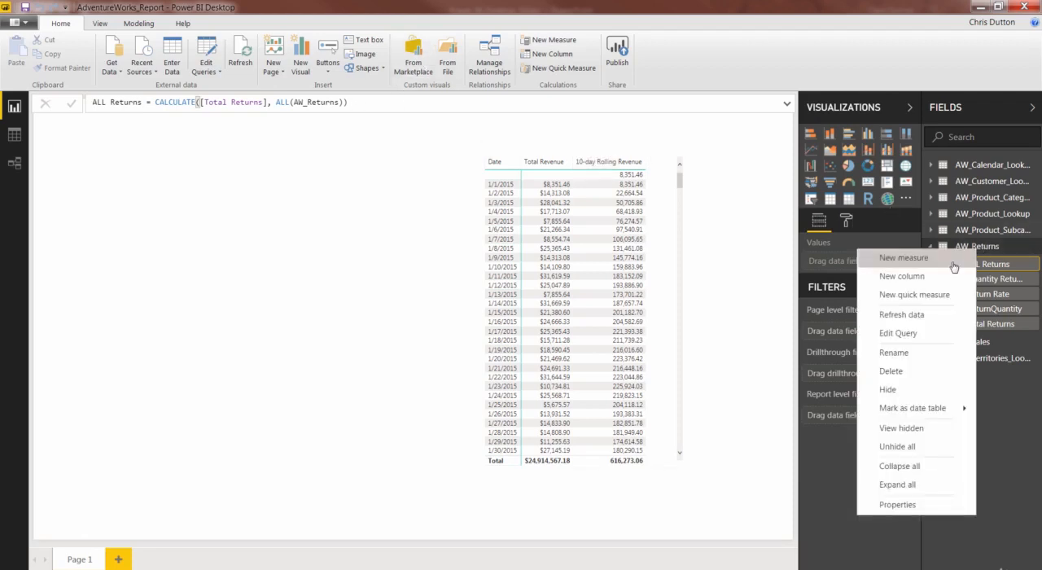
key(Escape)
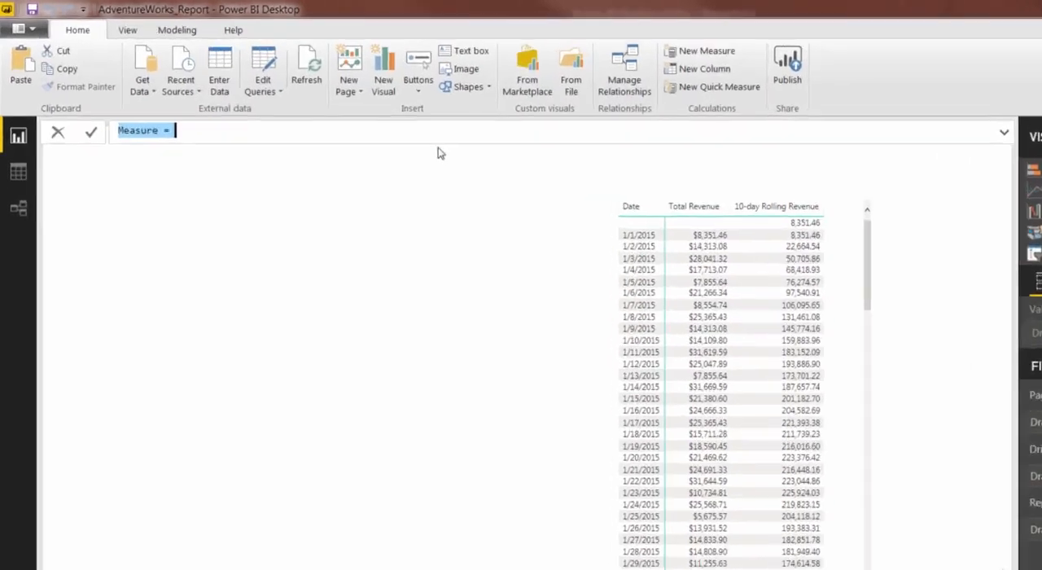
text(% of All )
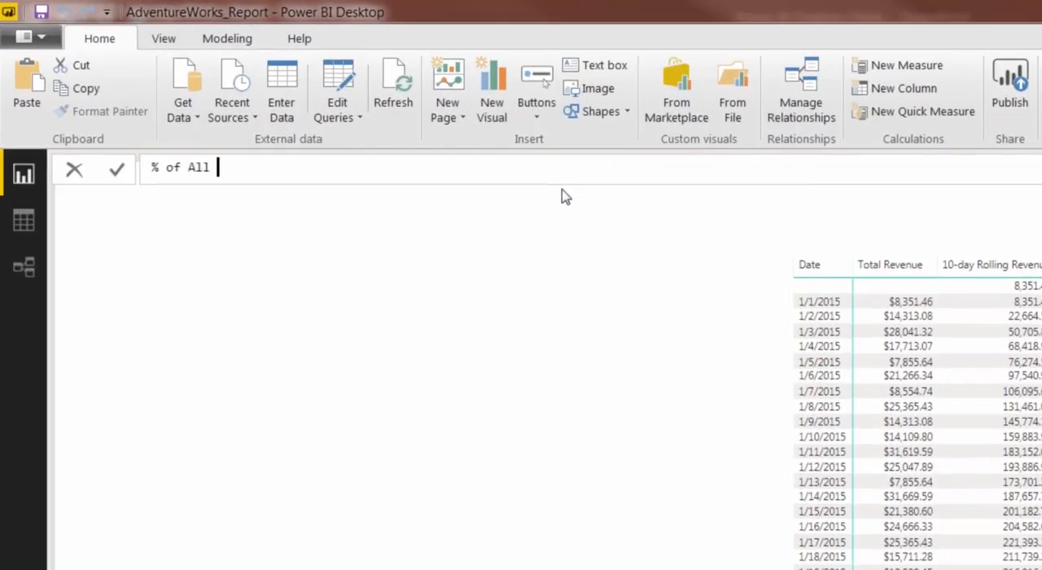
text(Returns = total)
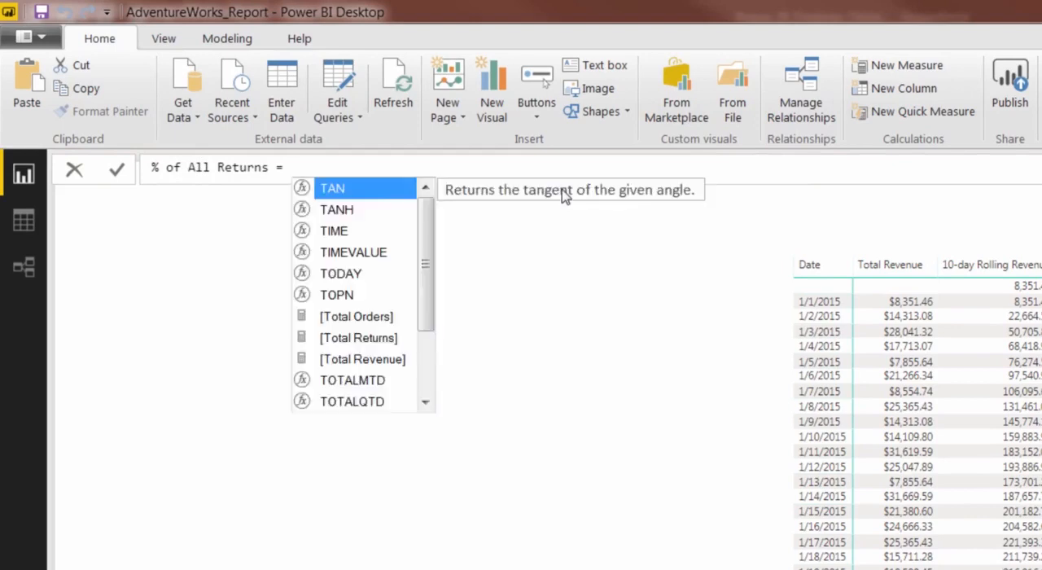
key(Down)
key(Tab)
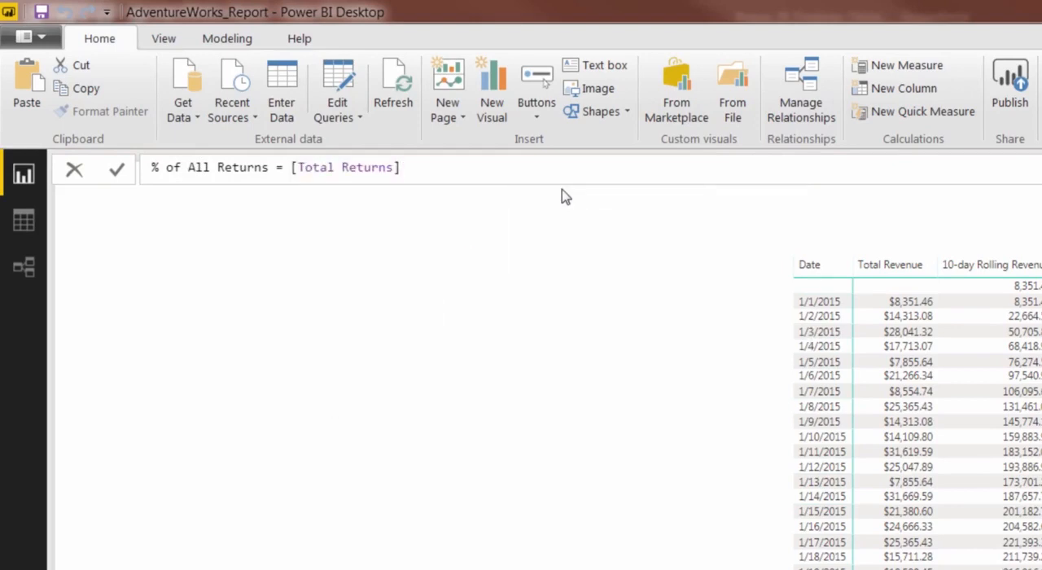
Divide by [ALL Returns] in the % of All Returns formula and commit the measure.
text(/ )
text(all)
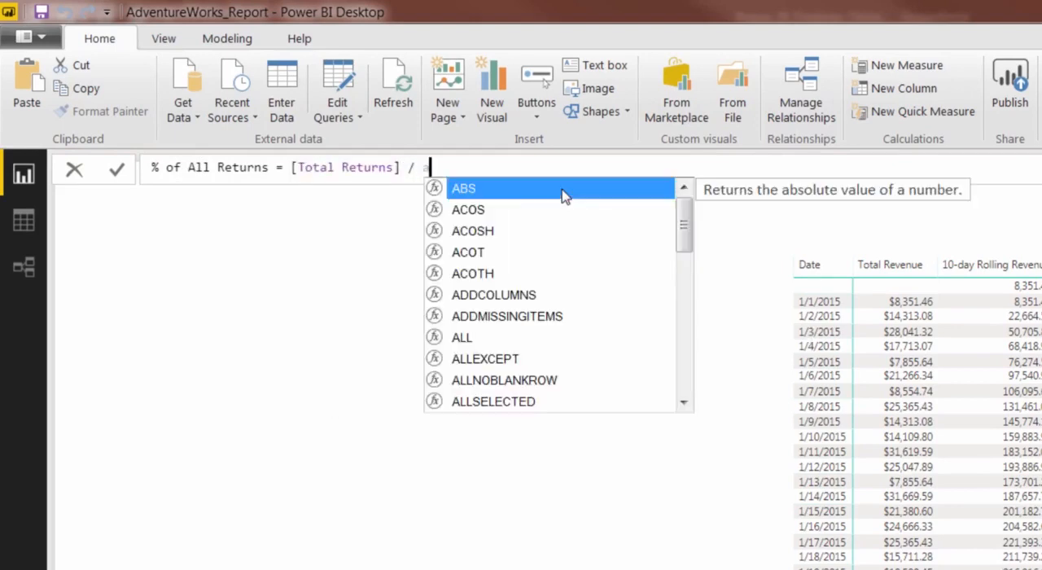
key(Down)
key(Down)
key(Tab)
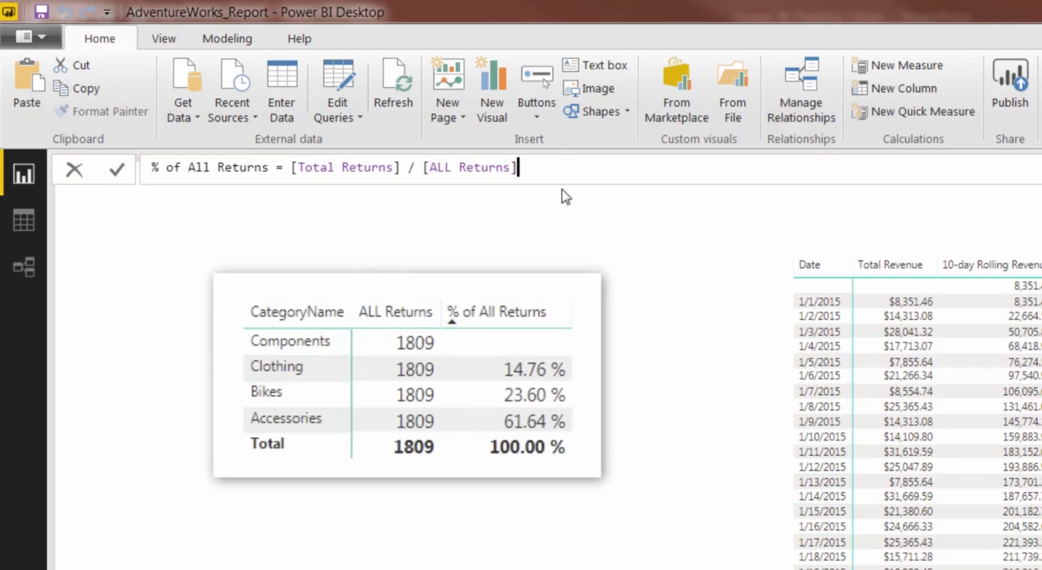
key(Return)
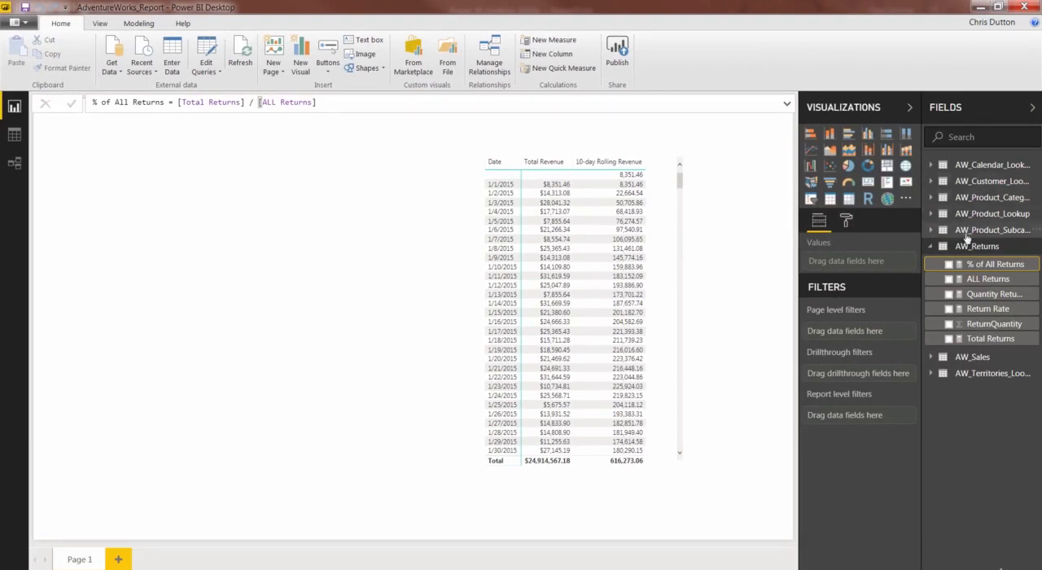
Add a measure to AW_Returns named Bike Returns, beginning its formula with CALCULATE and [Total Returns] as the expression.
right_click(968, 263)
click(863, 287)
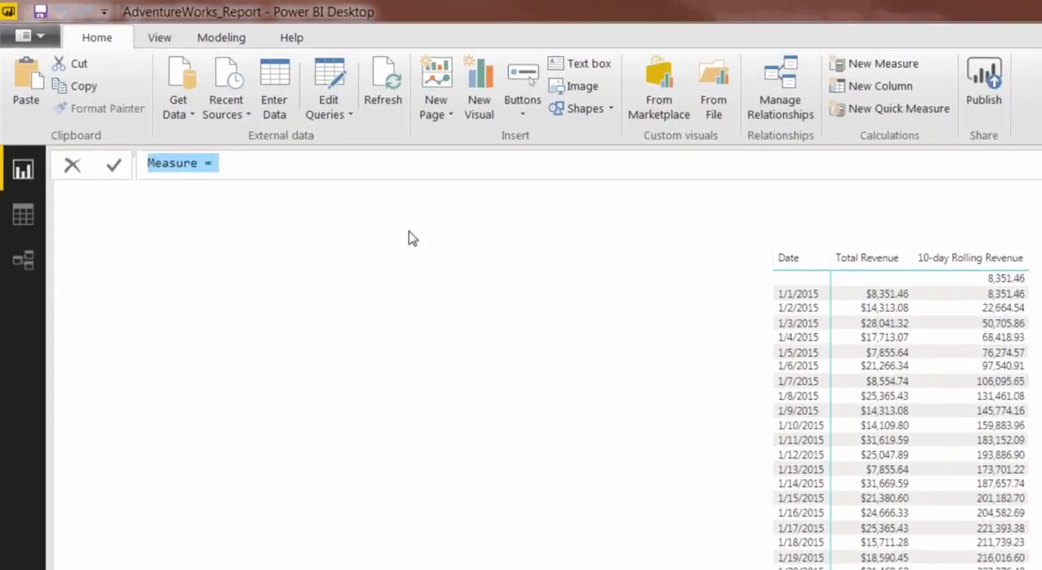
text(Bike Returns =)
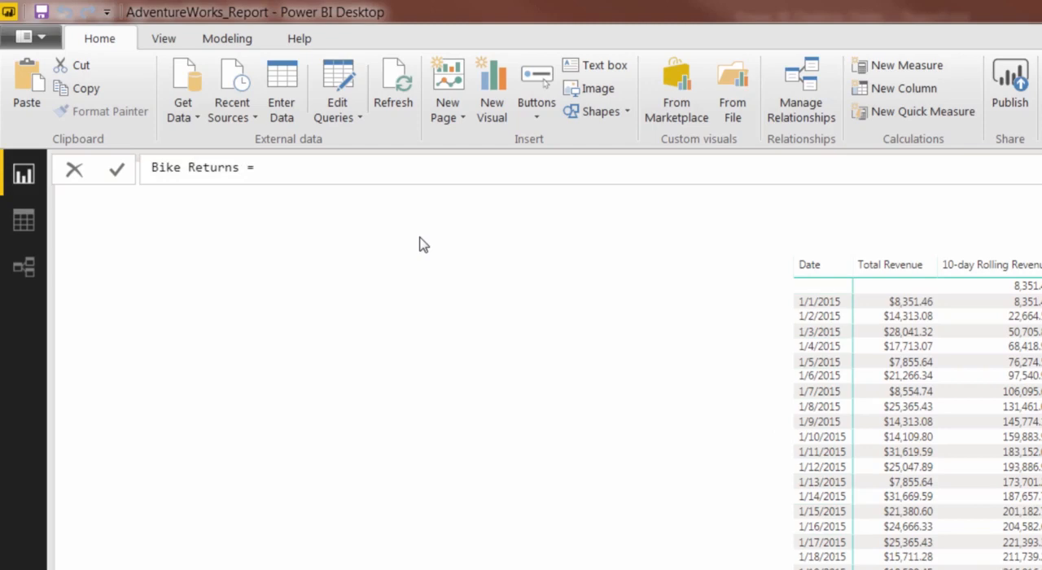
text( CALCULATE()
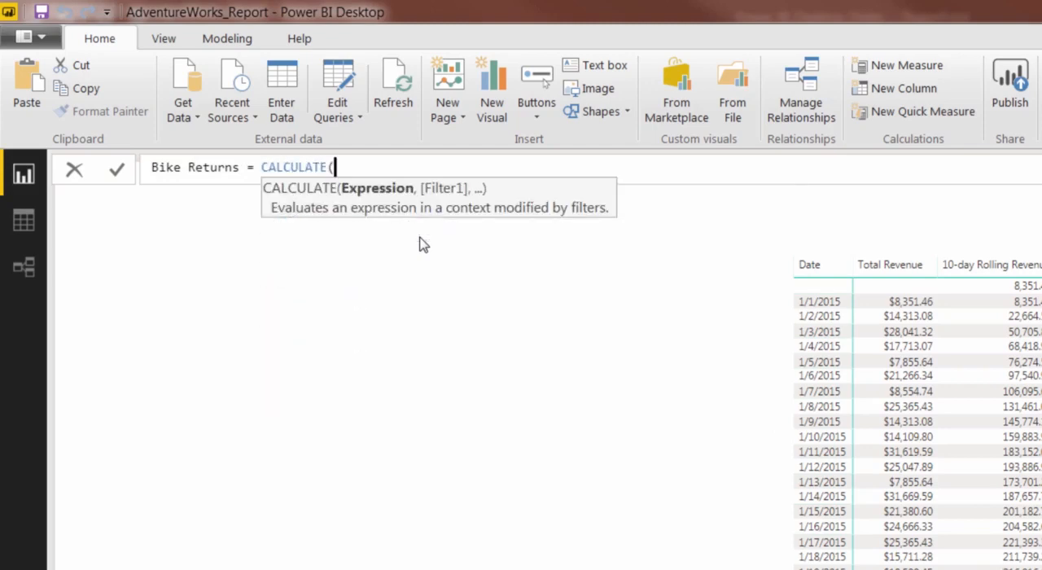
text([Total)
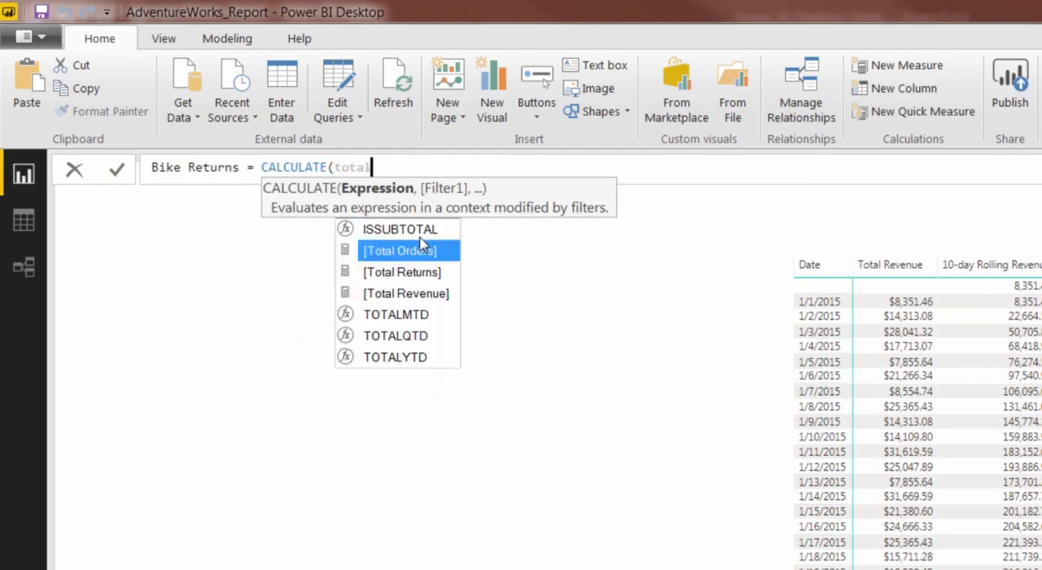
key(Tab)
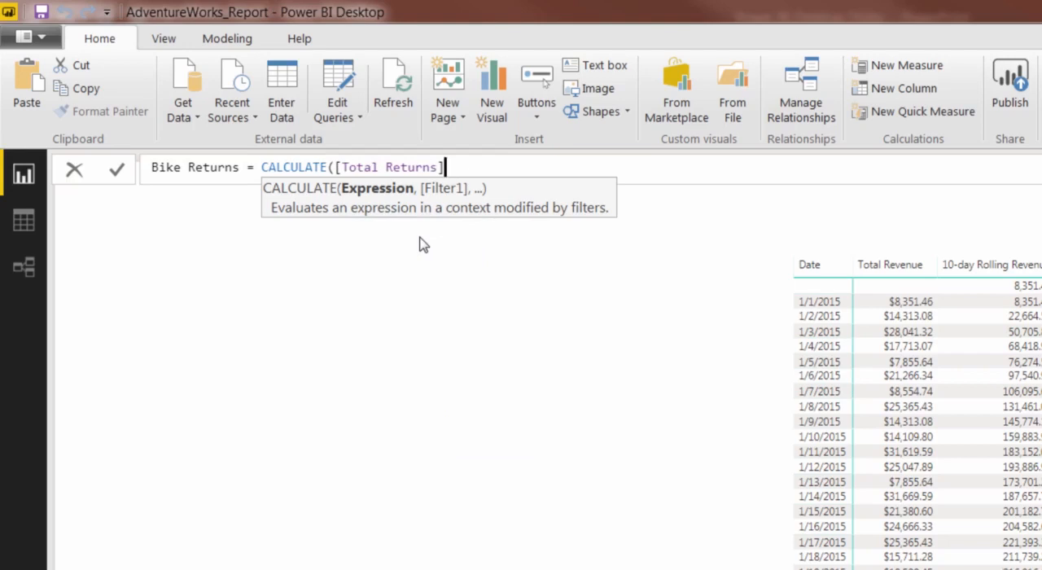
Add the filter AW_Product_Category_Lookup[CategoryName] = "Bikes" to the Bike Returns formula and commit the measure.
text(, )
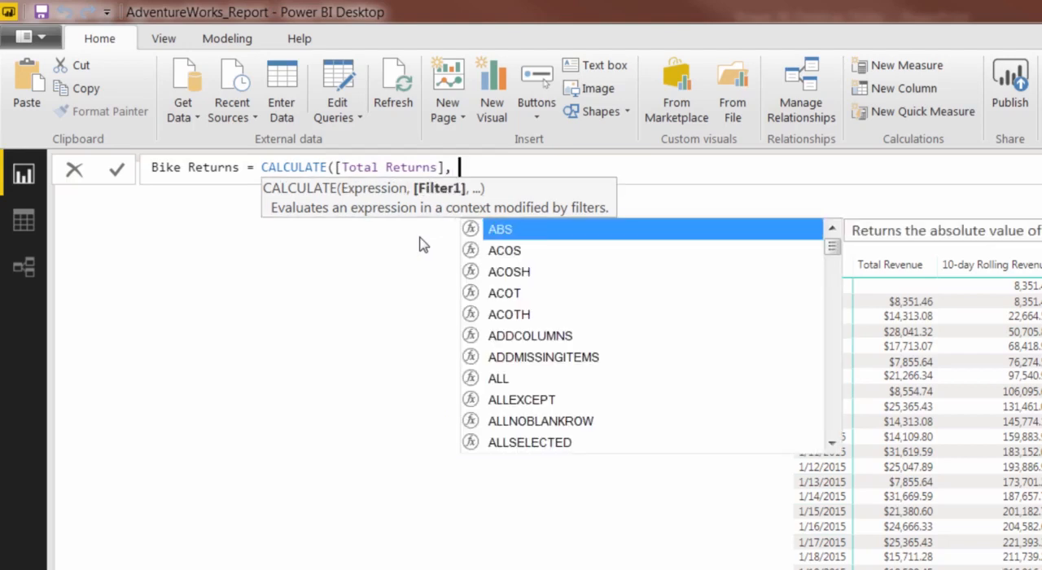
text(categ)
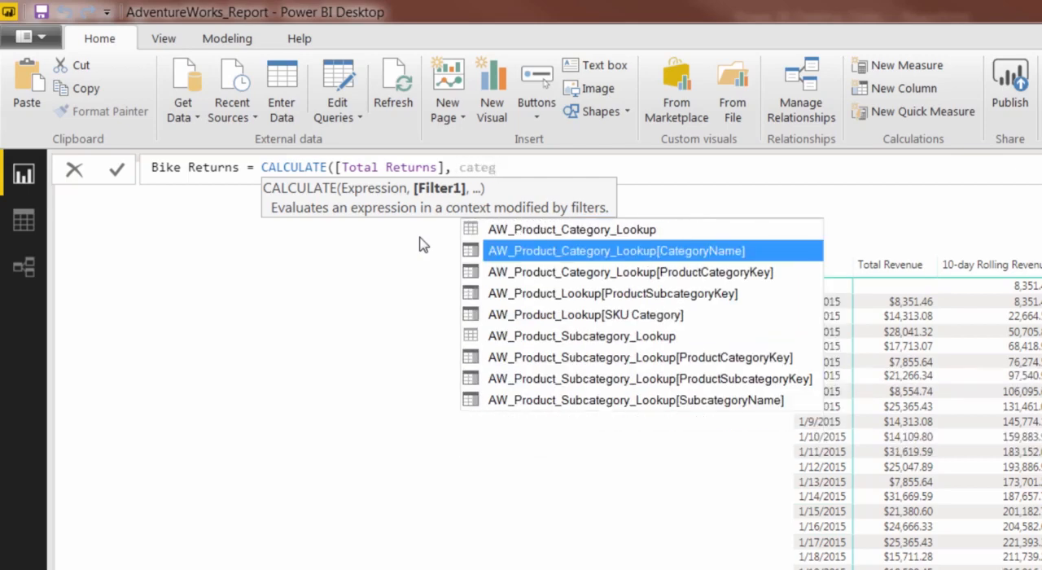
key(Tab)
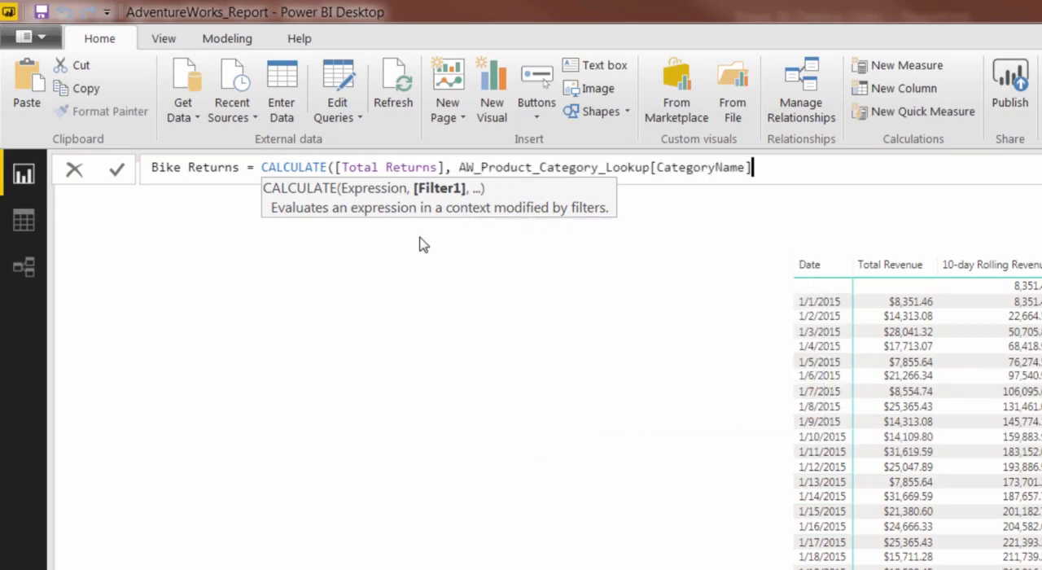
text(= "Bikes"))
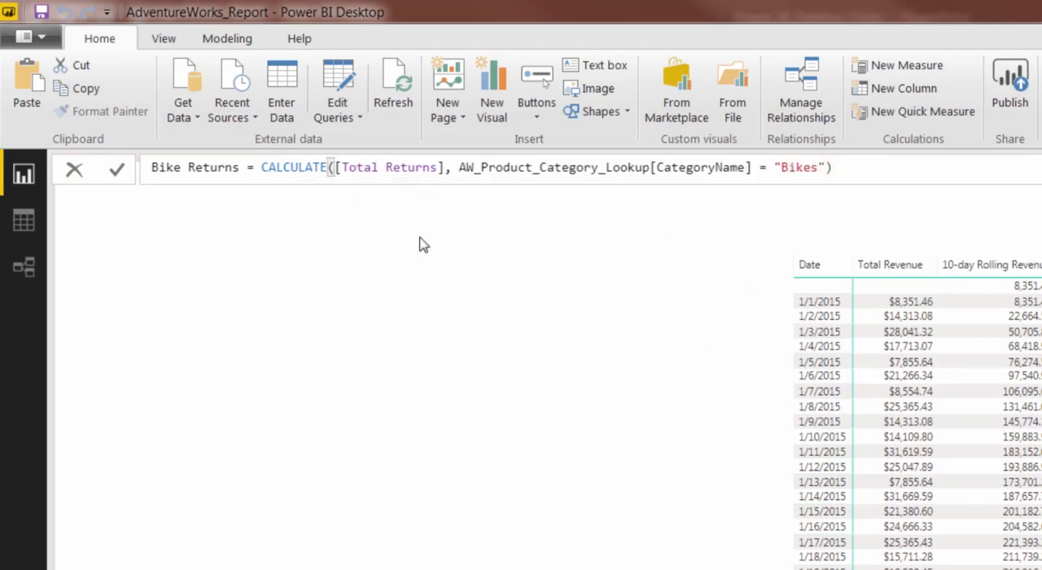
key(Return)
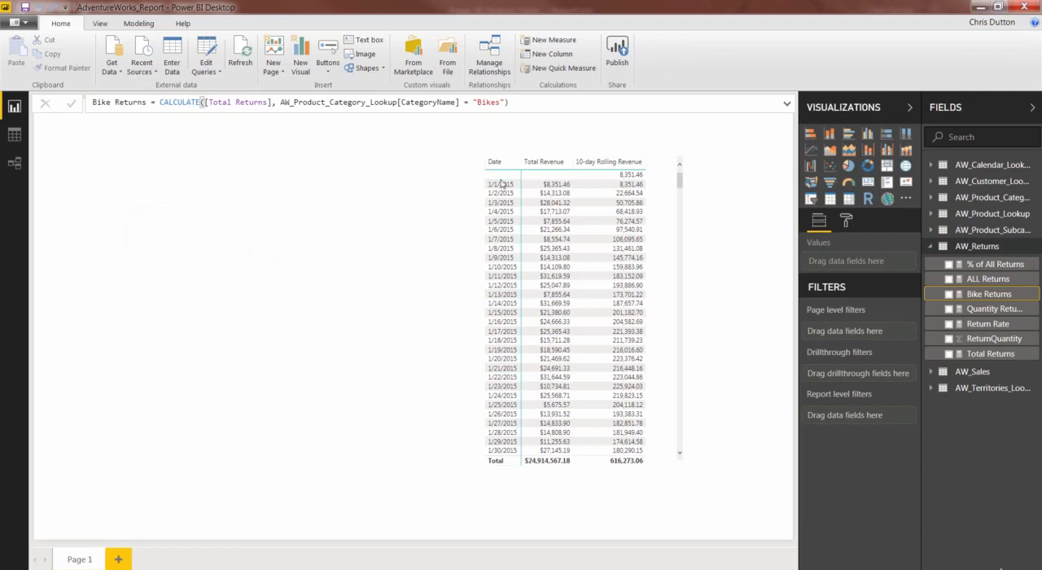
Collapse the AW_Returns table and expand AW_Sales to show its fields and measures.
click(932, 247)
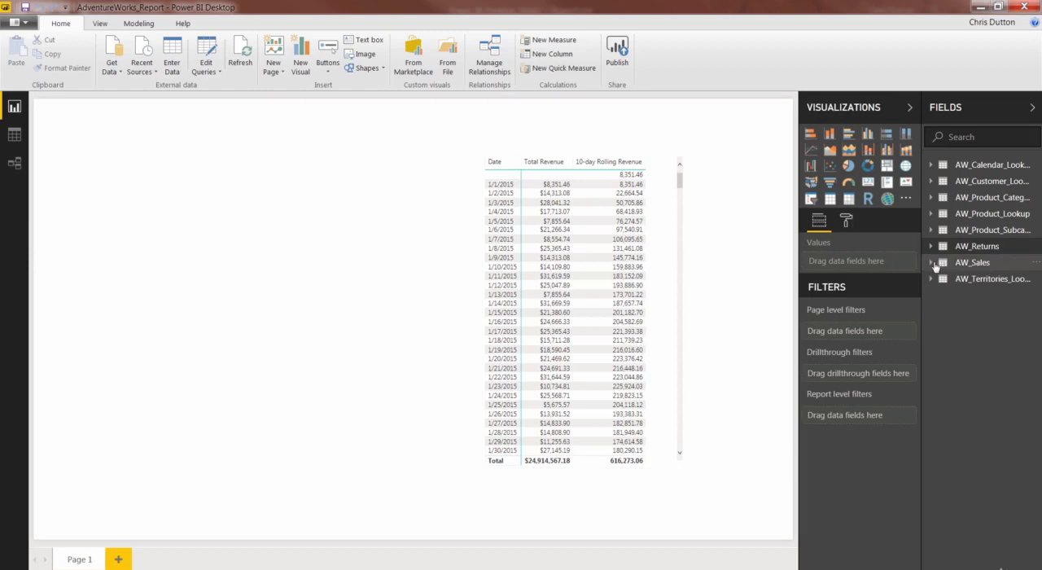
click(932, 263)
right_click(971, 263)
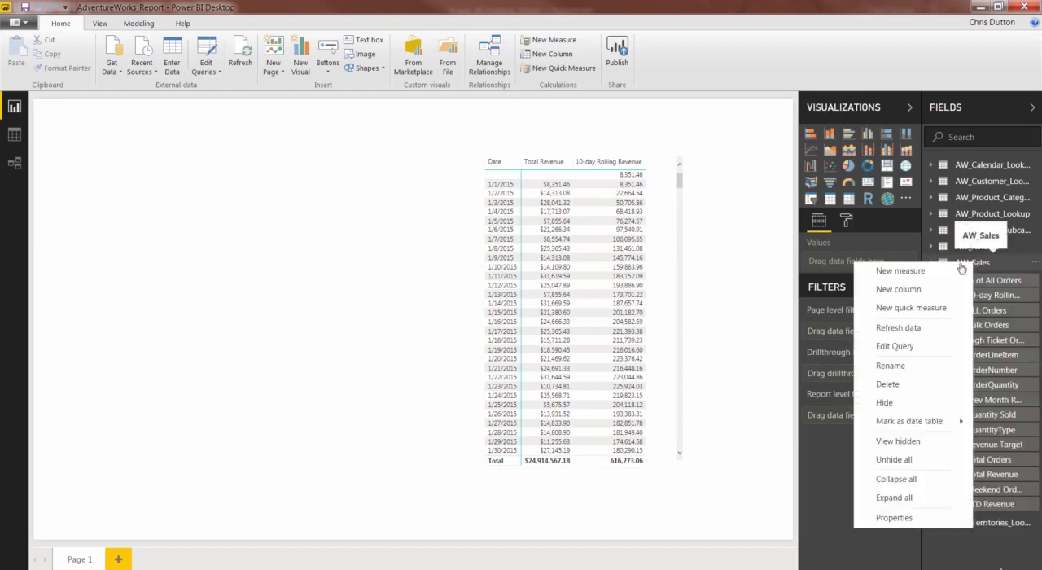
click(928, 277)
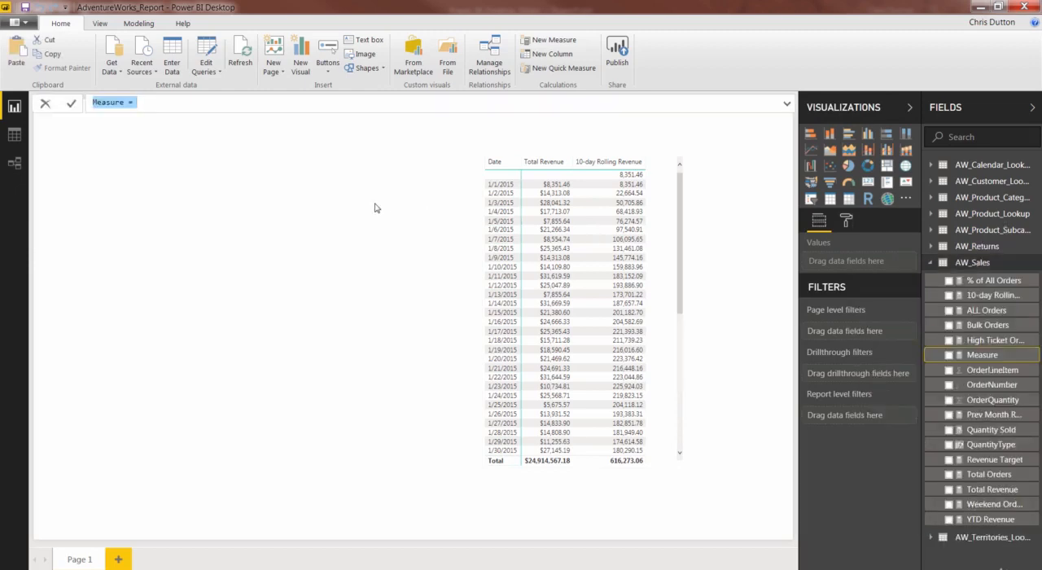
text(Total Cost)
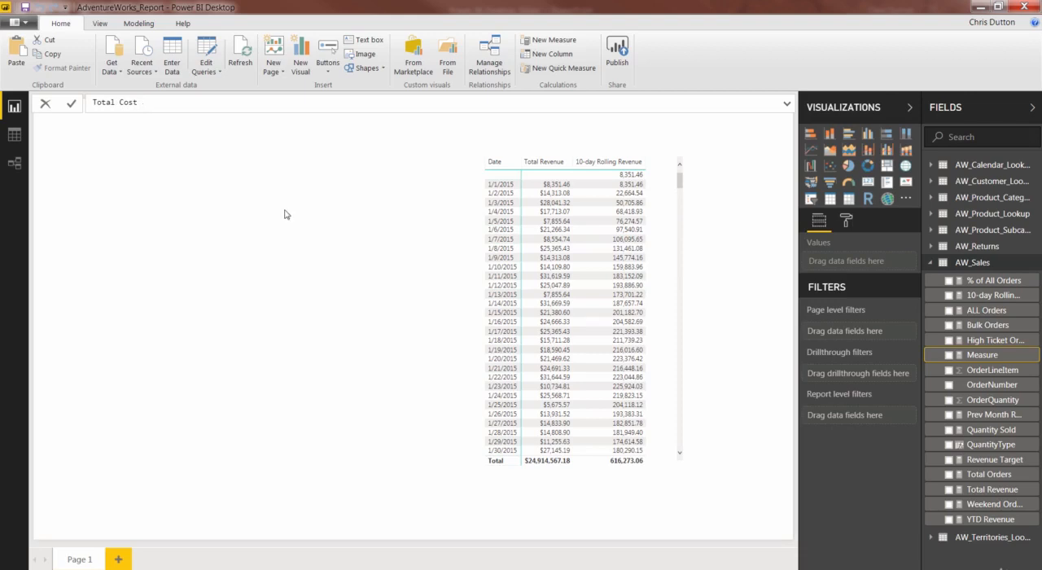
click(46, 106)
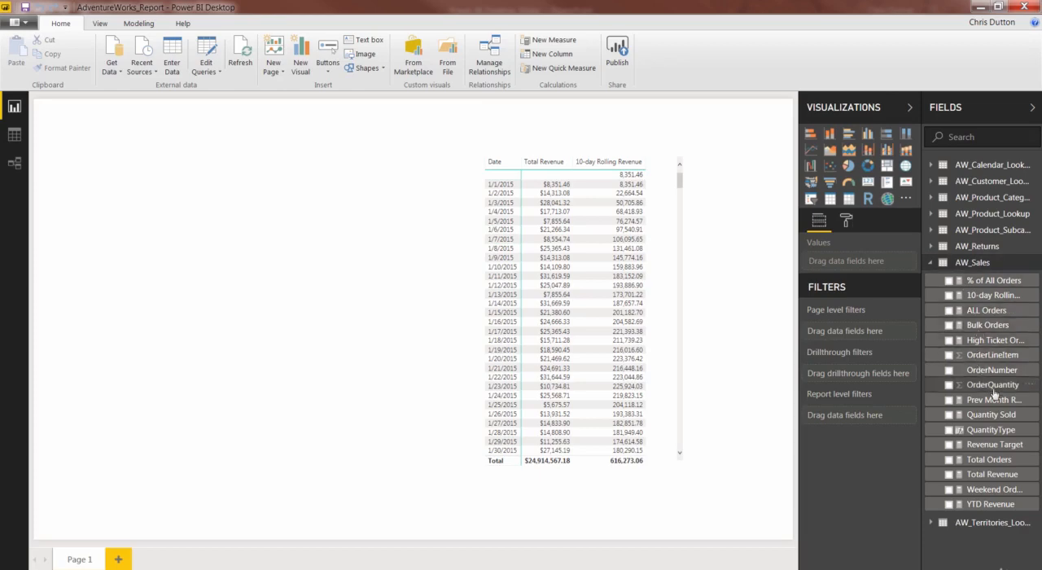
Copy the complete Total Revenue formula and paste it into a new measure in AW_Sales.
click(992, 474)
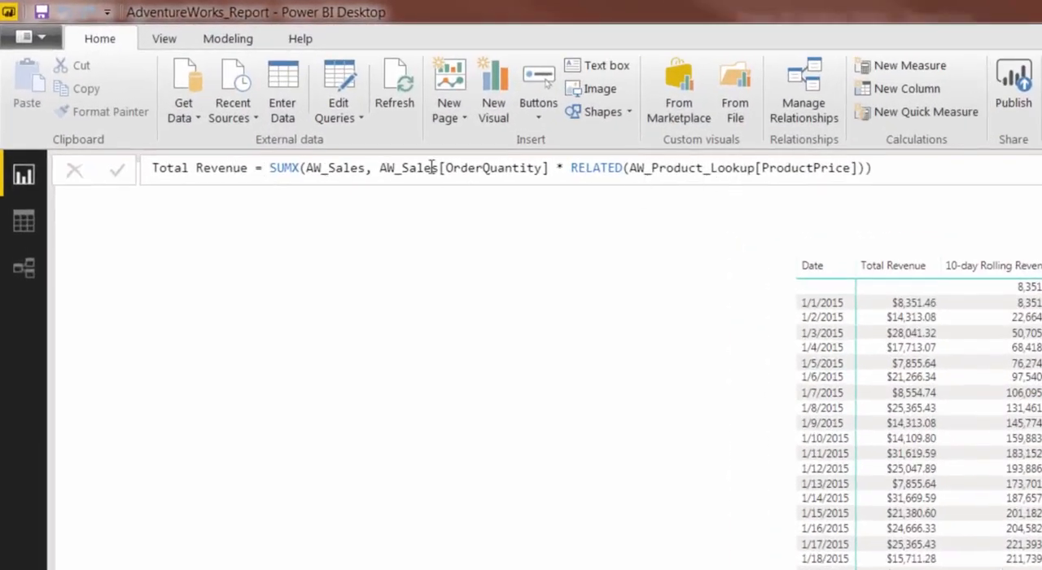
click(892, 175)
click(441, 169)
key(ctrl+a)
key(ctrl+c)
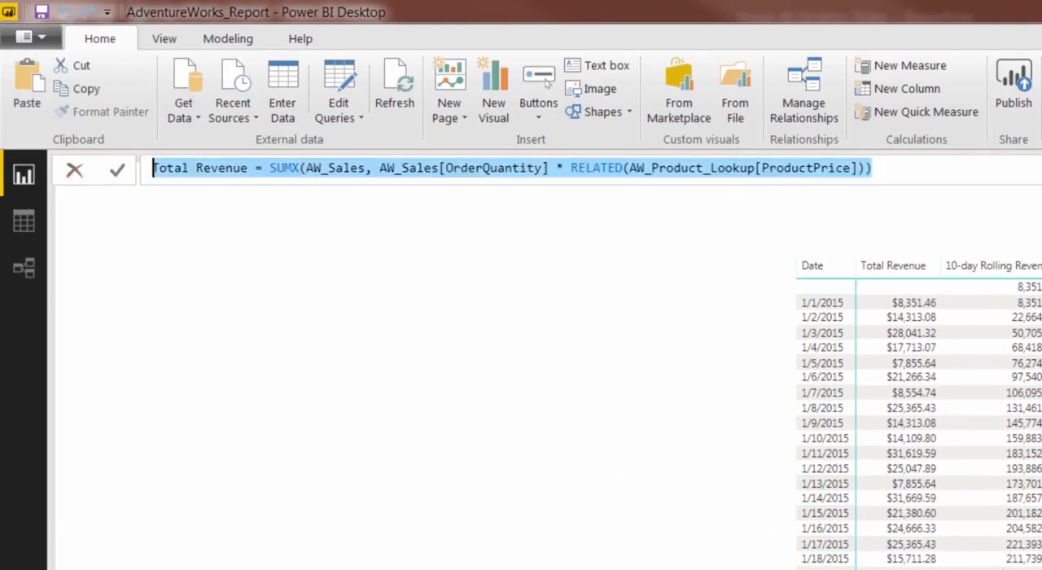
click(992, 473)
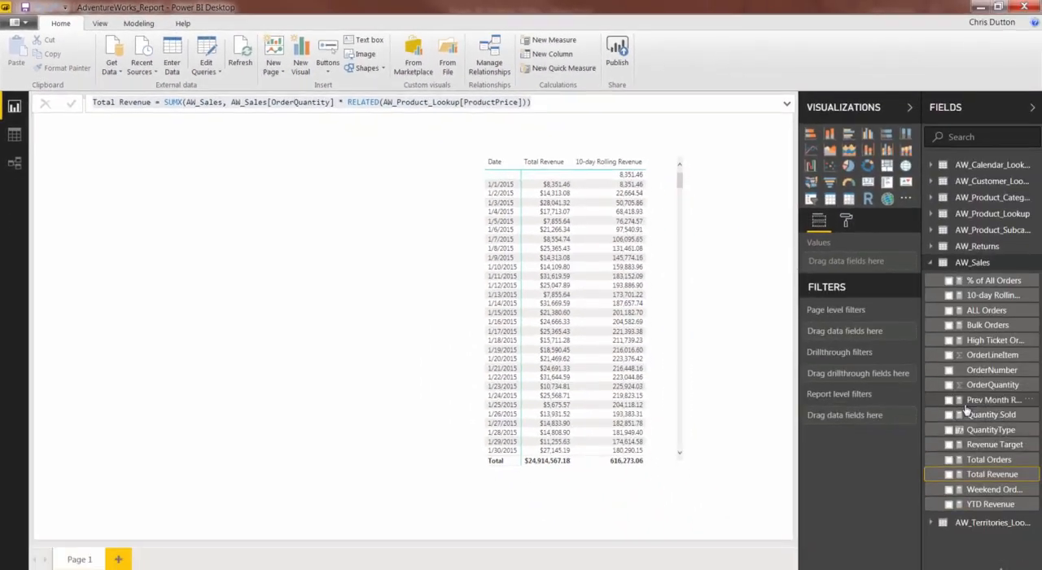
right_click(966, 414)
click(857, 204)
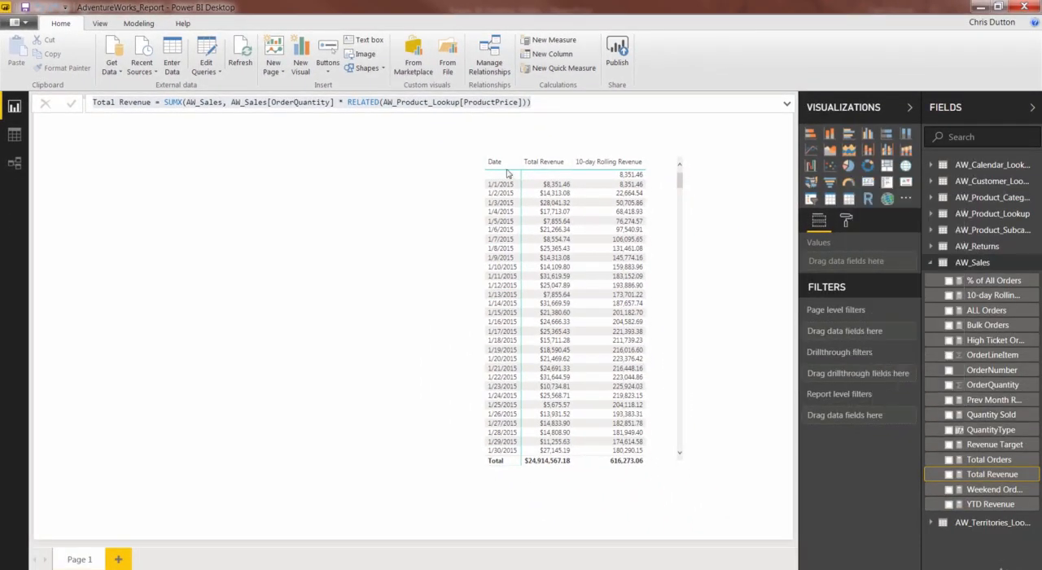
key(ctrl+v)
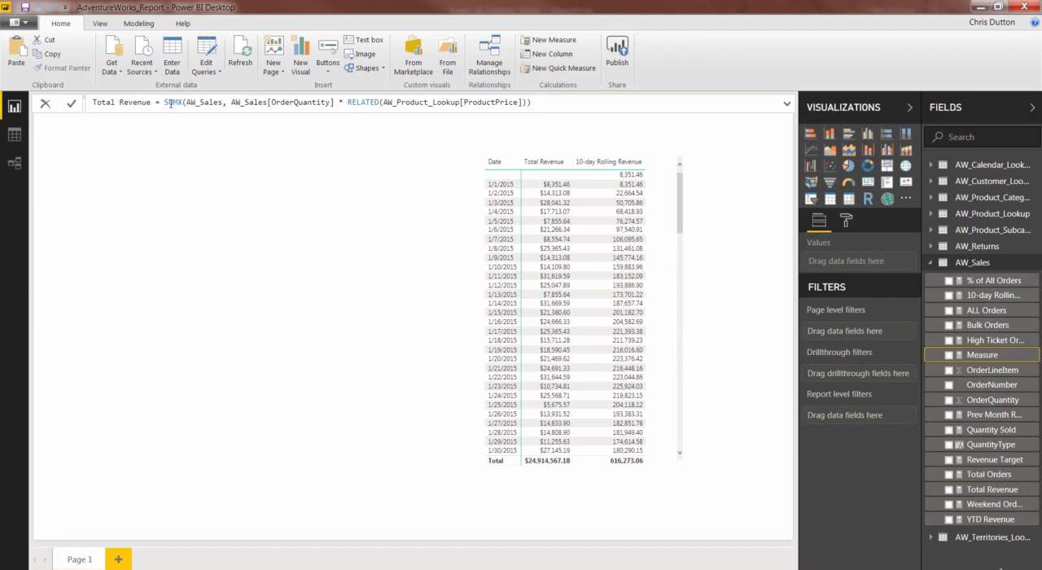
Change the pasted measure's name in the formula to Total Cost.
click(156, 103)
key(BackSpace)
key(BackSpace)
key(BackSpace)
key(BackSpace)
key(BackSpace)
key(BackSpace)
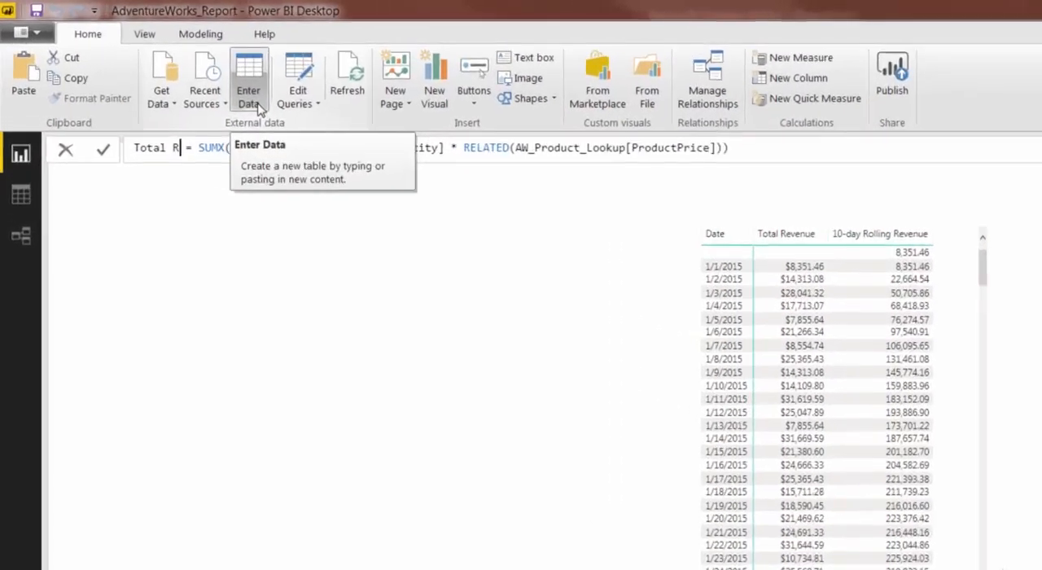
key(BackSpace)
text(Cost)
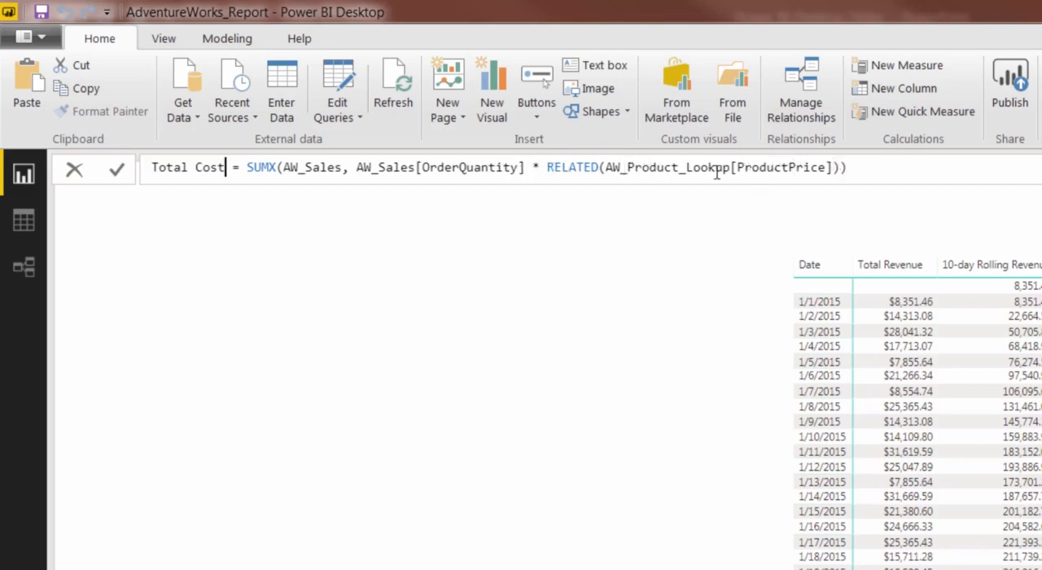
Replace the RELATED column in the Total Cost formula with AW_Product_Lookup[ProductCost] and commit the measure.
click(815, 167)
key(BackSpace)
key(BackSpace)
key(BackSpace)
key(BackSpace)
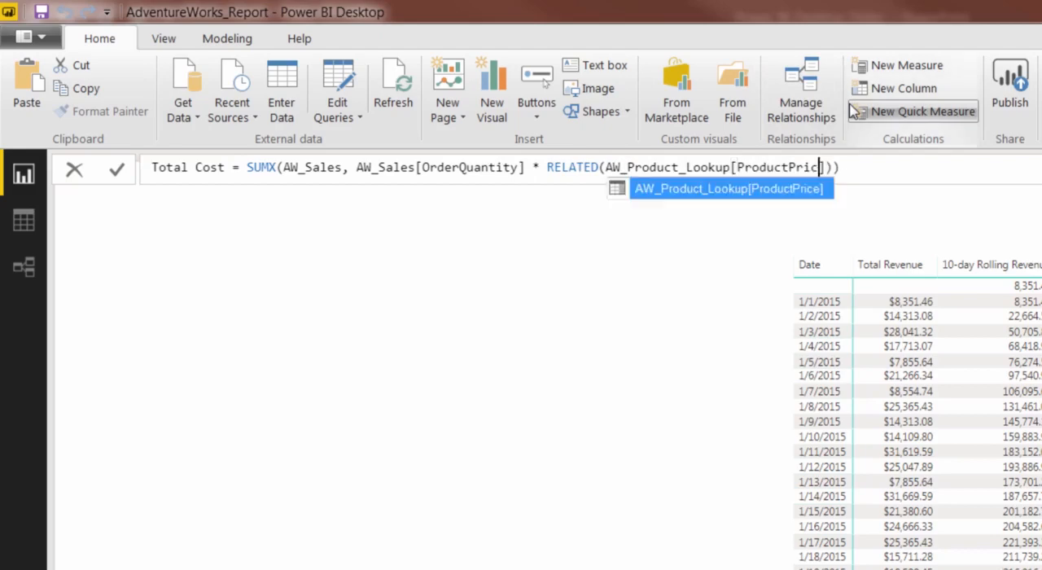
key(BackSpace)
key(Down)
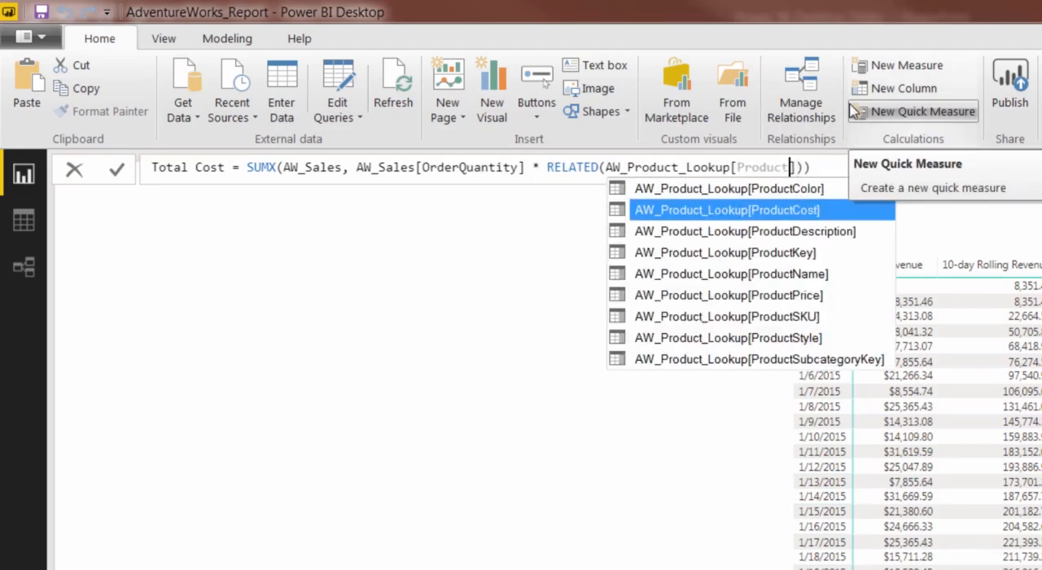
key(Tab)
key(Return)
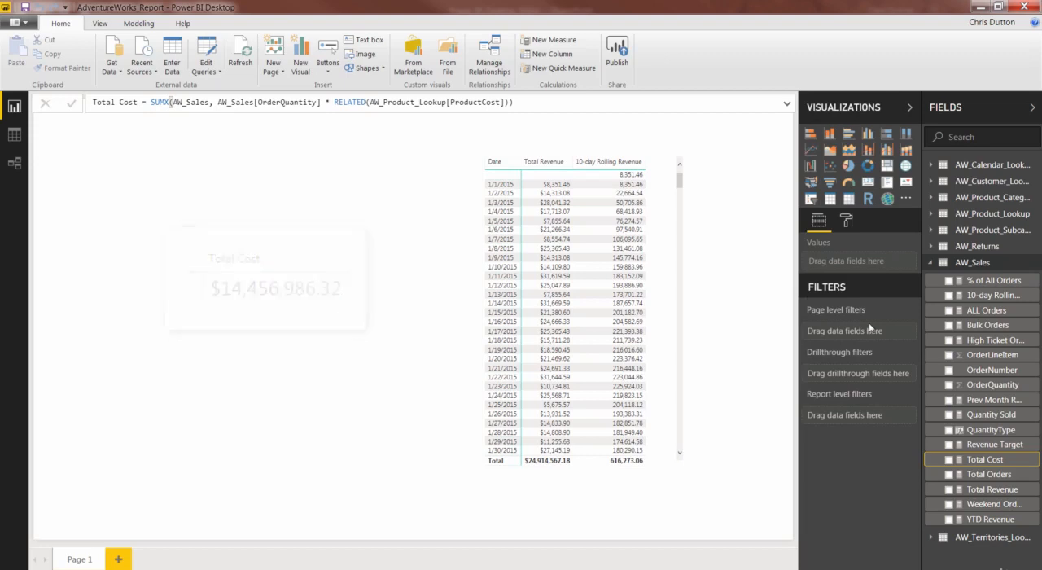
Add a Total Profit measure to AW_Sales with the formula [Total Revenue] - [Total Cost] and commit it.
right_click(993, 460)
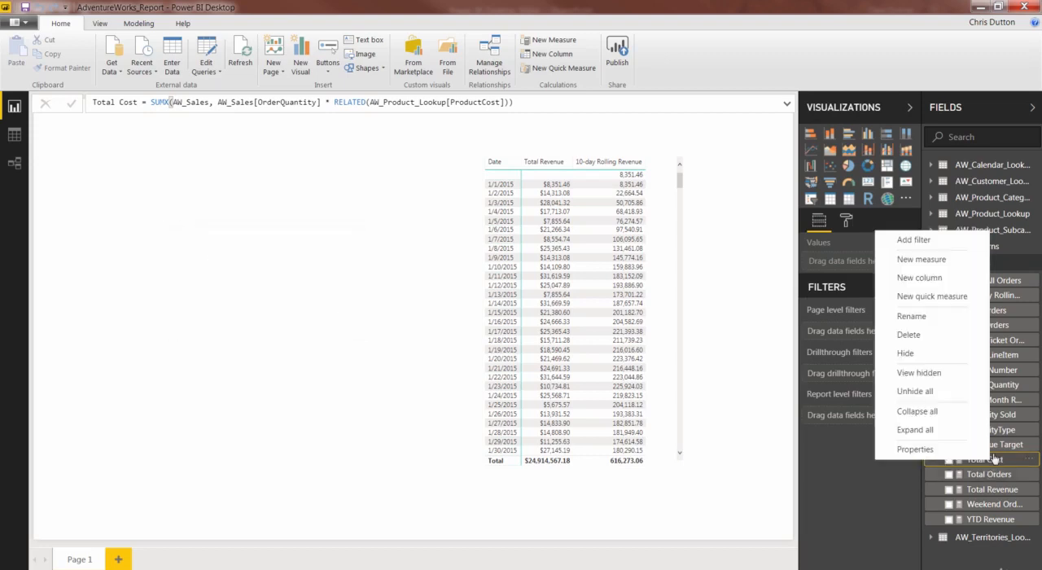
click(946, 260)
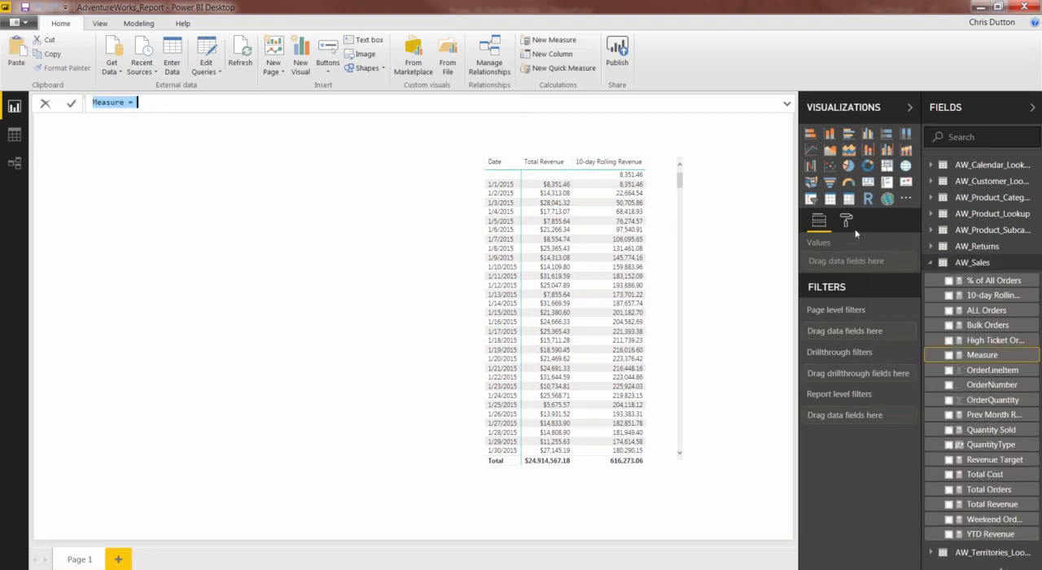
text(T)
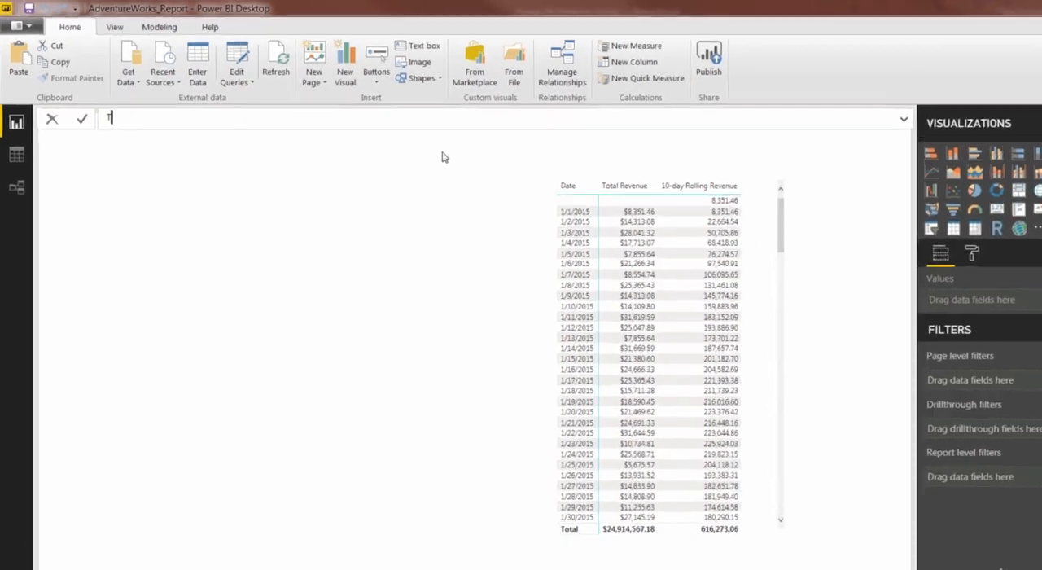
text(otal Profit)
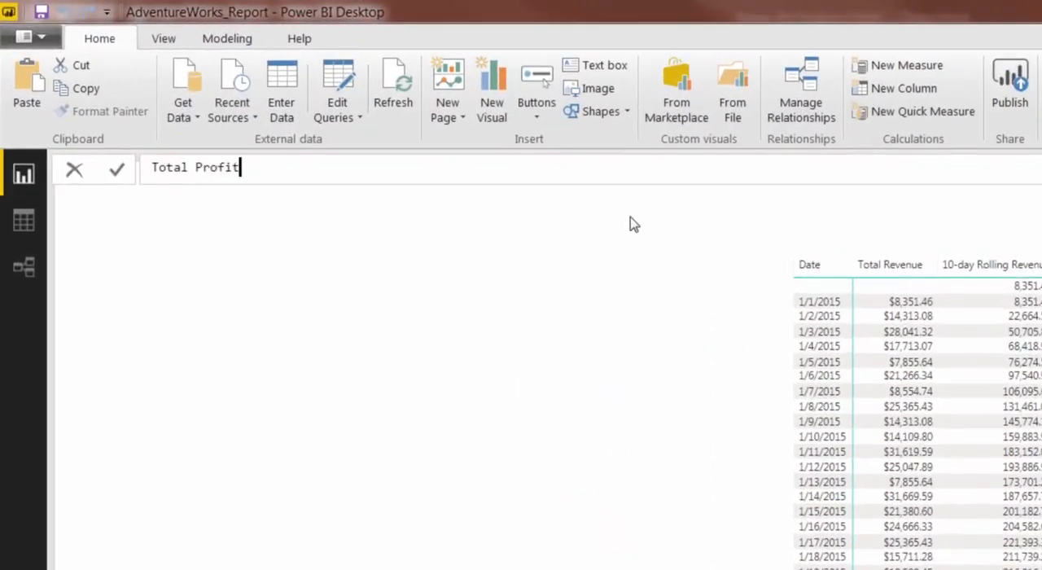
text( = reven)
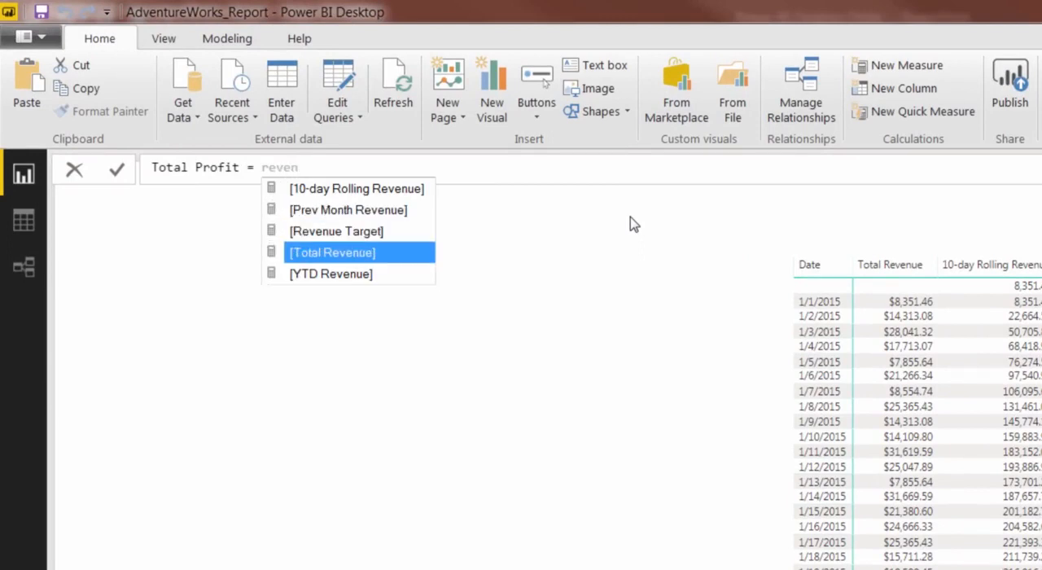
key(Tab)
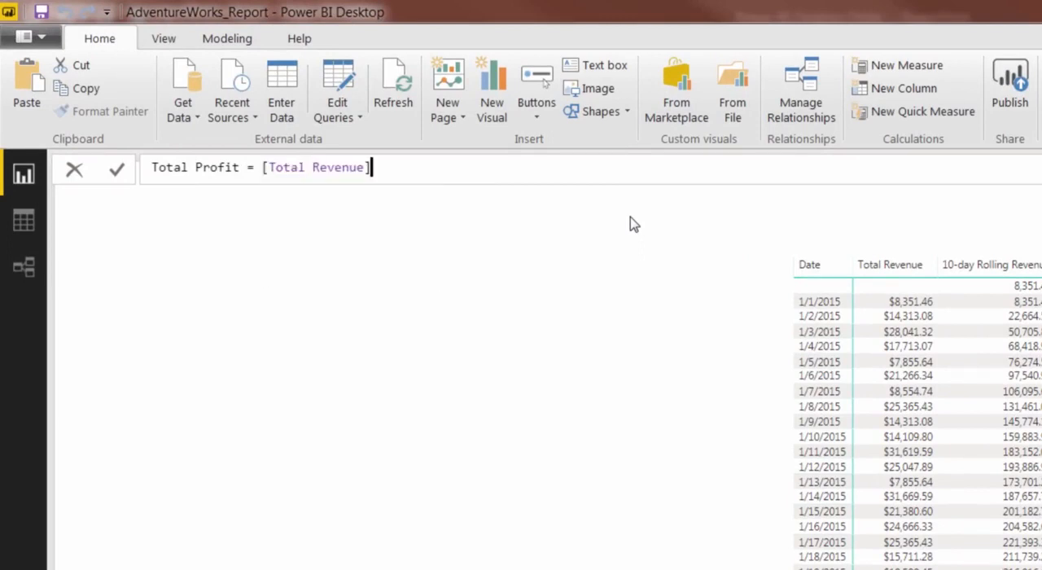
text(- total)
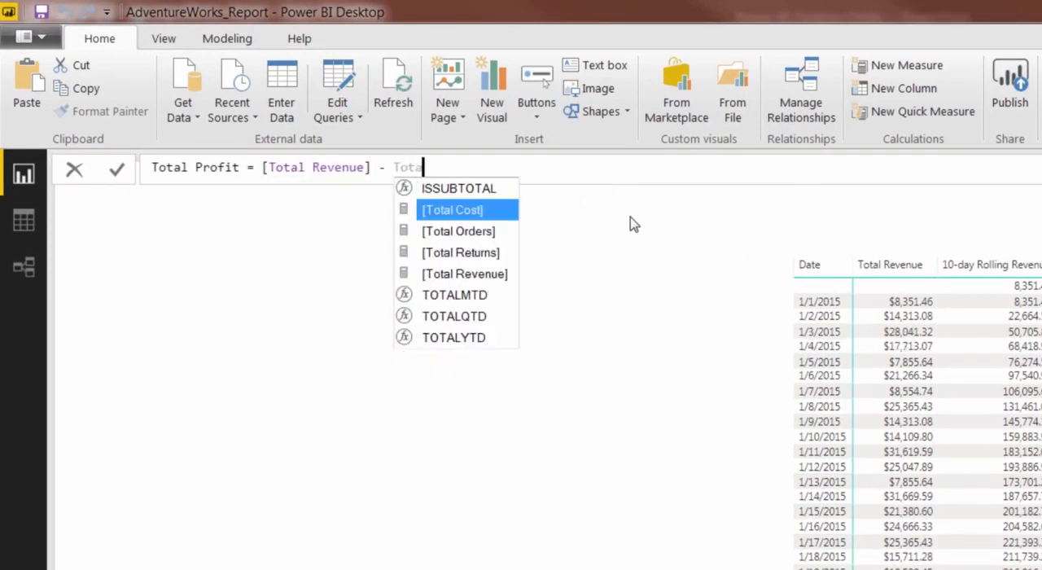
key(Tab)
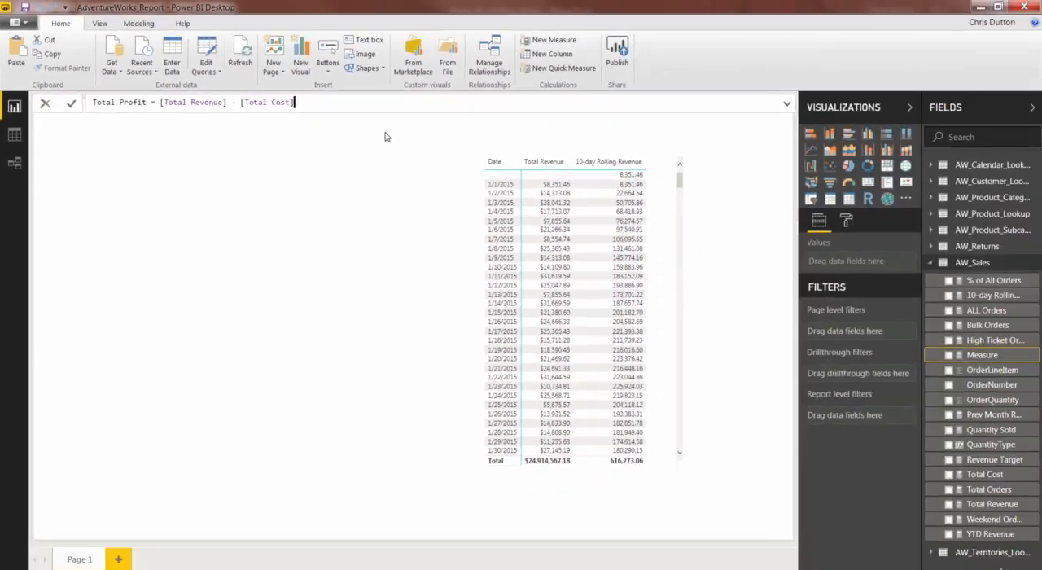
key(Return)
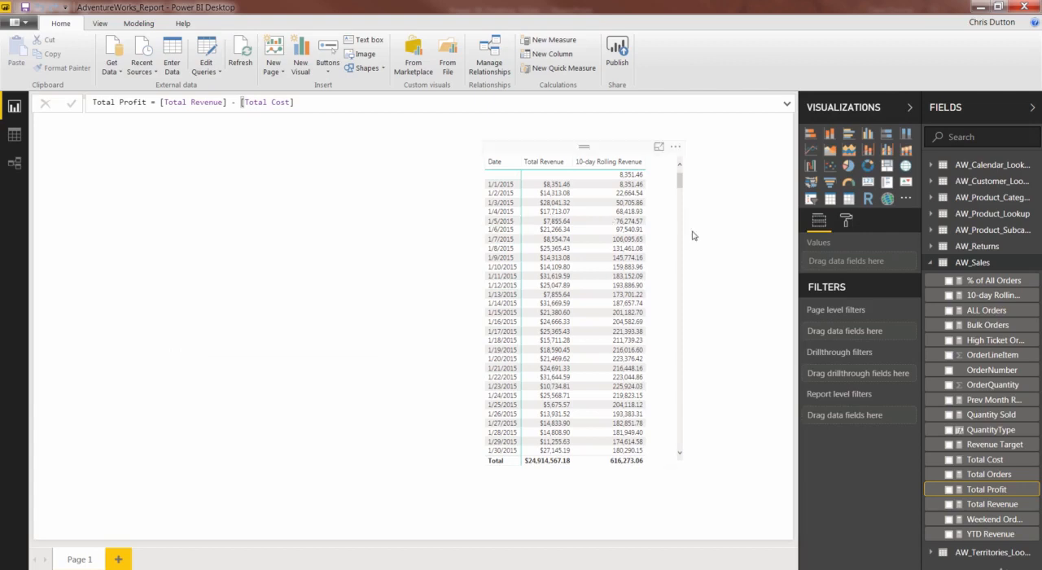
Add a Prev Month Orders measure to AW_Sales and begin its formula with CALCULATE on [Total Orders].
right_click(982, 265)
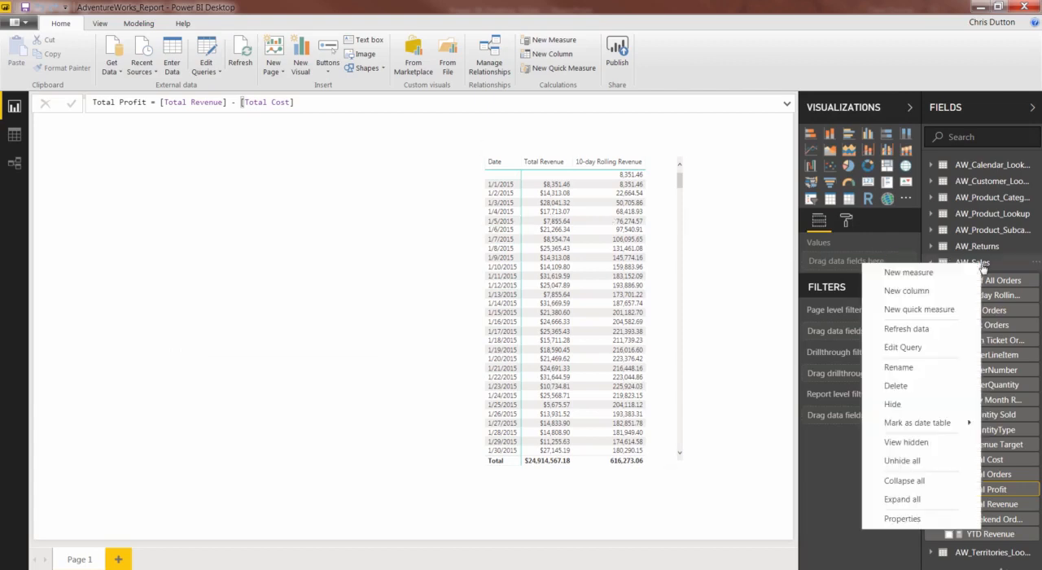
click(925, 273)
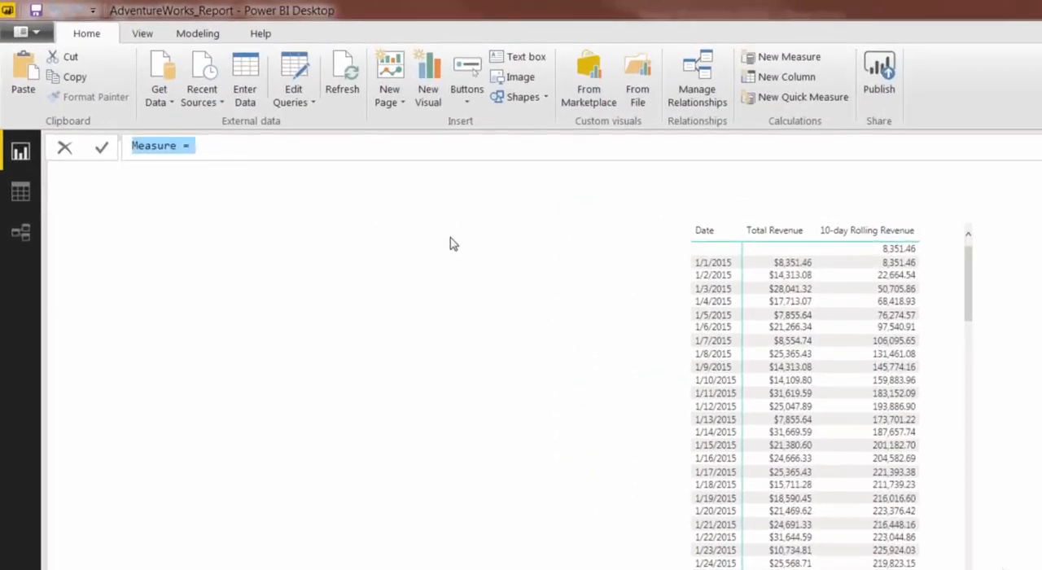
text(Pr)
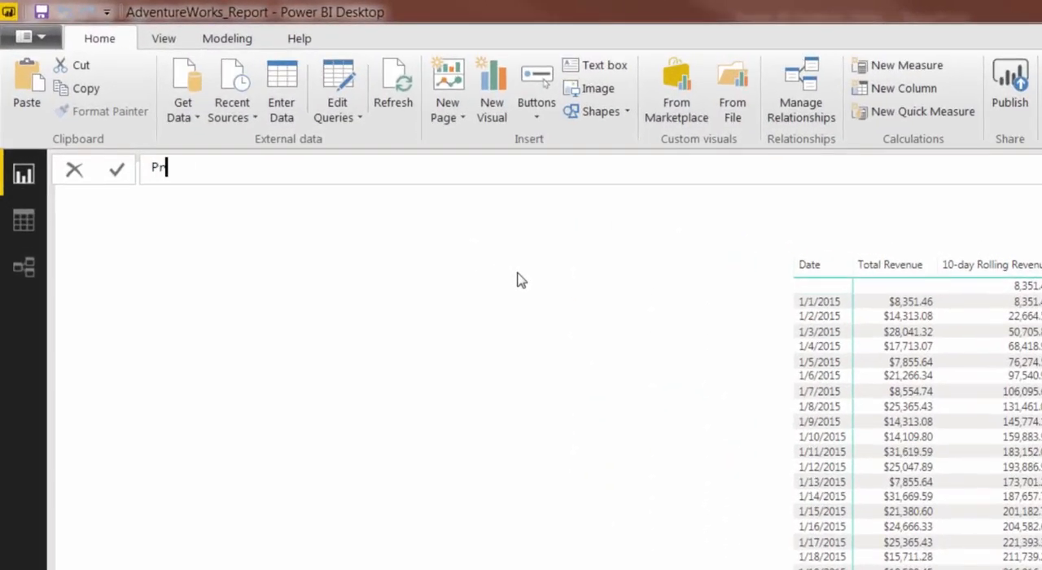
text(ev Month Ord)
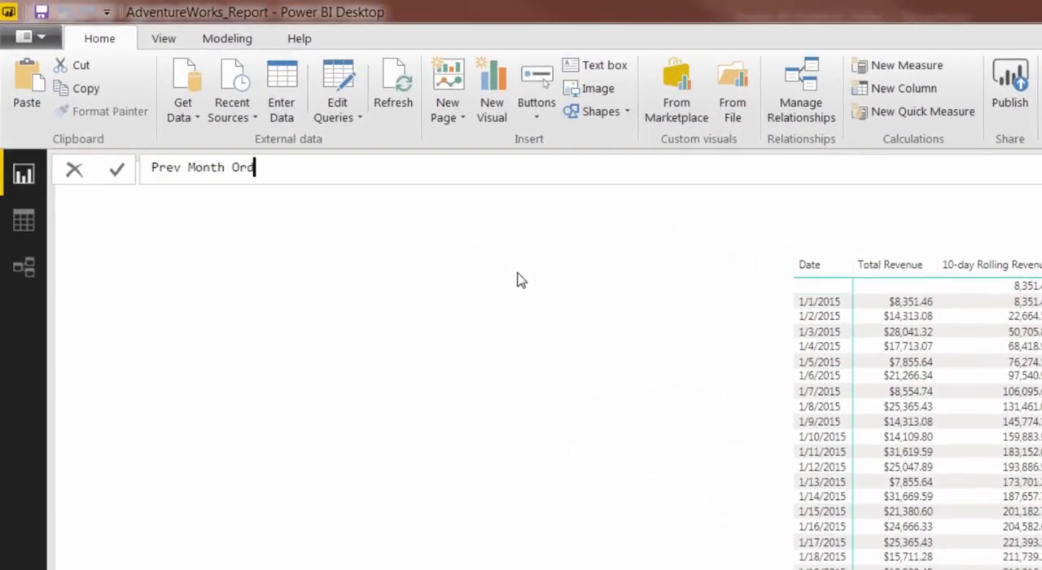
text(ers = CALCULATE)
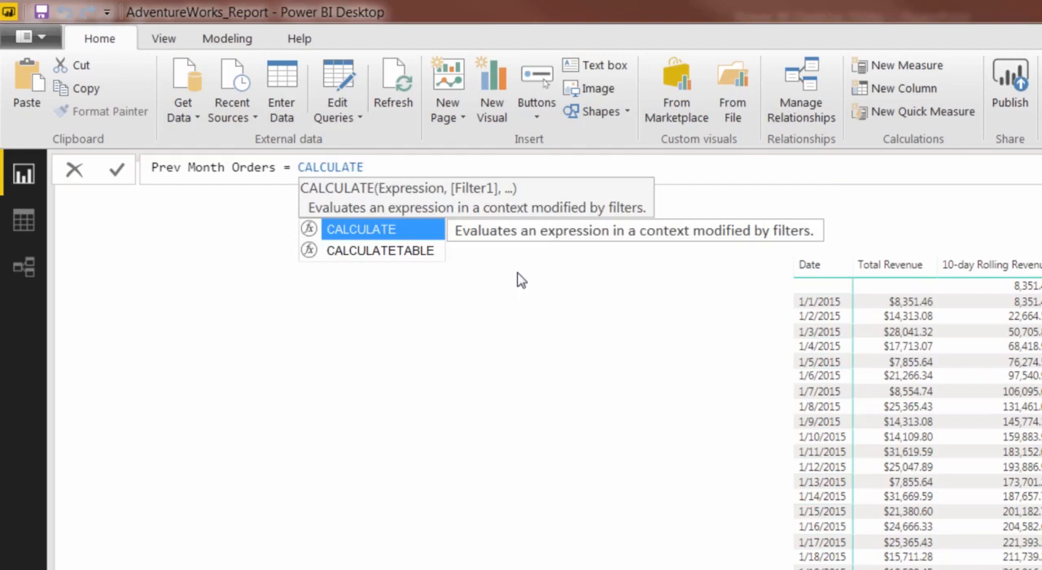
text(()
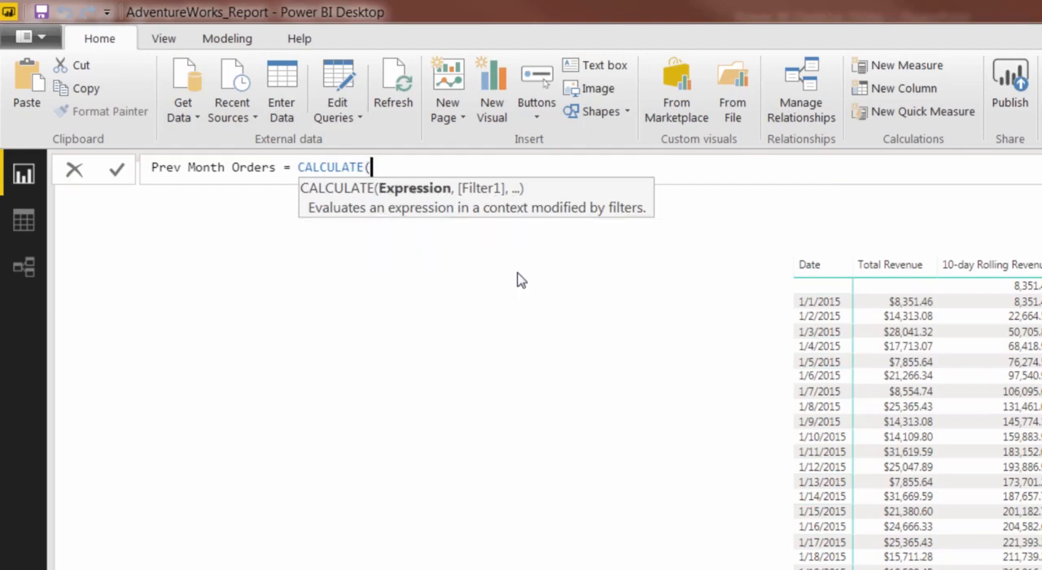
text(total)
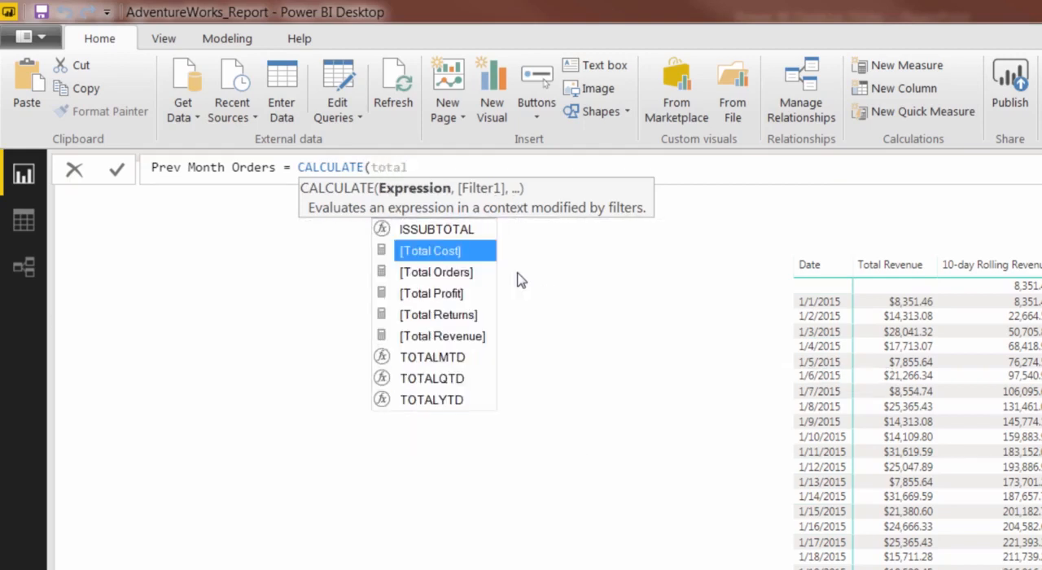
key(Down)
key(Tab)
Add a DATEADD filter to the Prev Month Orders formula, using AW_Calendar_Lookup[Date] as its dates.
text(,)
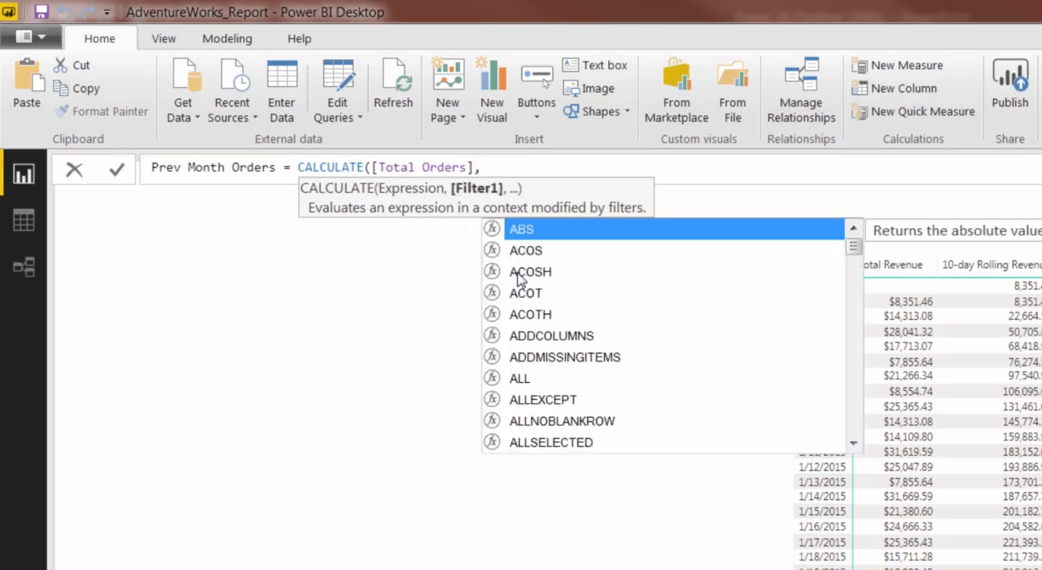
text( DATEADD)
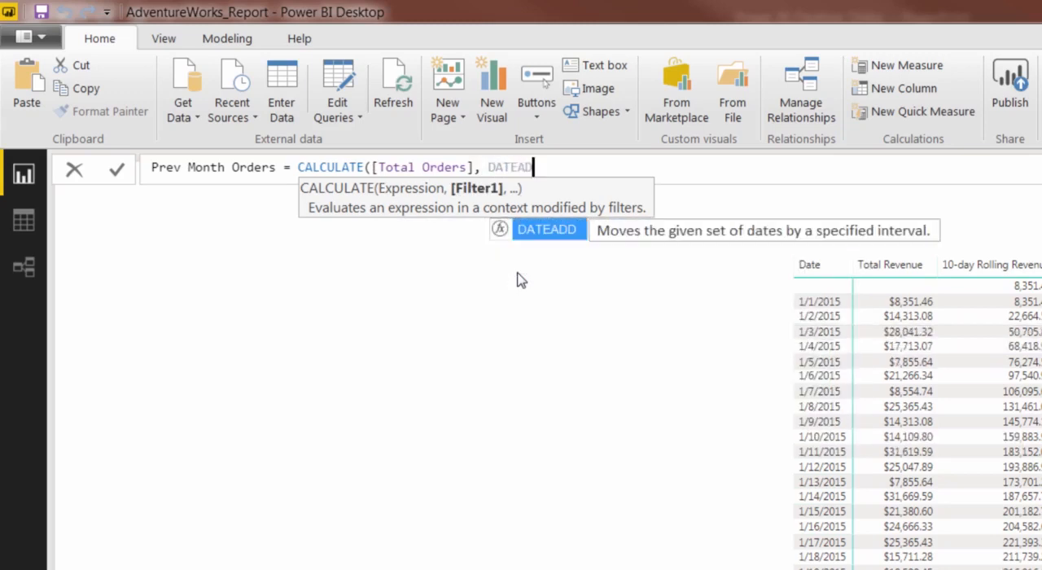
text(()
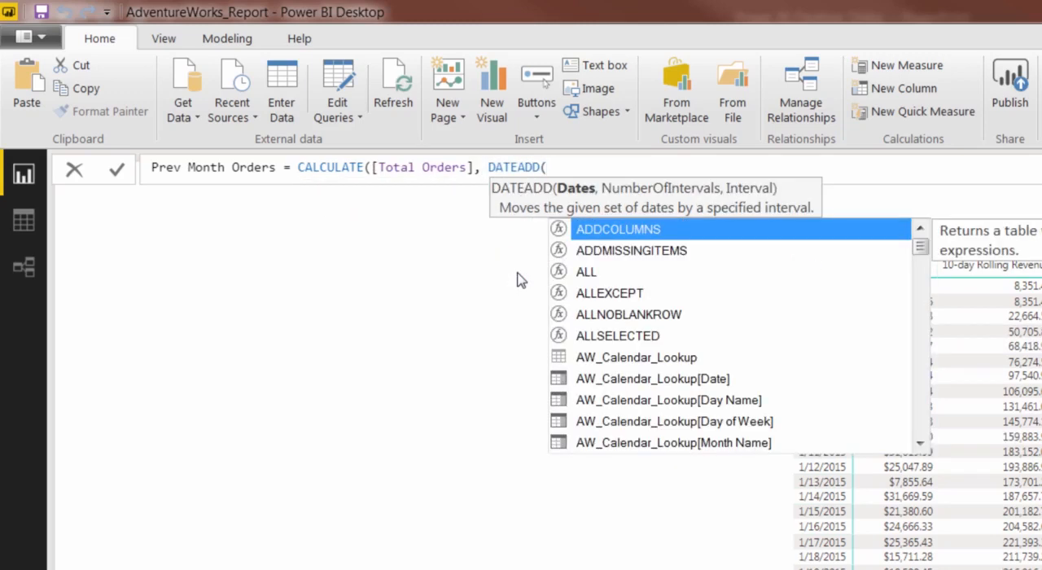
text(date)
key(Up)
key(Up)
key(Up)
key(Up)
key(Up)
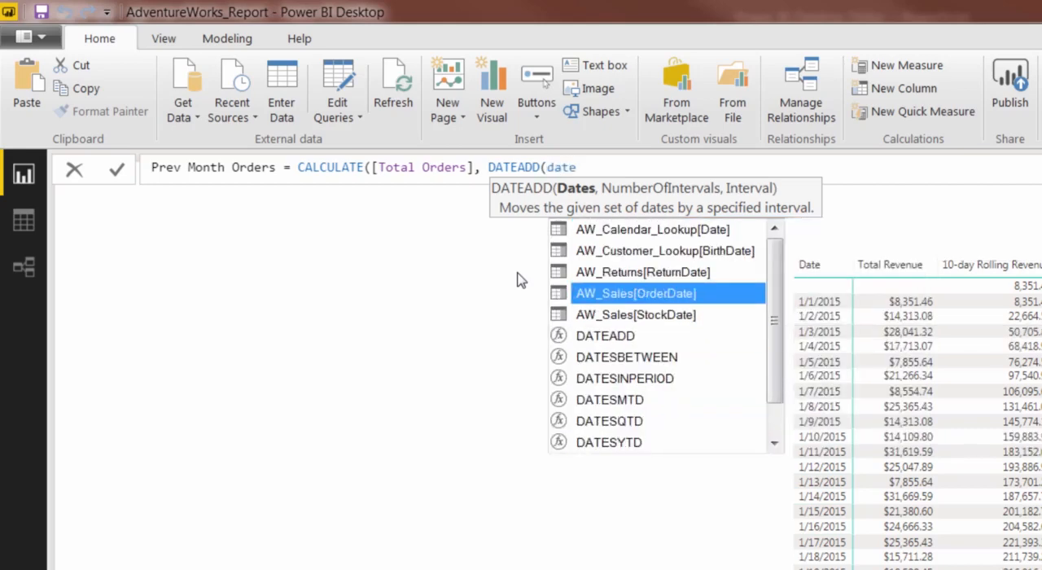
key(Tab)
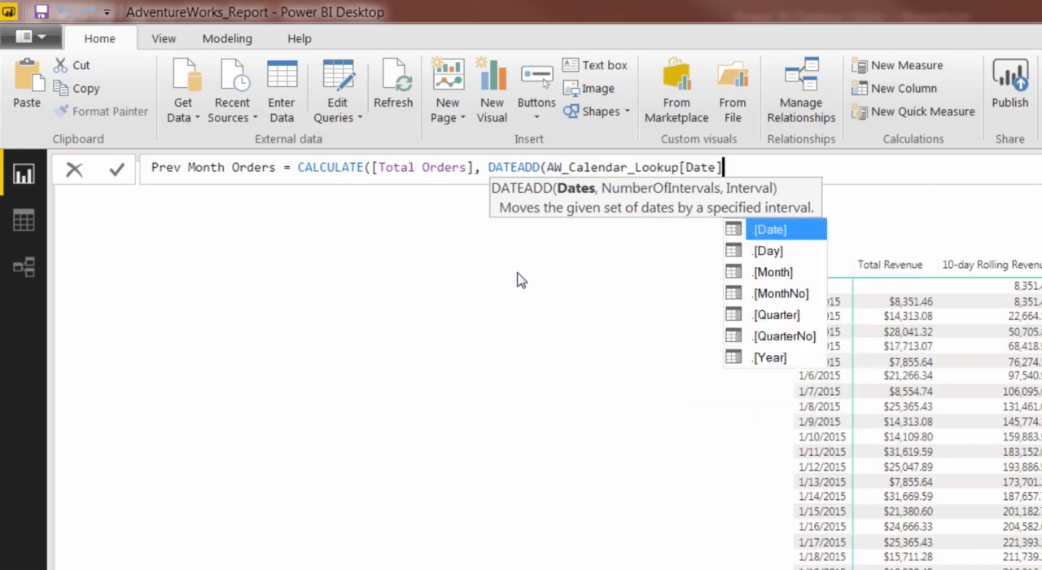
Complete the DATEADD filter with -1 and MONTH, close the formula and commit the Prev Month Orders measure.
text(,)
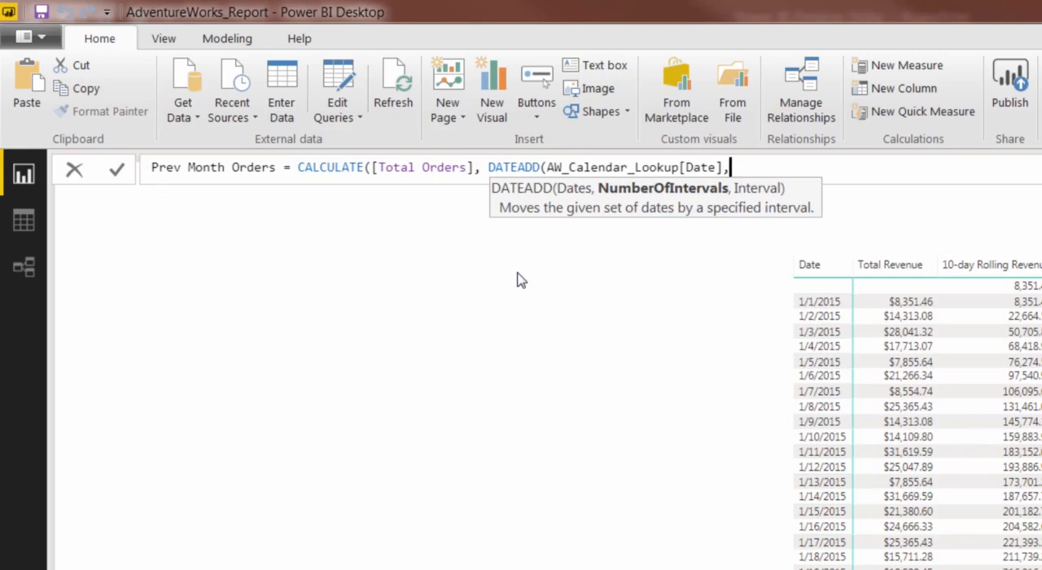
text(-1,)
key(Down)
key(Tab)
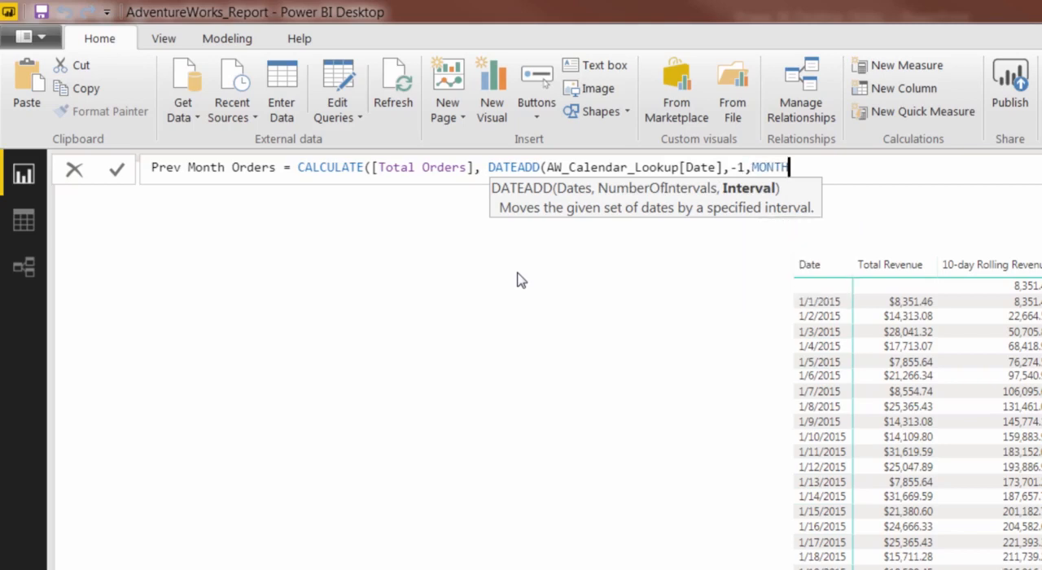
text()))
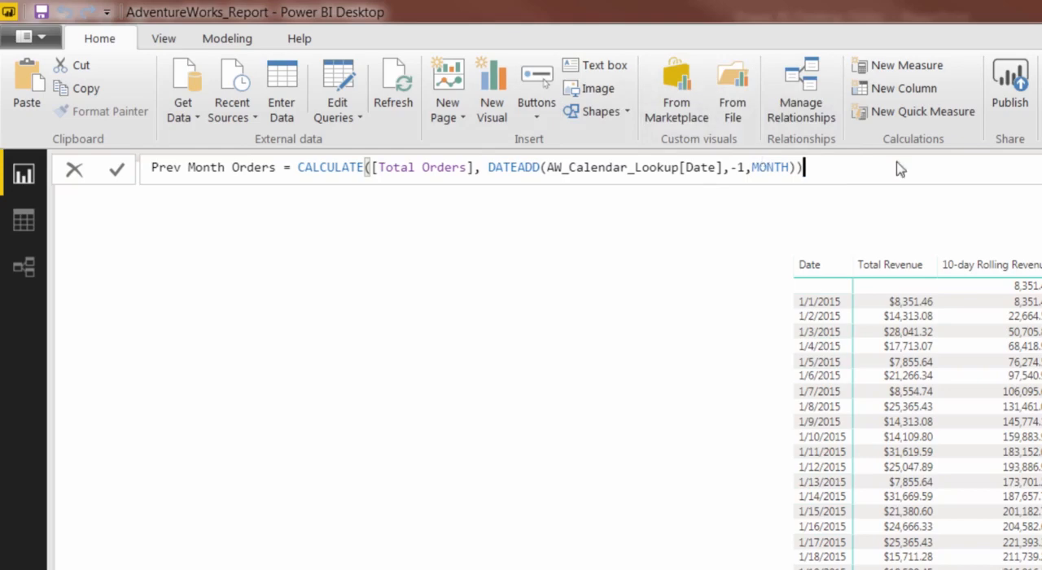
key(Return)
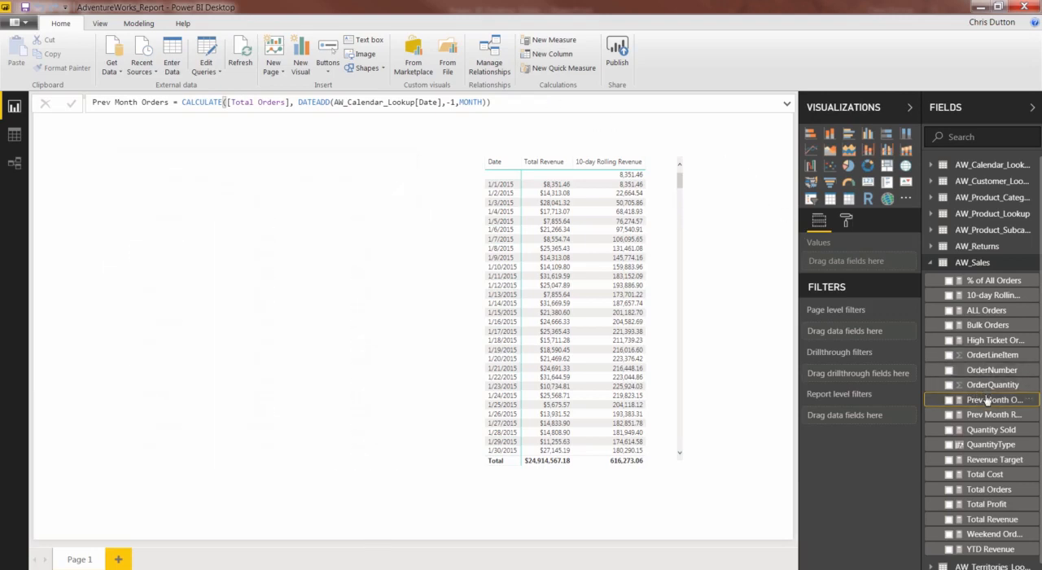
Add an Order Target measure to AW_Sales with the formula [Prev Month Orders] * 1.1 and commit it.
right_click(987, 400)
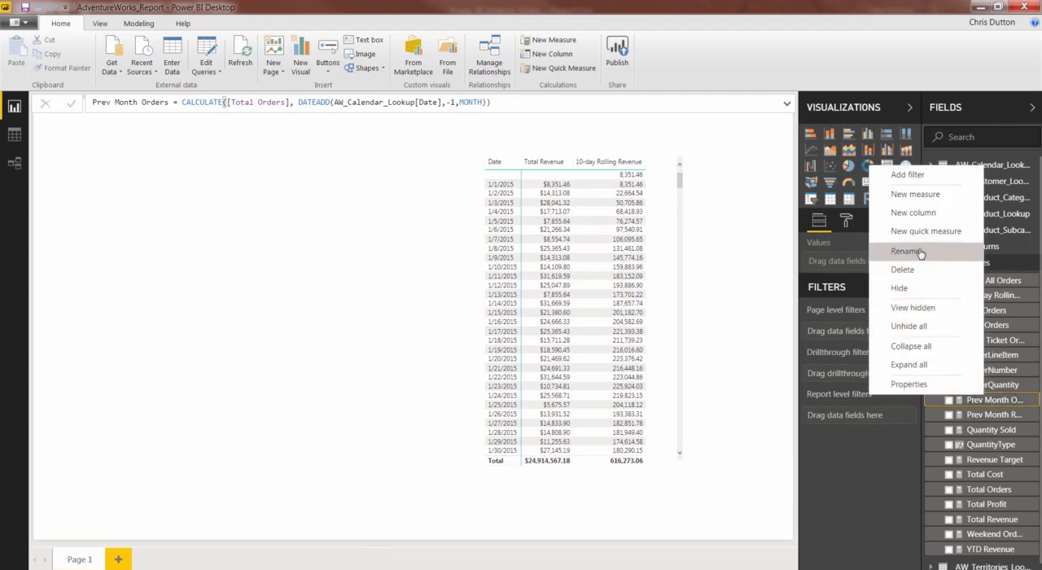
click(911, 194)
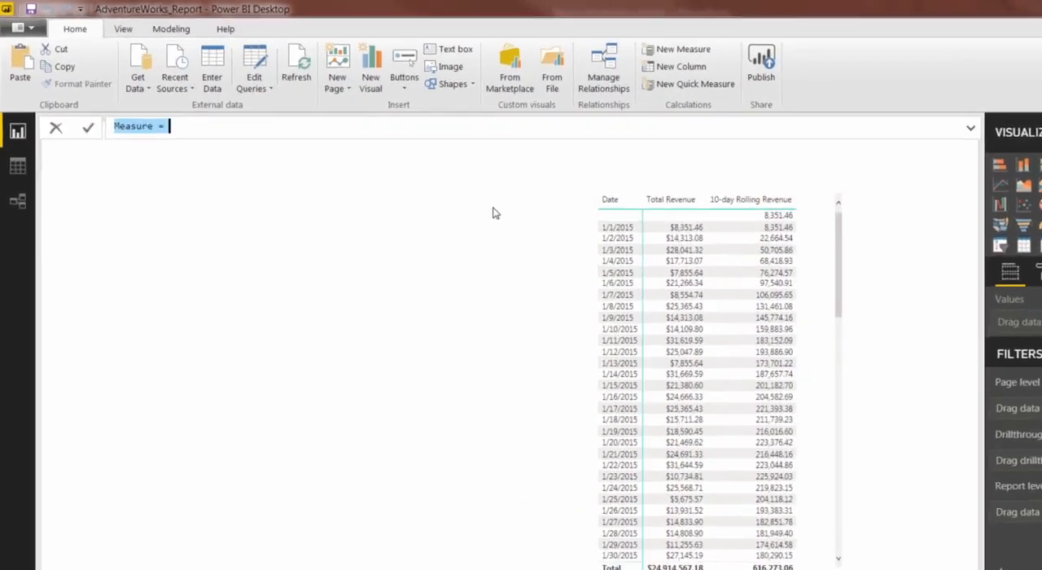
text(Or)
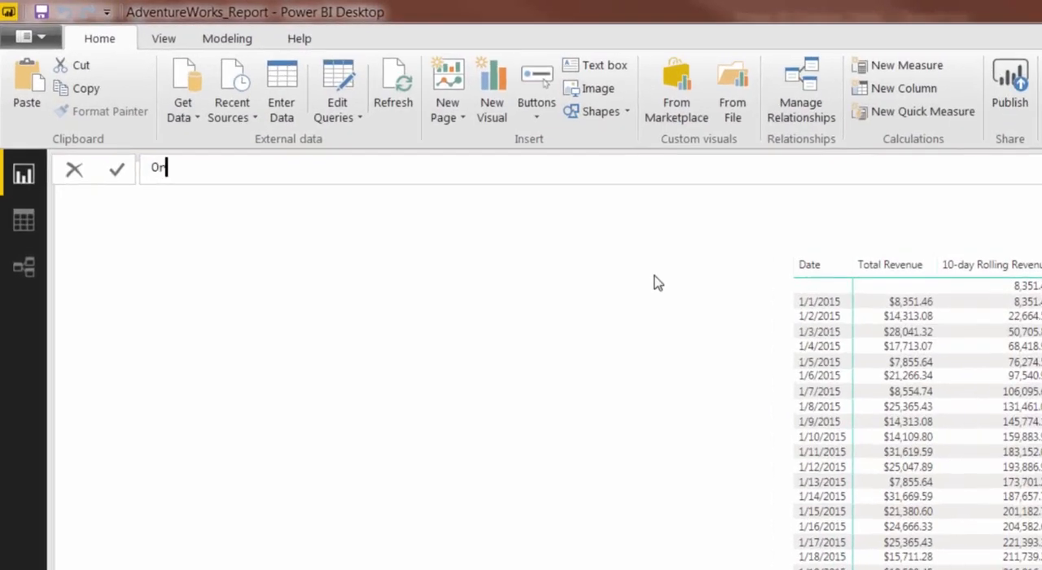
text(der Target = prev)
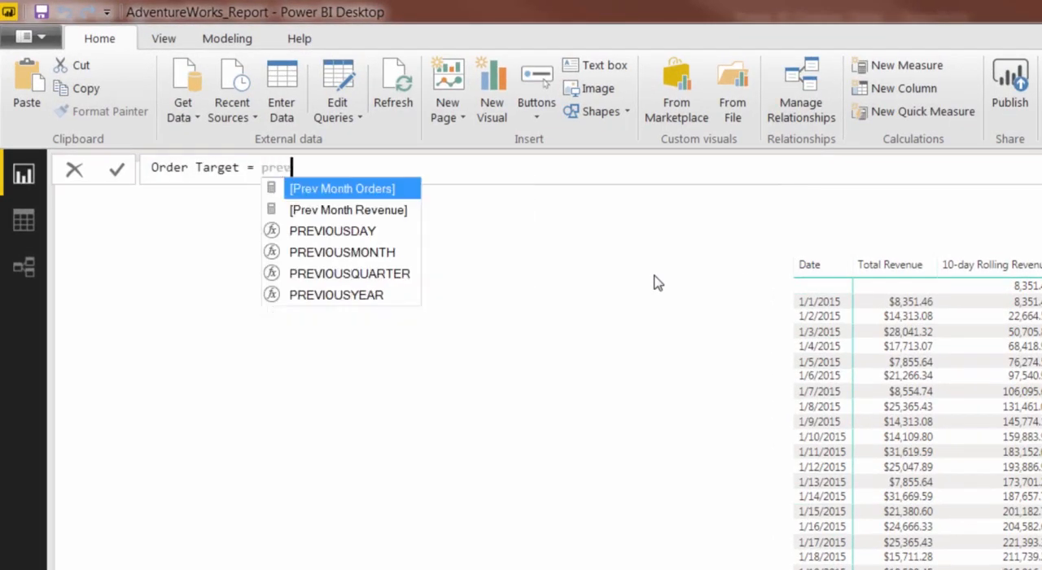
key(Tab)
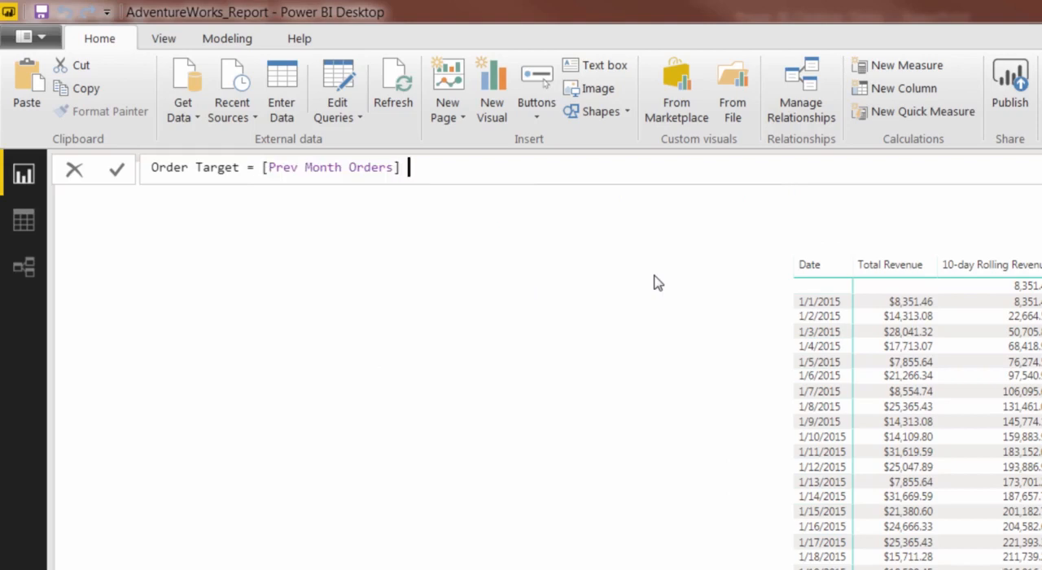
text(* 1.1)
key(Return)
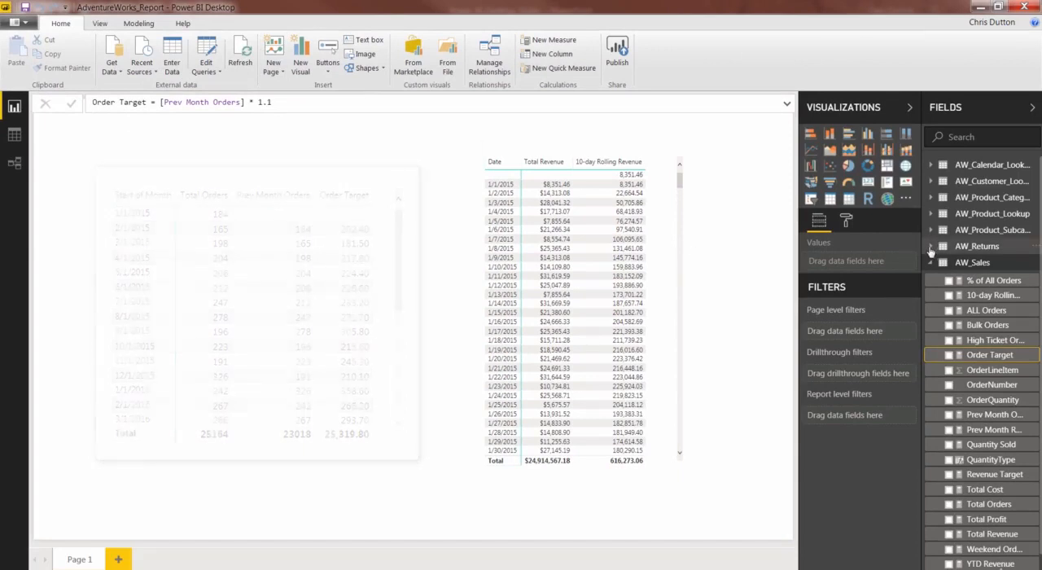
Create a new measure in AW_Returns named Prev Month Returns and begin its formula with CALCULATE.
click(933, 247)
right_click(936, 251)
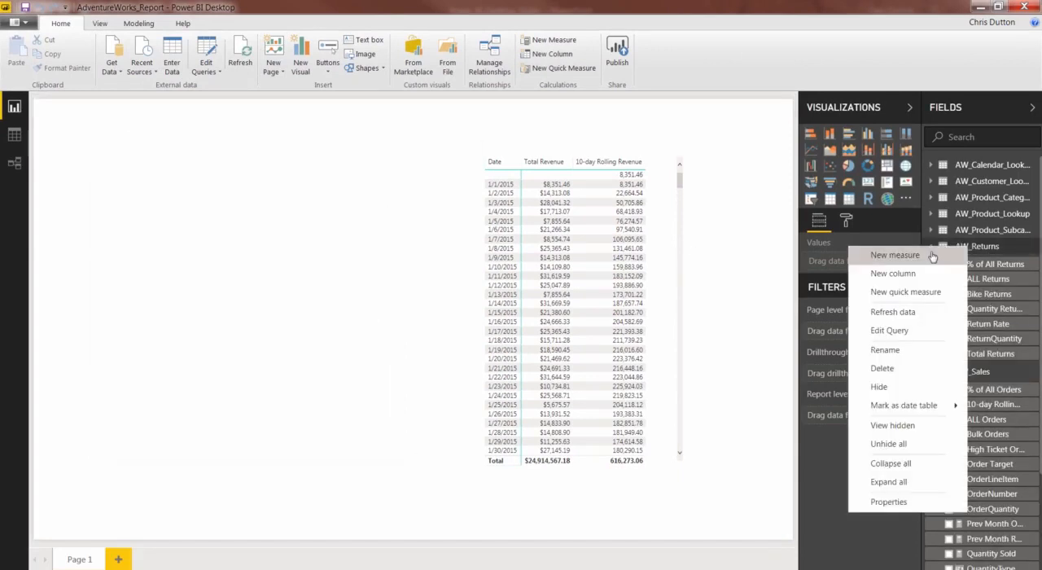
key(Escape)
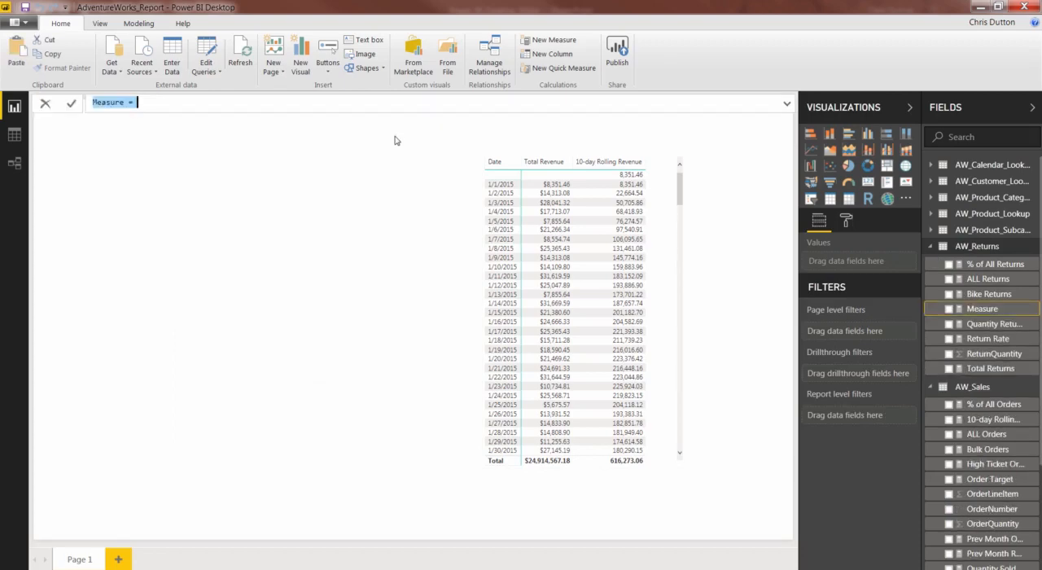
text(Prev Mont)
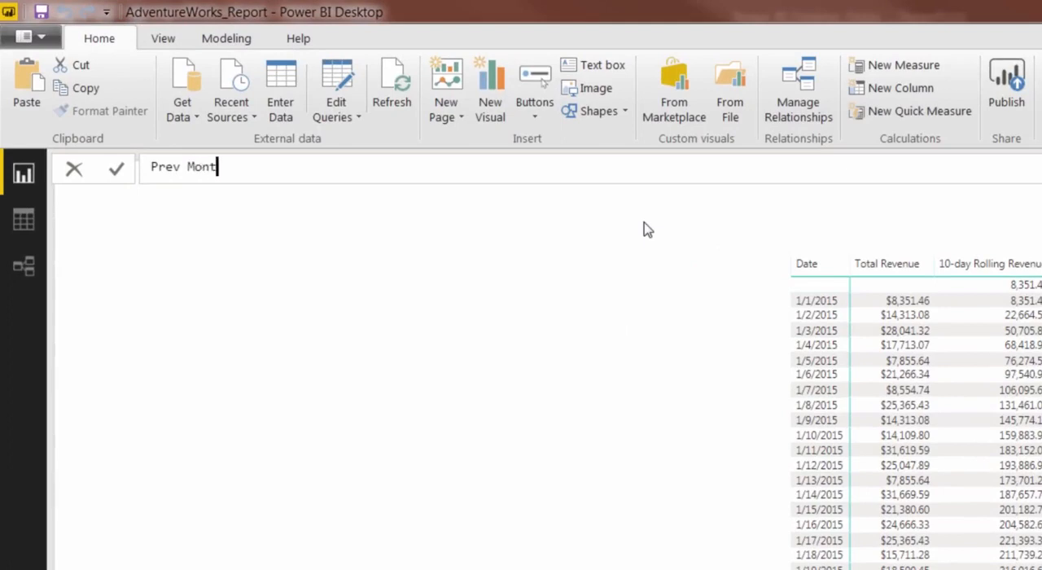
text(h Returns = CALCULATE)
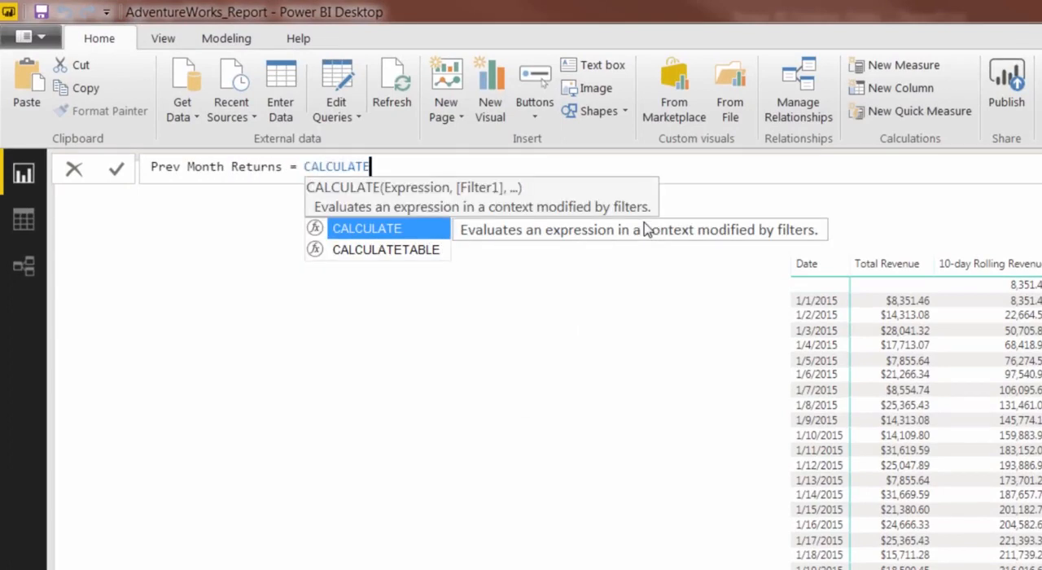
text(()
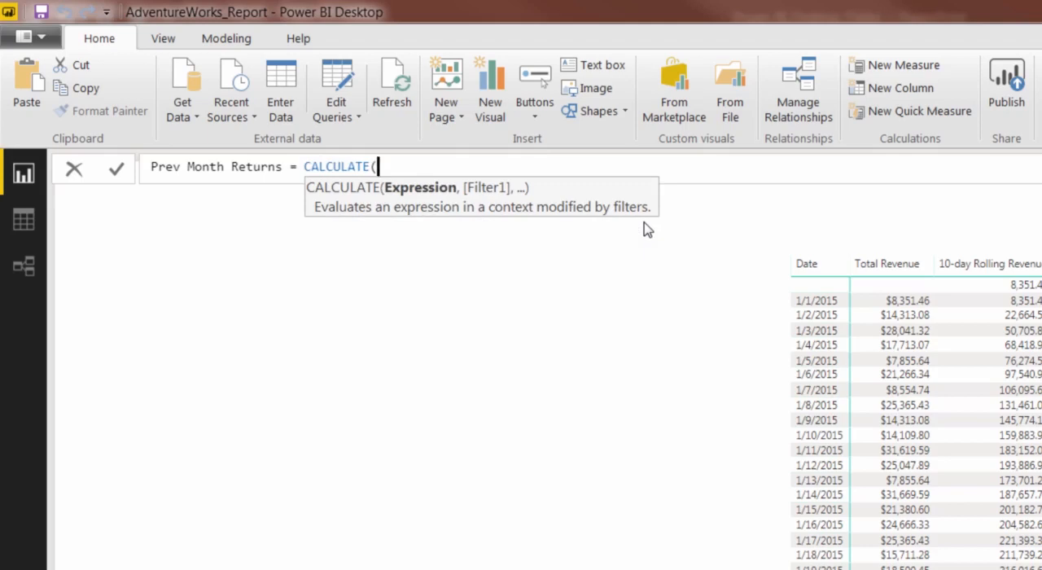
text(tota)
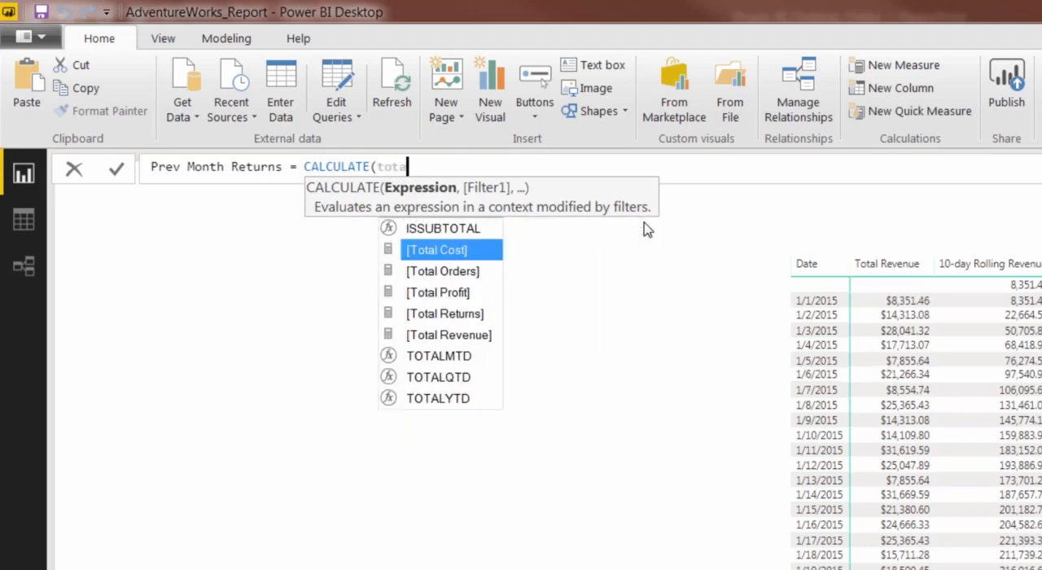
Use [Total Returns] as the CALCULATE expression in the Prev Month Returns formula.
key(Down)
key(Down)
key(Down)
key(Tab)
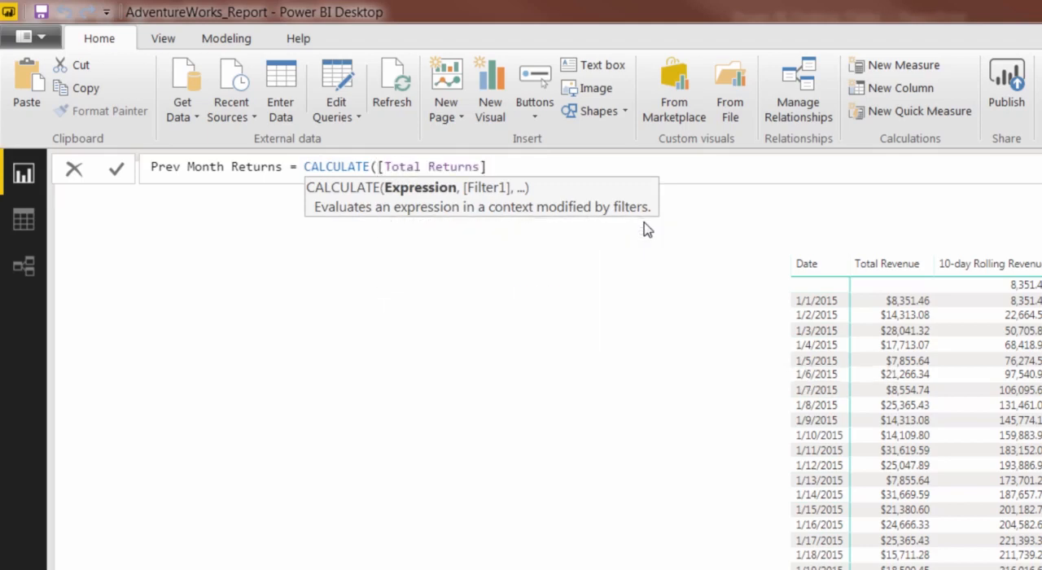
Add a DATEADD filter to the Prev Month Returns formula with AW_Calendar_Lookup[Date] as its dates argument.
text(, DA)
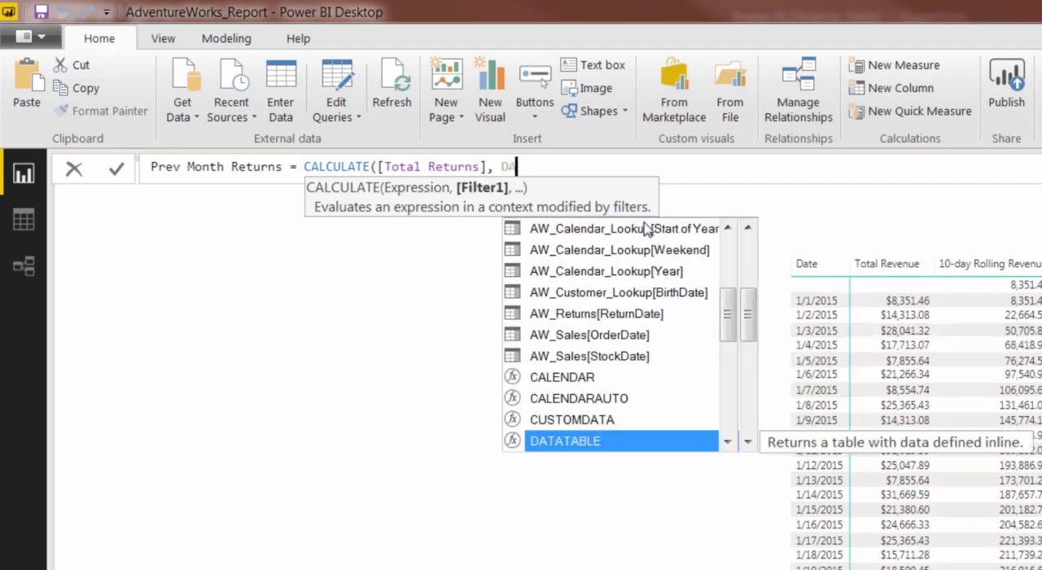
text(TEADD()
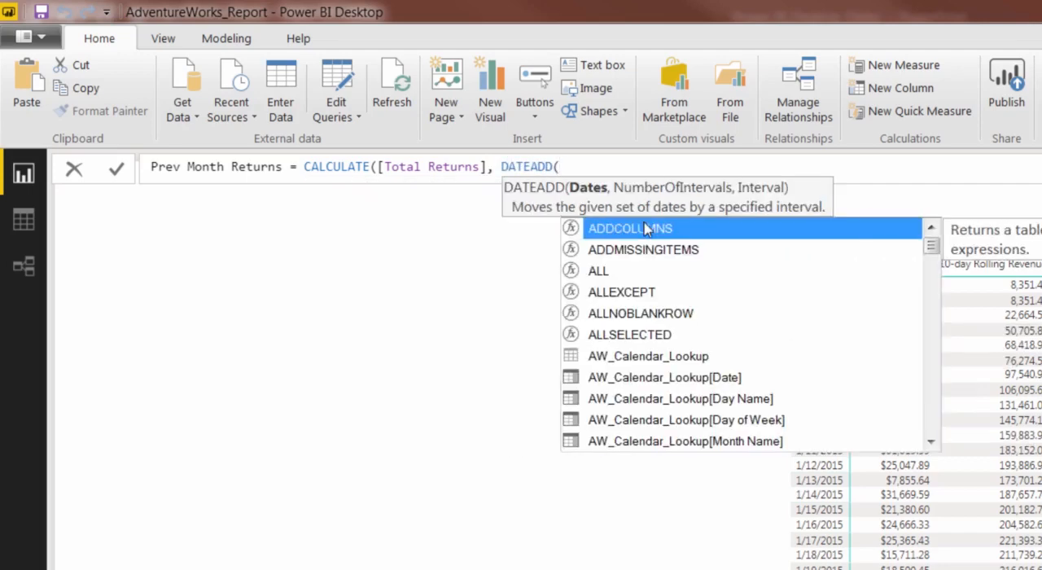
text(date)
key(Up)
key(Up)
key(Up)
key(Up)
key(Up)
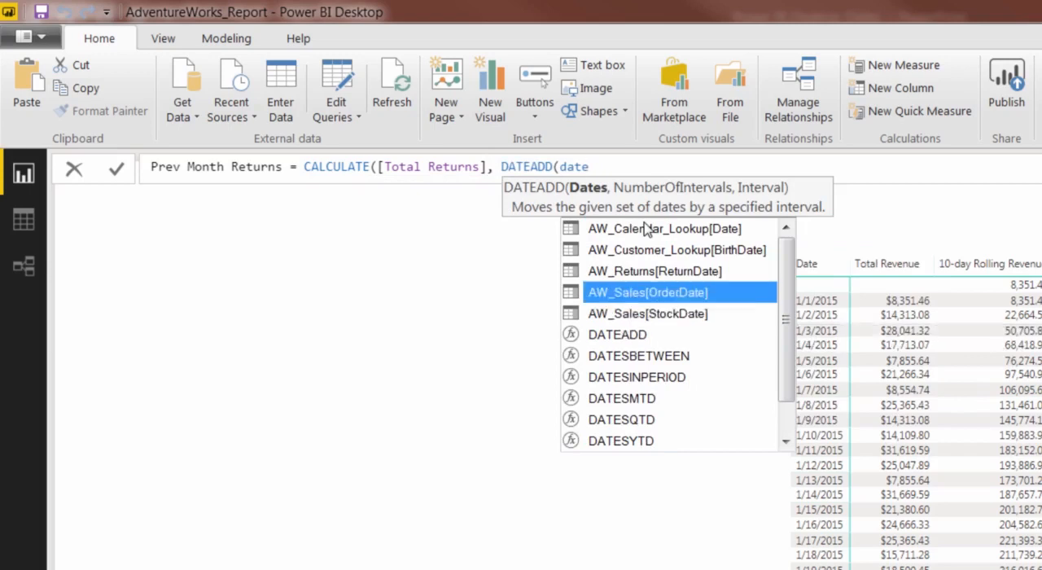
key(Tab)
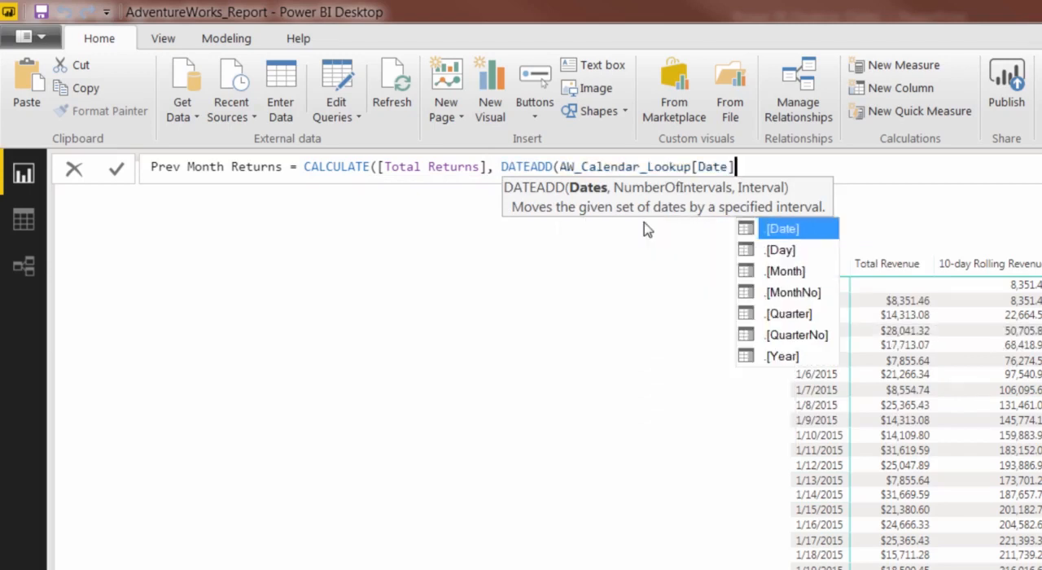
Complete the DATEADD arguments with -1 and MONTH, close the formula and commit the Prev Month Returns measure.
text(,)
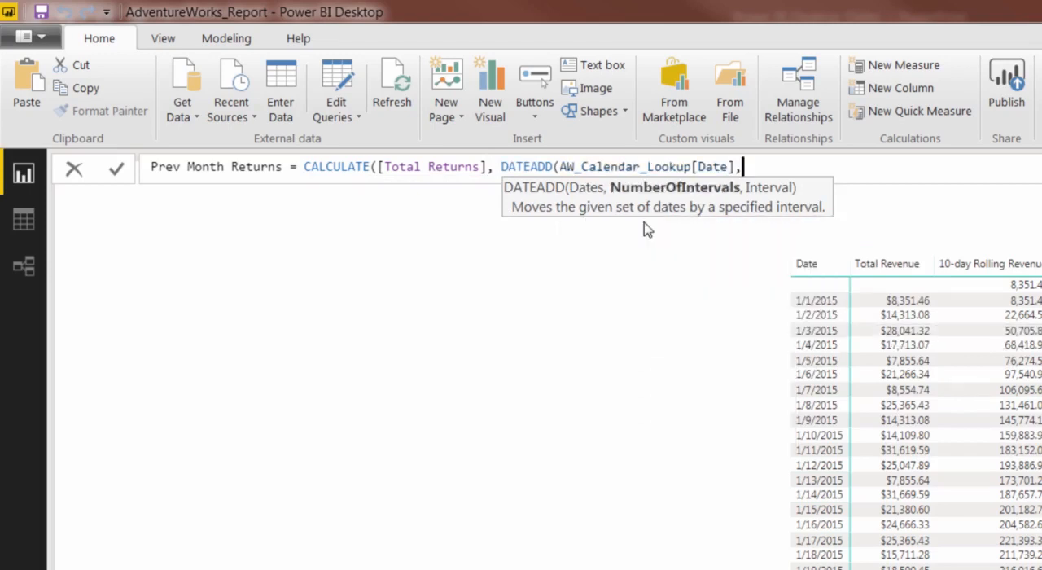
text(-1,)
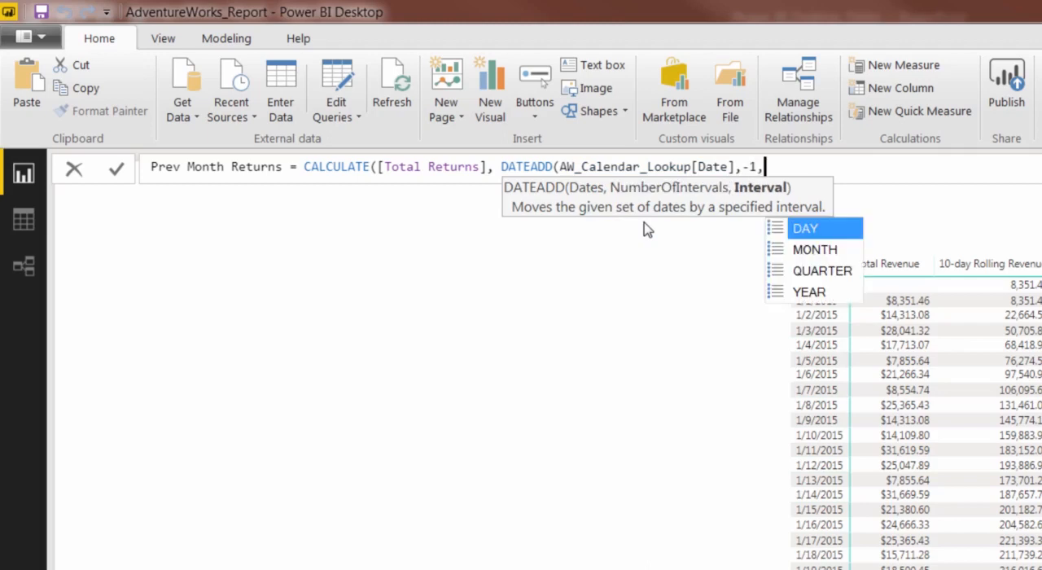
text(MONTH)))
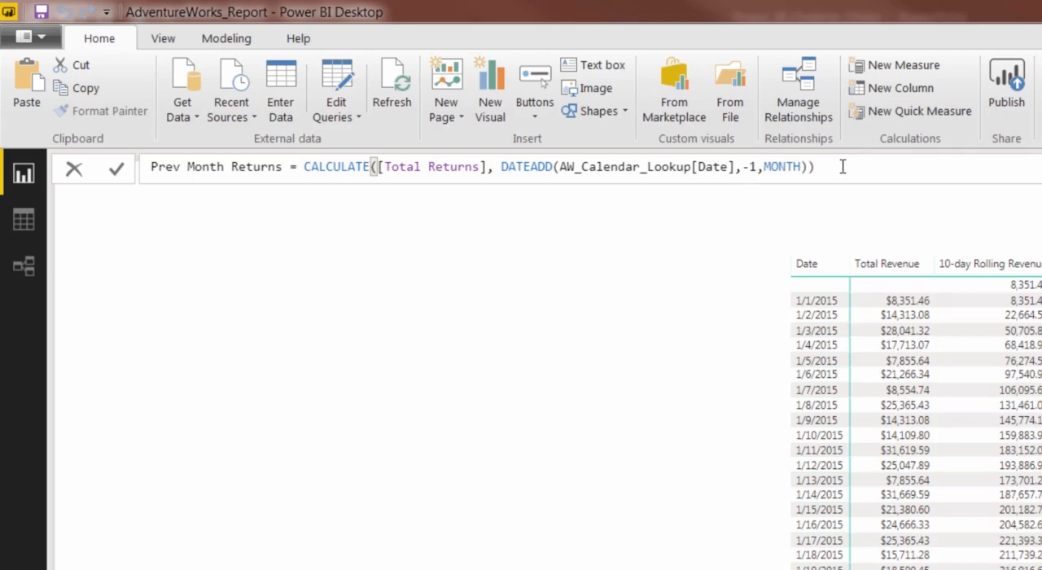
key(Return)
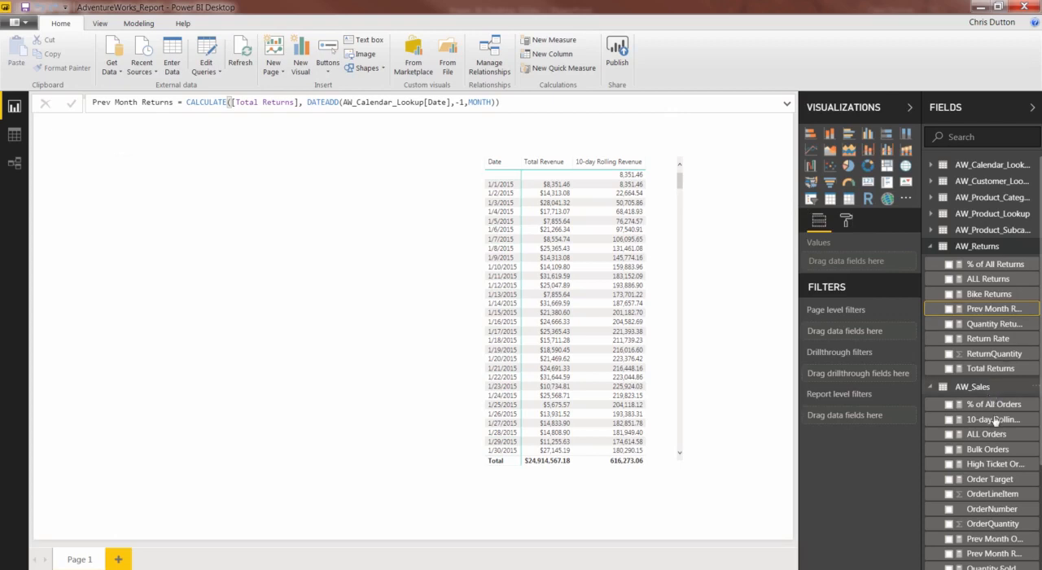
Create a new measure in AW_Sales named 90-day Rolling Profit and begin its formula with CALCULATE.
right_click(980, 390)
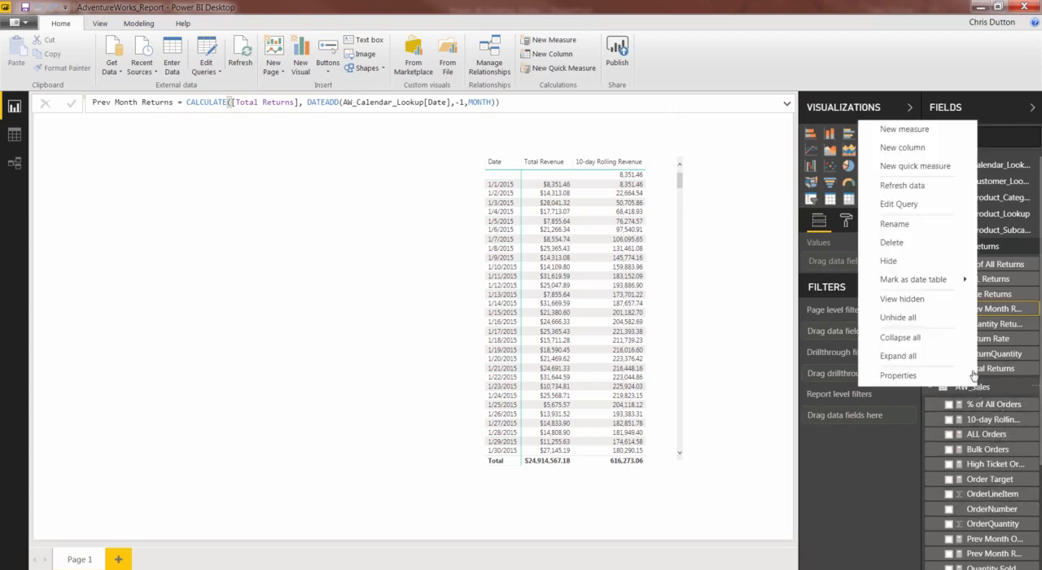
click(905, 130)
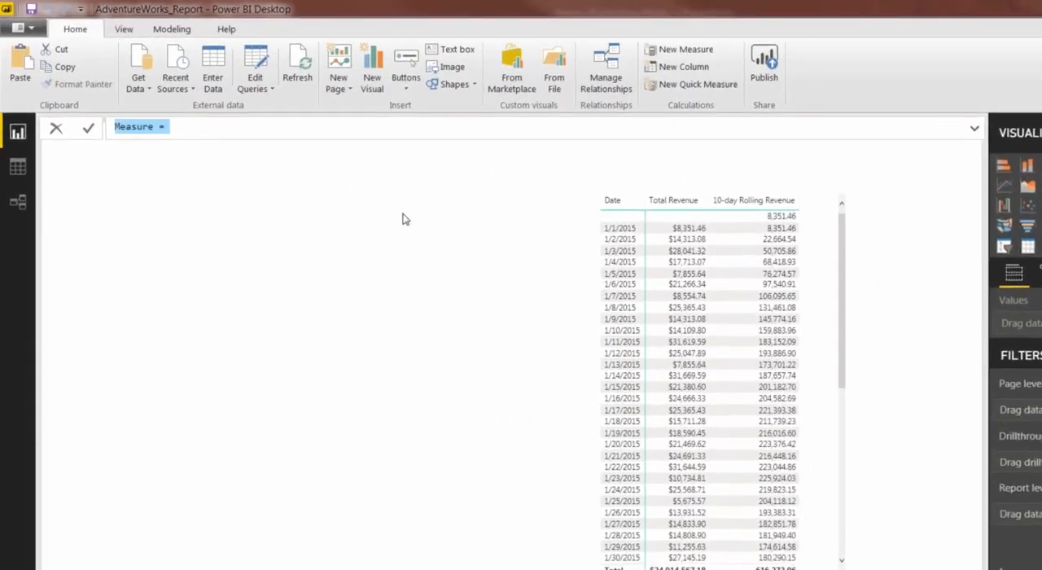
text(9)
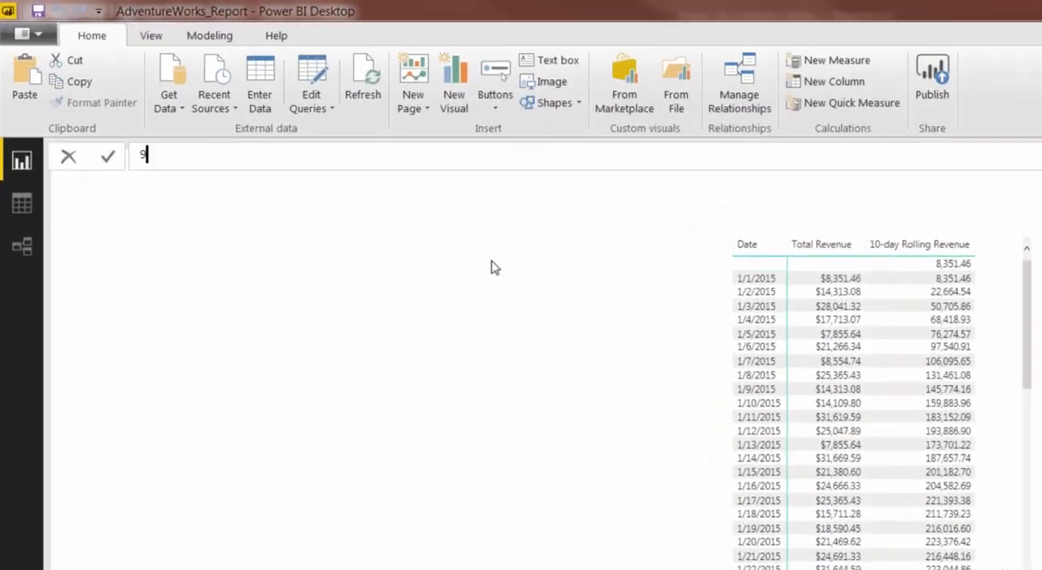
text(0-day Rol)
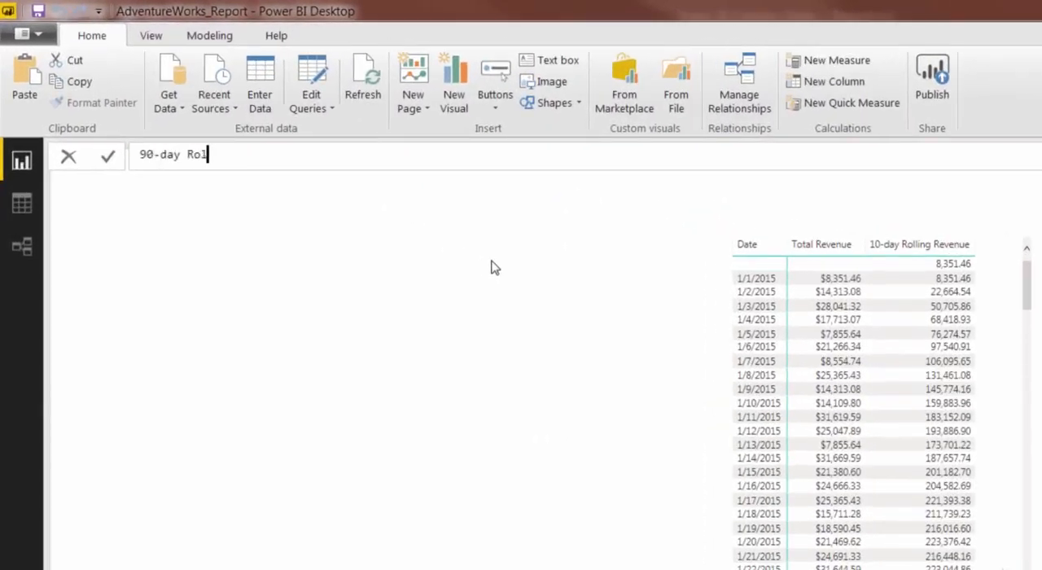
text(ling Profit)
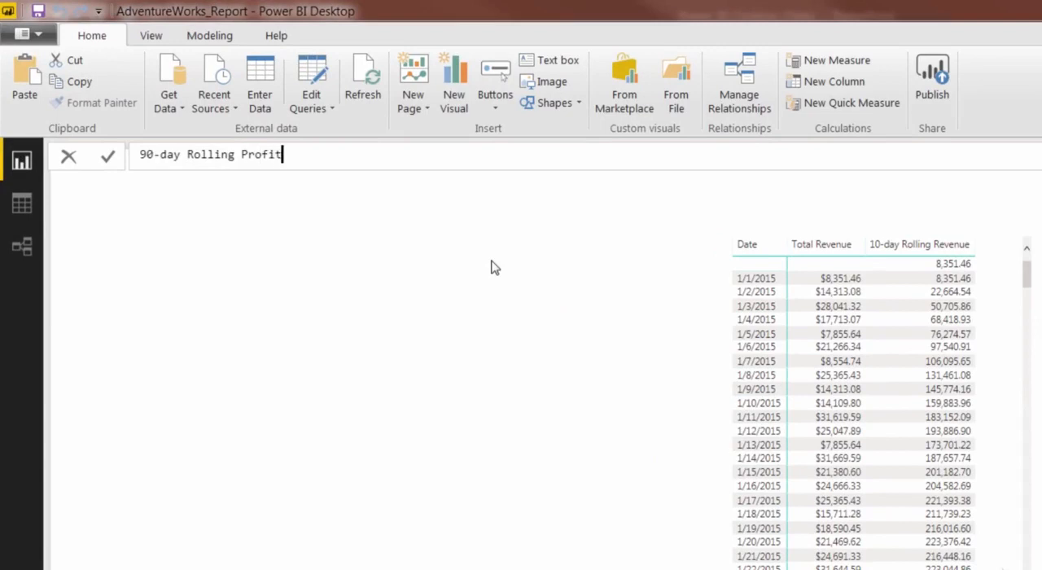
text( = CALCULAT)
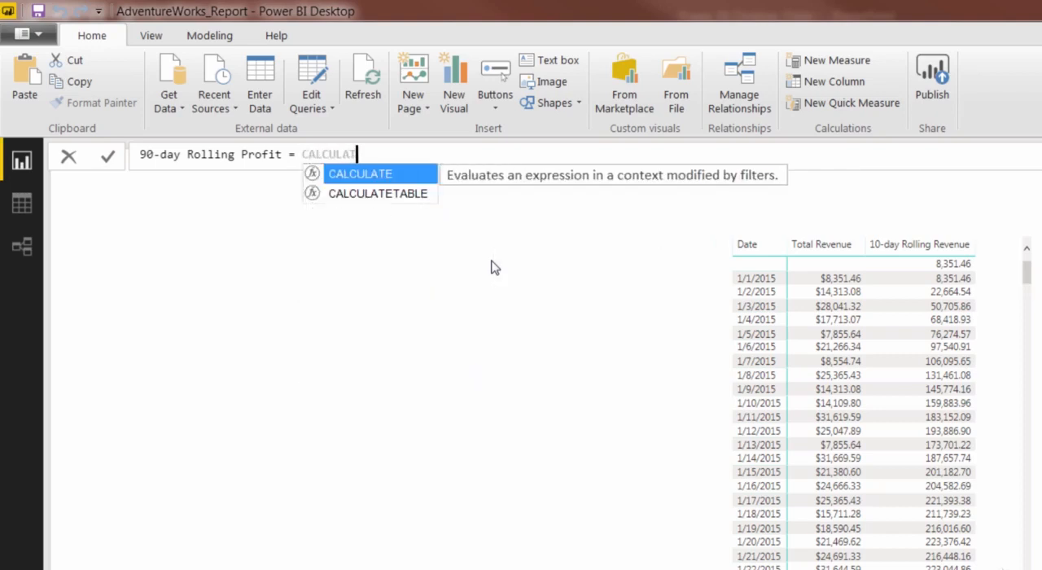
text(E(tot)
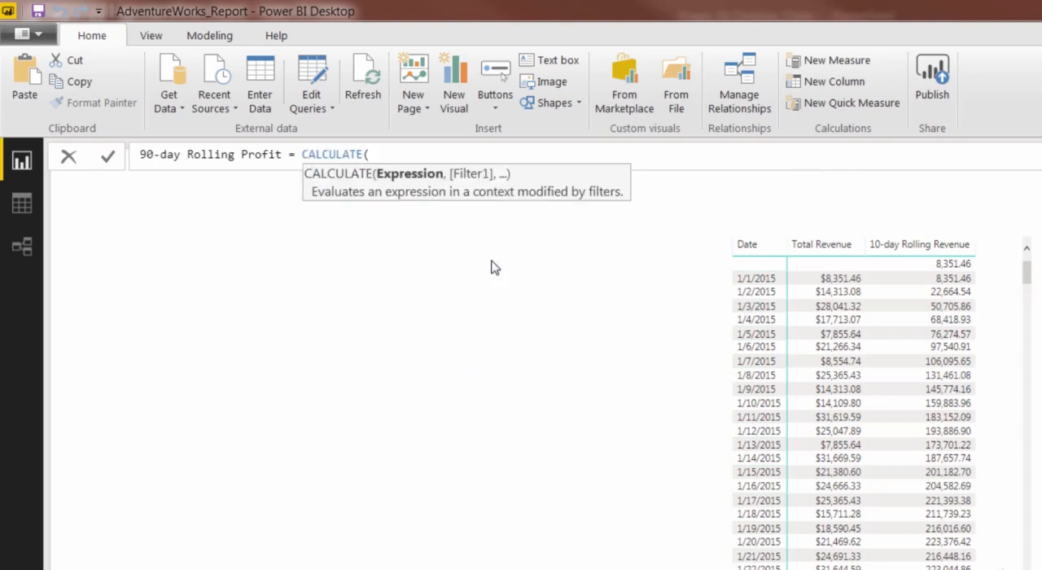
Use [Total Profit] as the CALCULATE expression in the 90-day Rolling Profit formula.
key(Down)
key(Down)
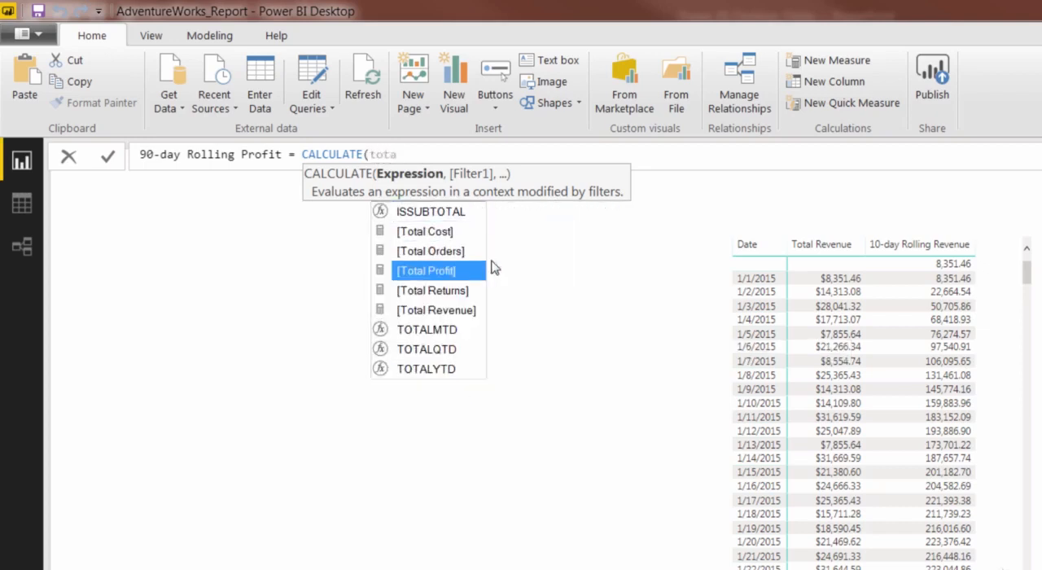
key(Tab)
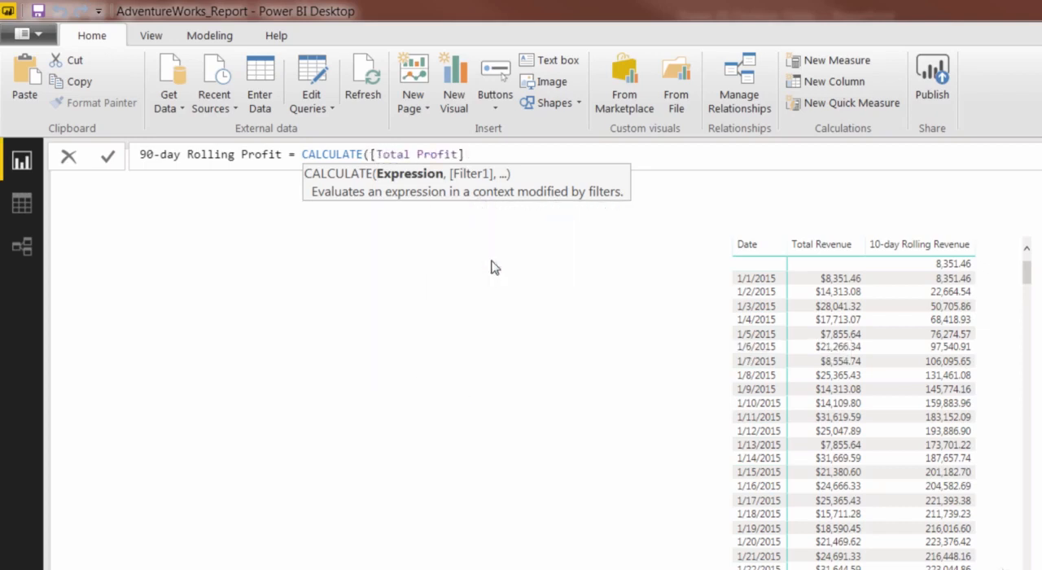
Add a DATESINPERIOD filter to the 90-day Rolling Profit formula with AW_Calendar_Lookup[Date] as its dates argument.
text(, DAT)
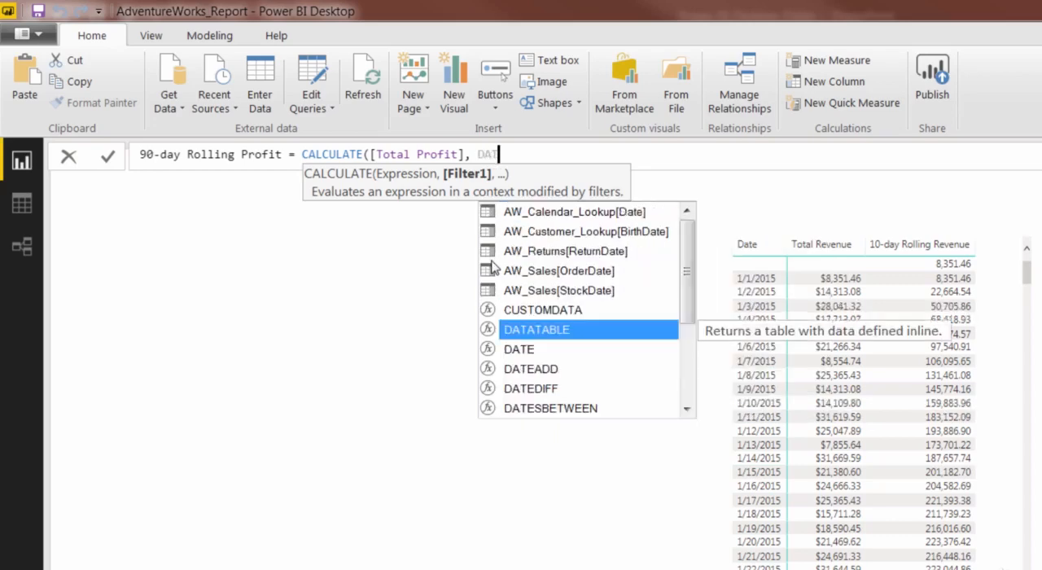
text(ESINPERIOD)
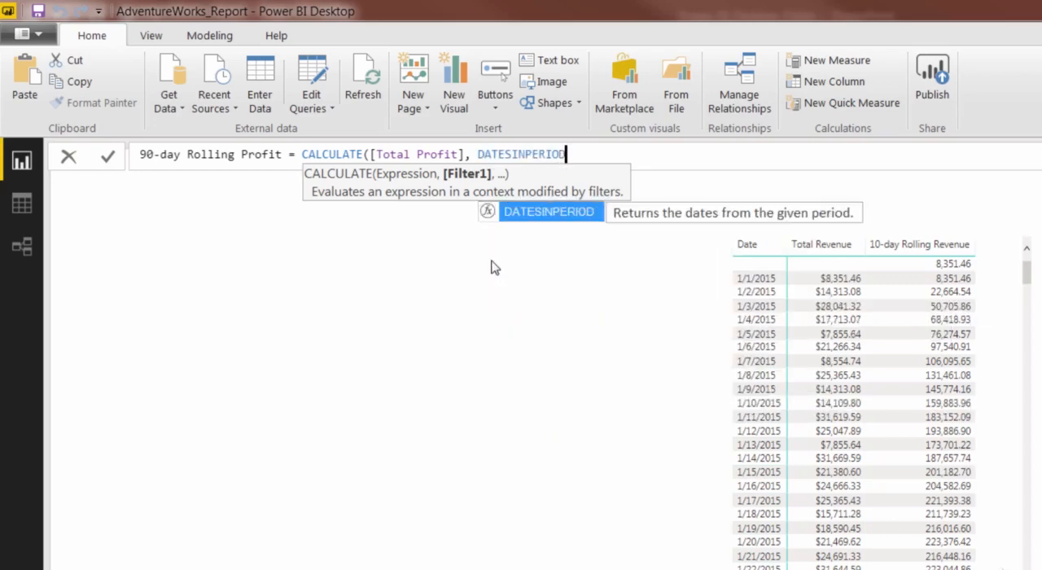
text((date)
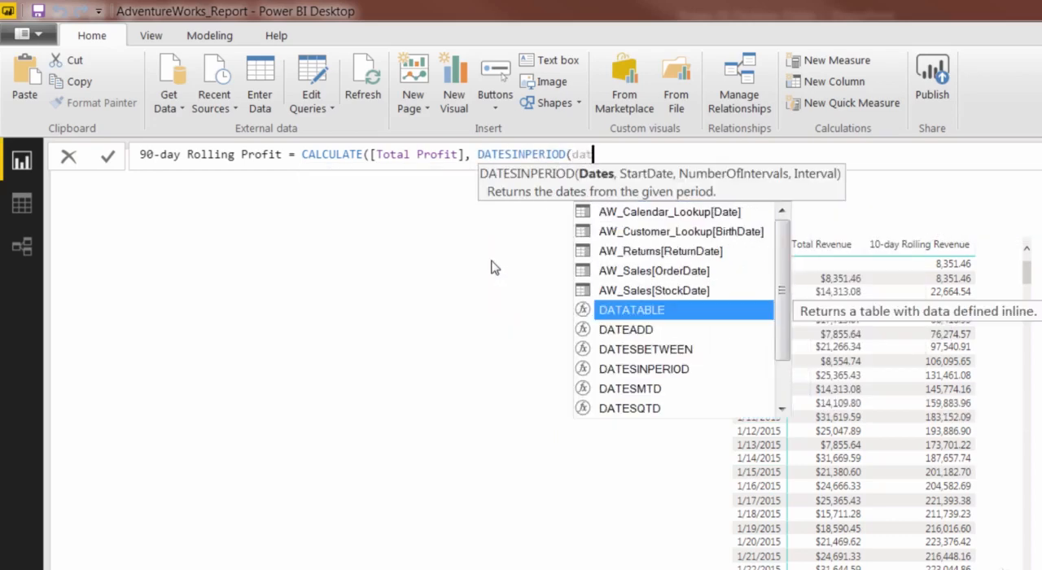
key(Up)
key(Up)
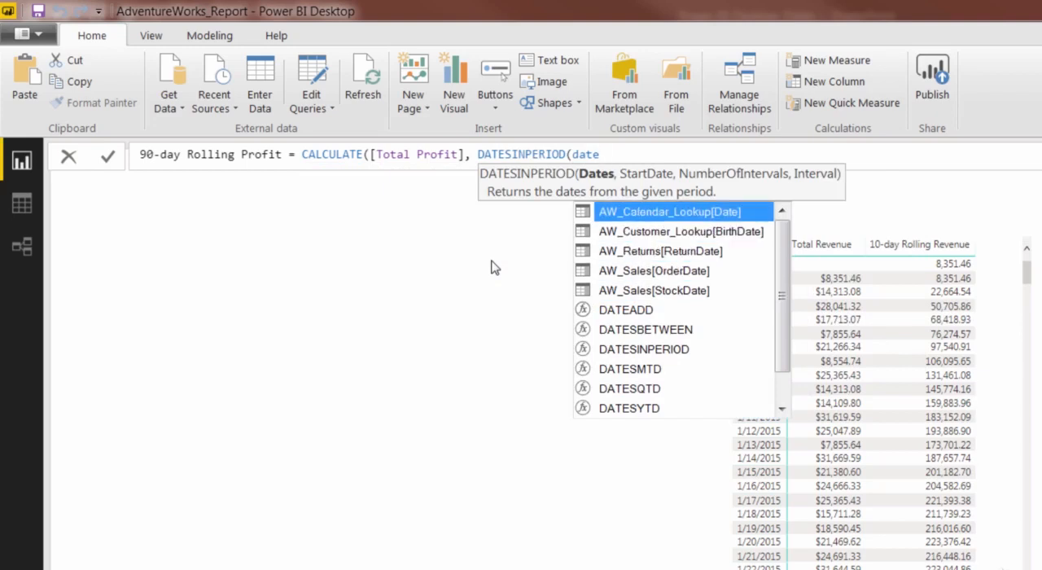
key(Tab)
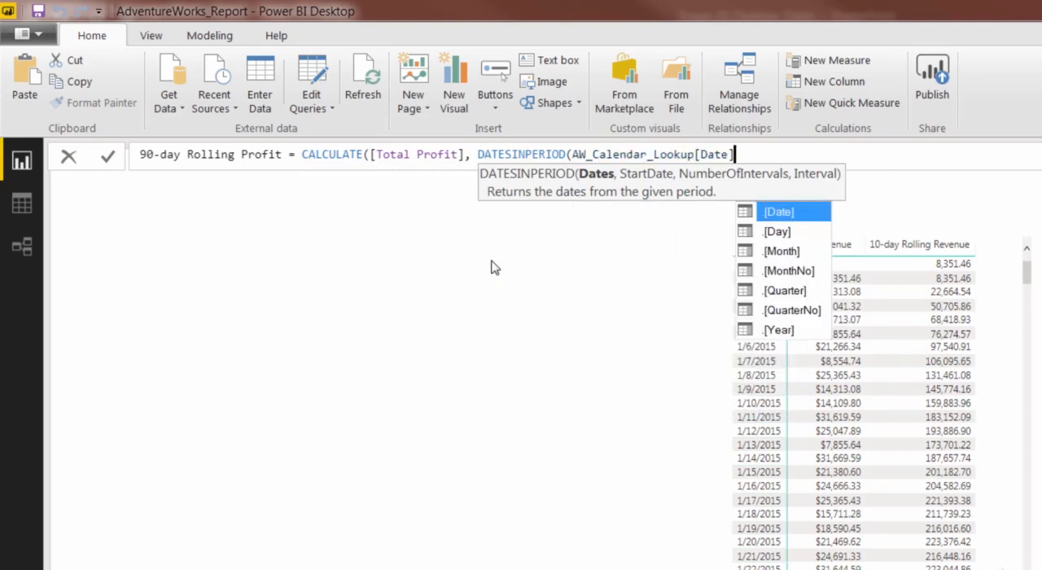
Set the DATESINPERIOD start date to the MAX of AW_Calendar_Lookup[Date].
text(,)
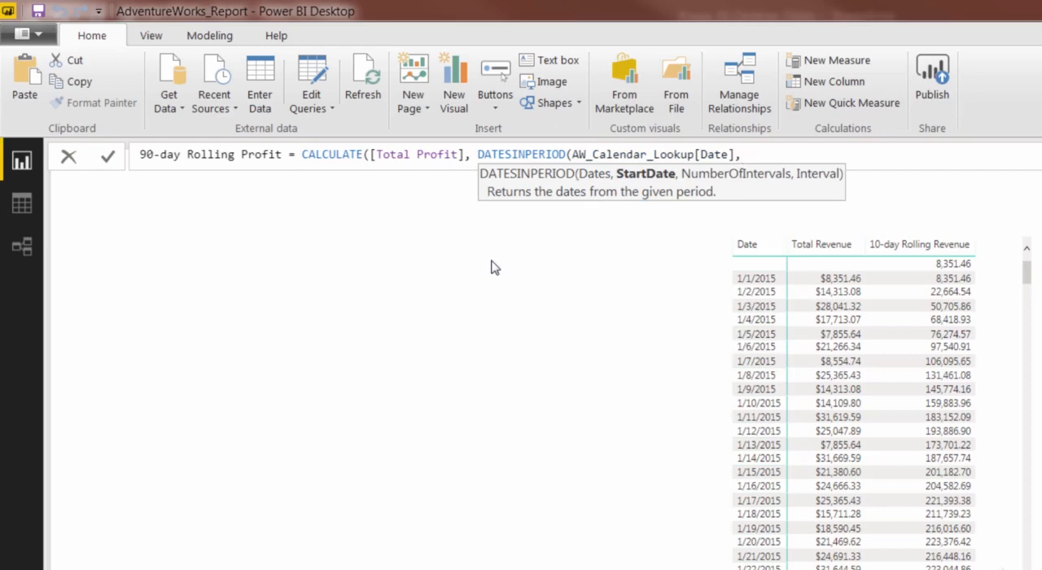
text(MAX()
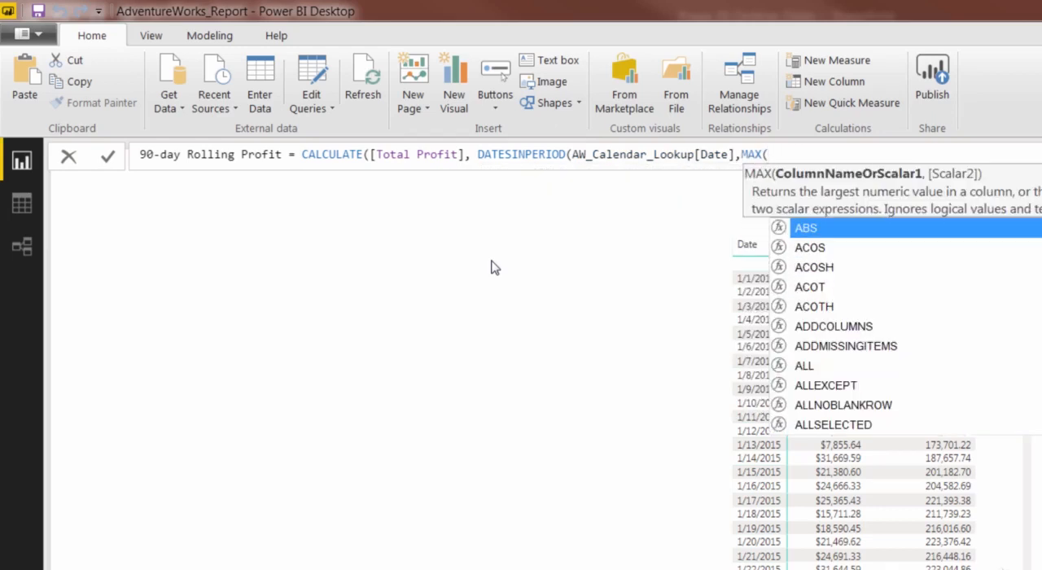
text(date)
key(Up)
key(Up)
key(Up)
key(Up)
key(Up)
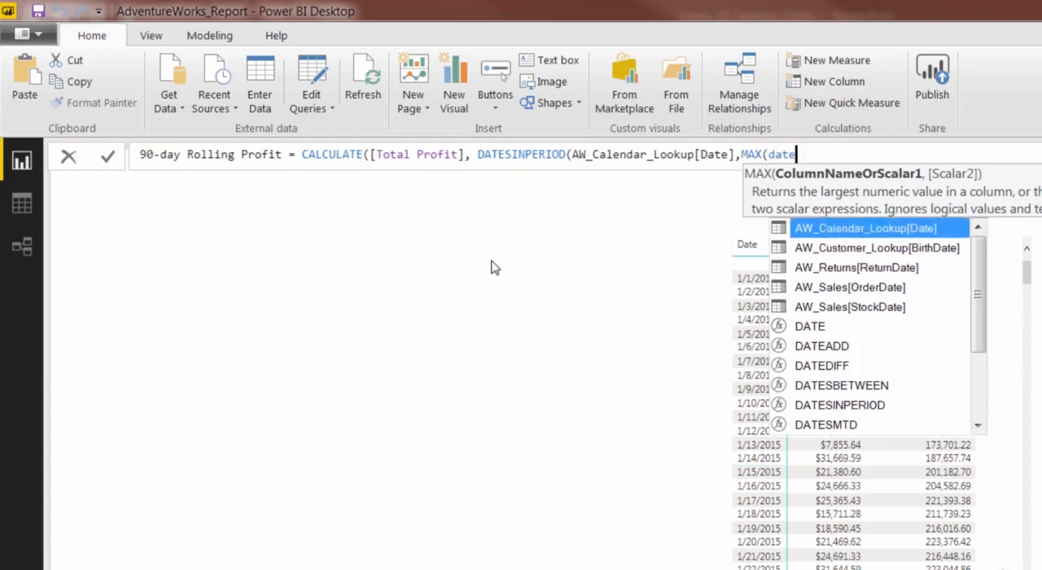
key(Tab)
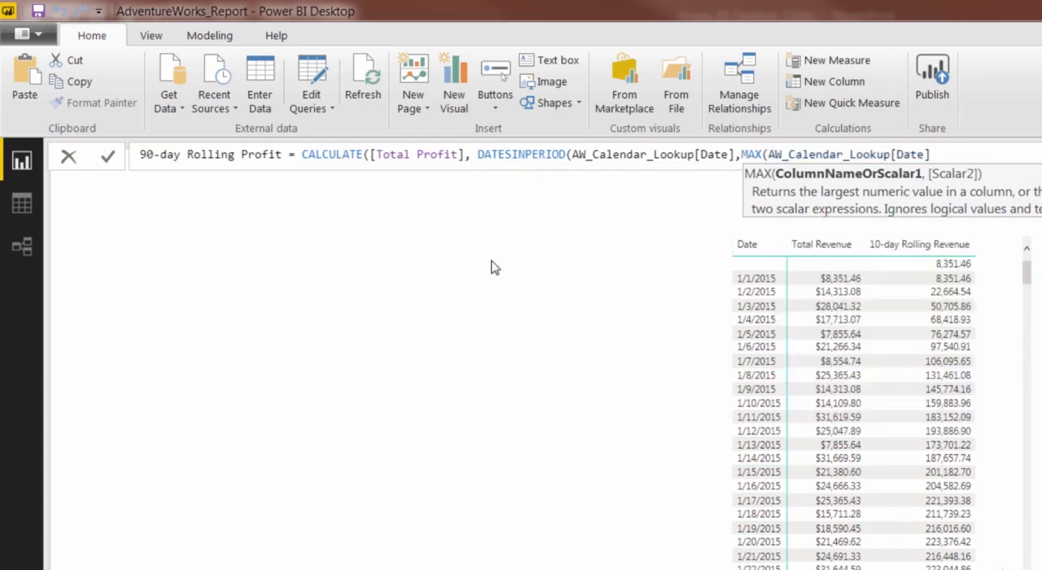
Complete the DATESINPERIOD filter with -90 and DAY, close the formula and commit the 90-day Rolling Profit measure.
text(),)
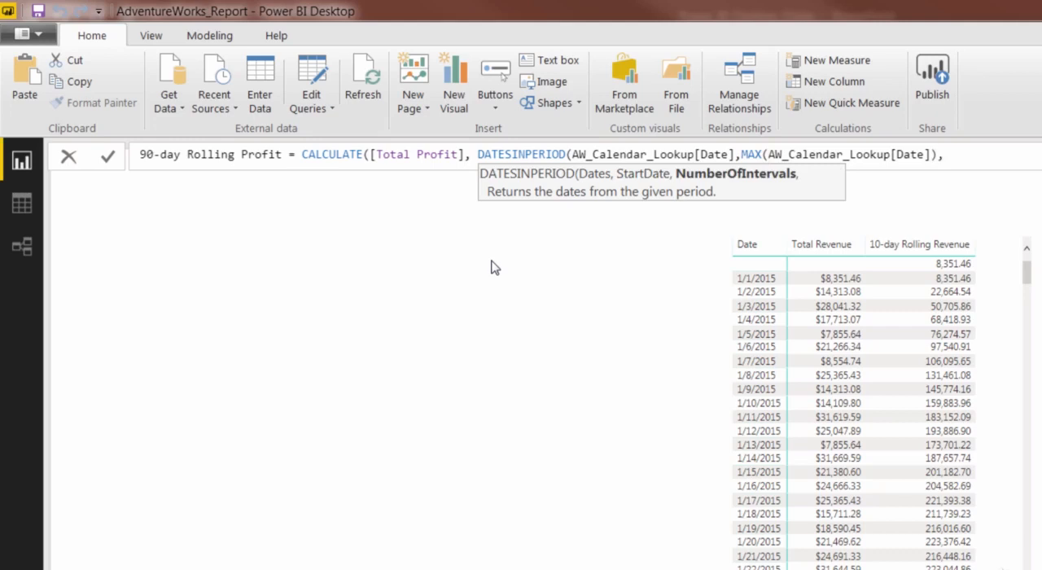
text(-90,)
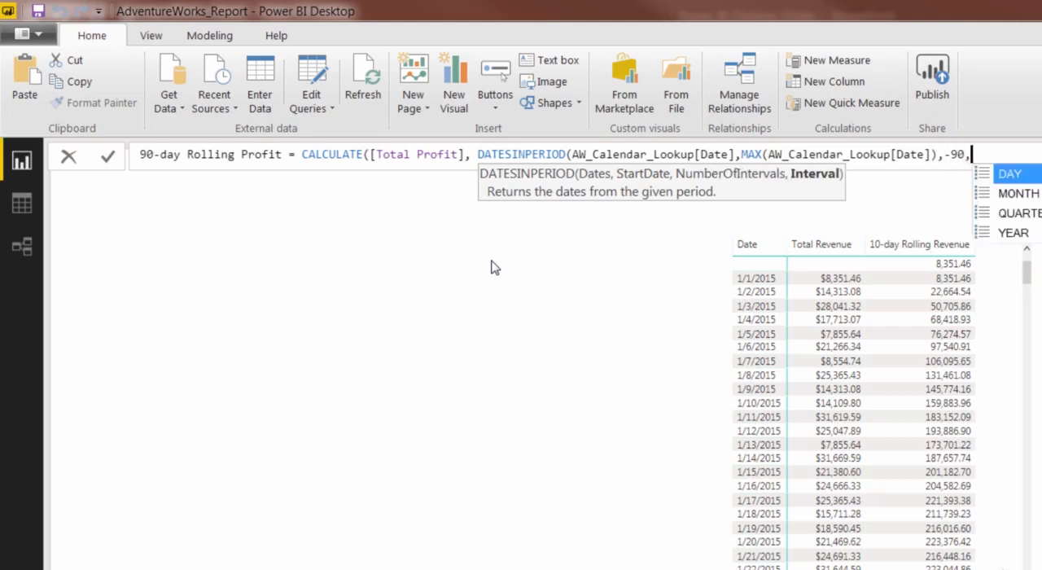
text(DAY))
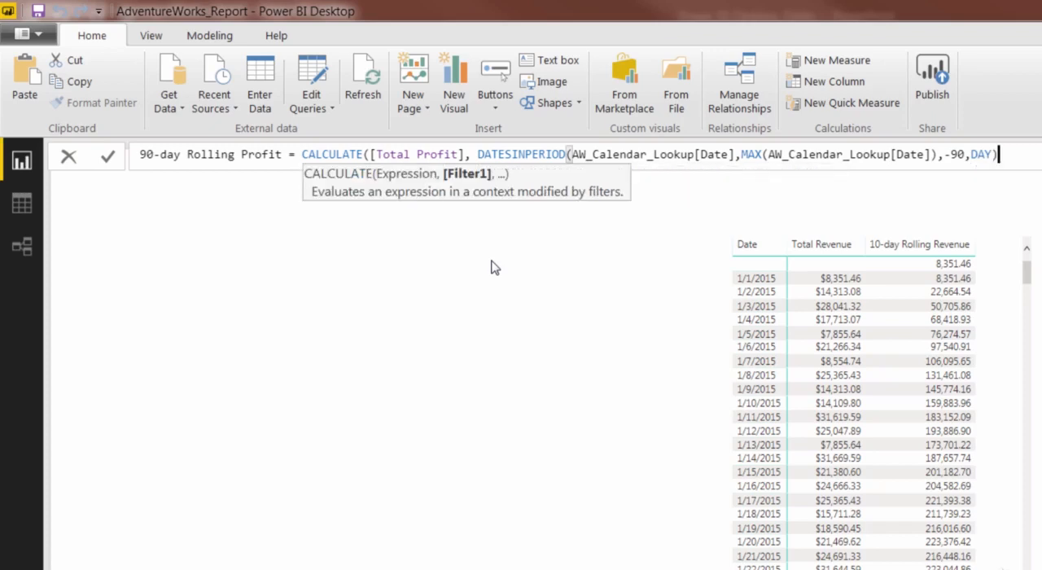
text())
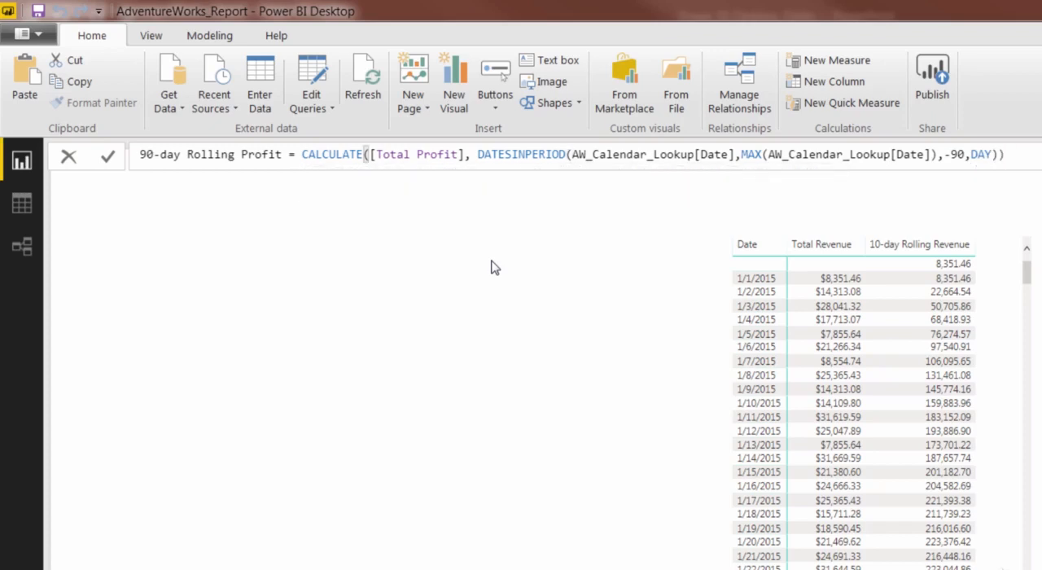
key(Return)
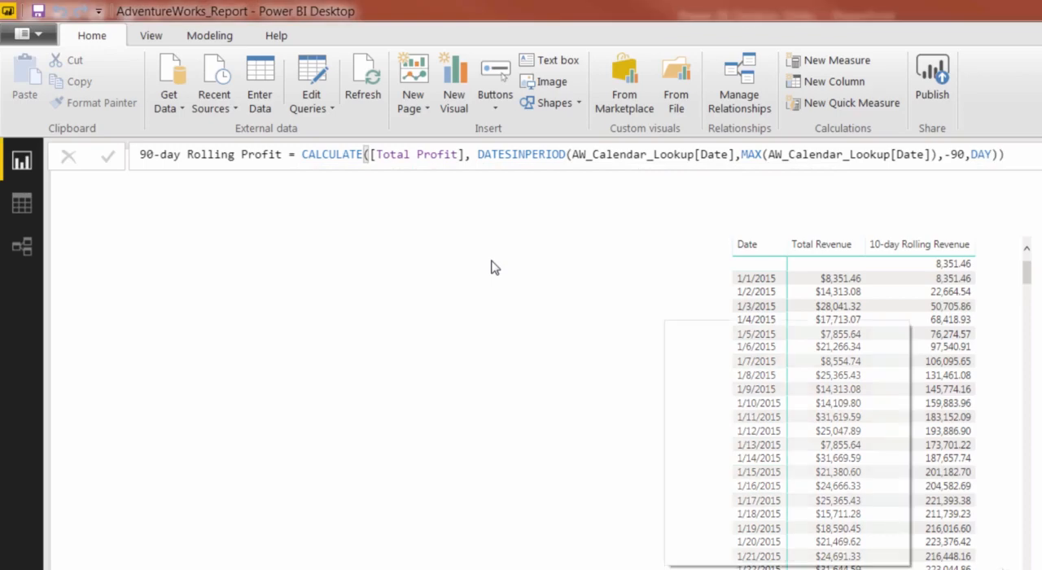